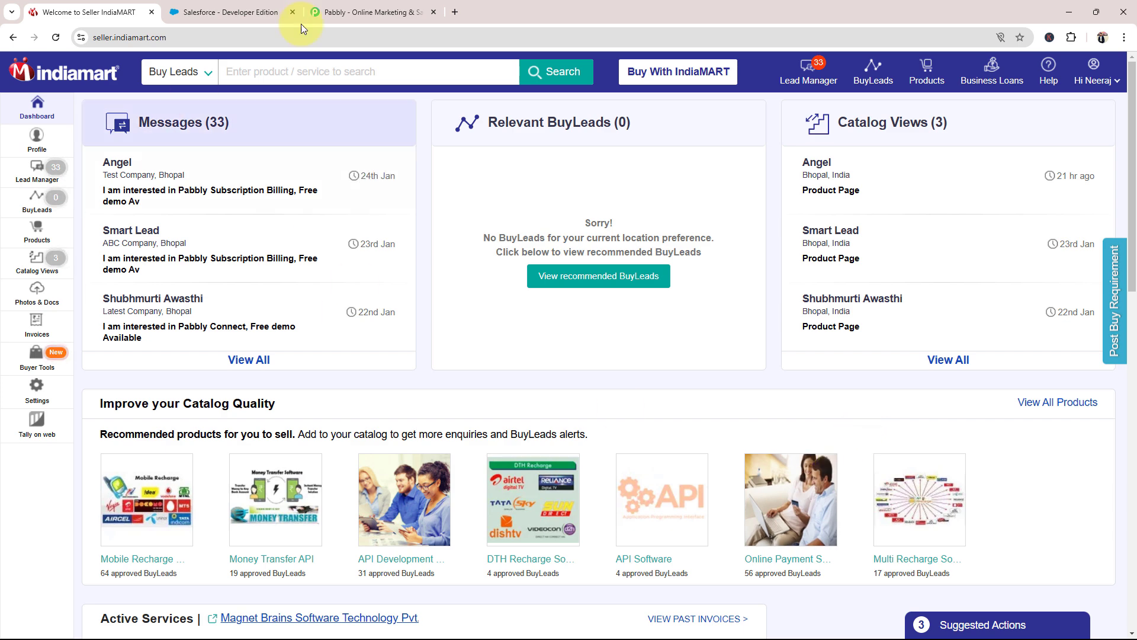
# Switch to the Pabbly website, sign in and access the Pabbly Connect app
pyautogui.click(261, 12)
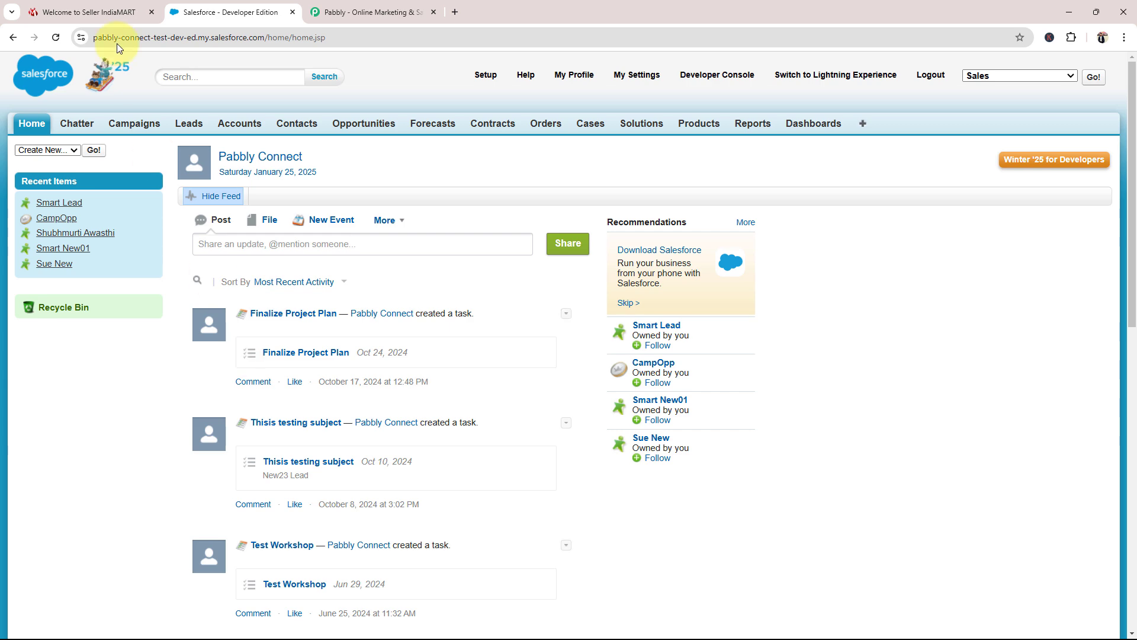
pyautogui.click(71, 10)
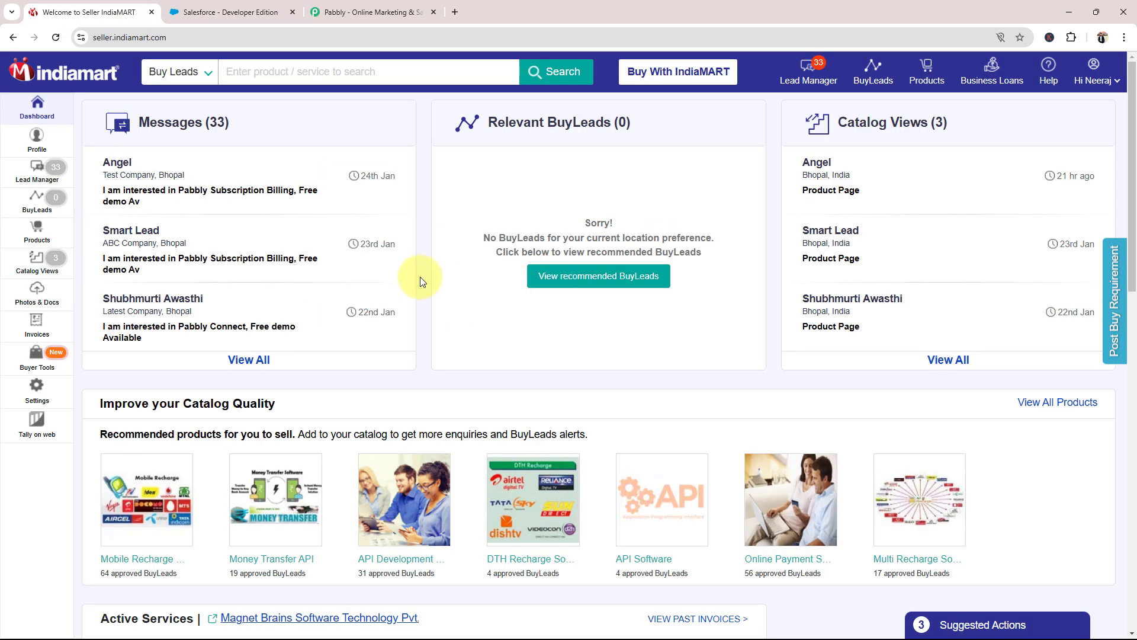
pyautogui.click(372, 13)
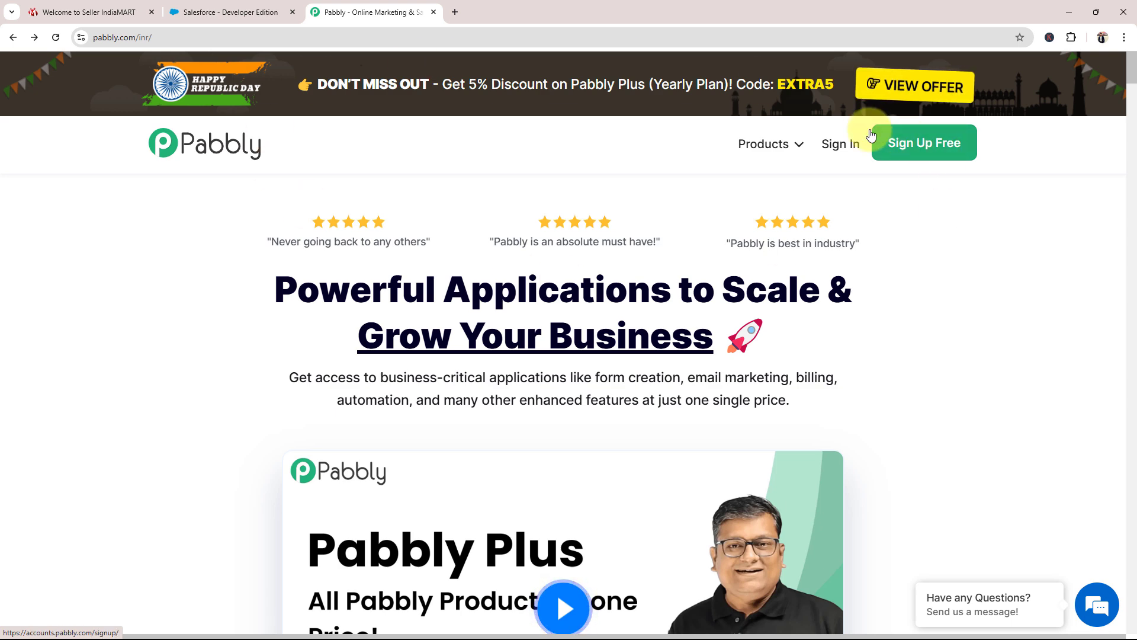
pyautogui.click(839, 144)
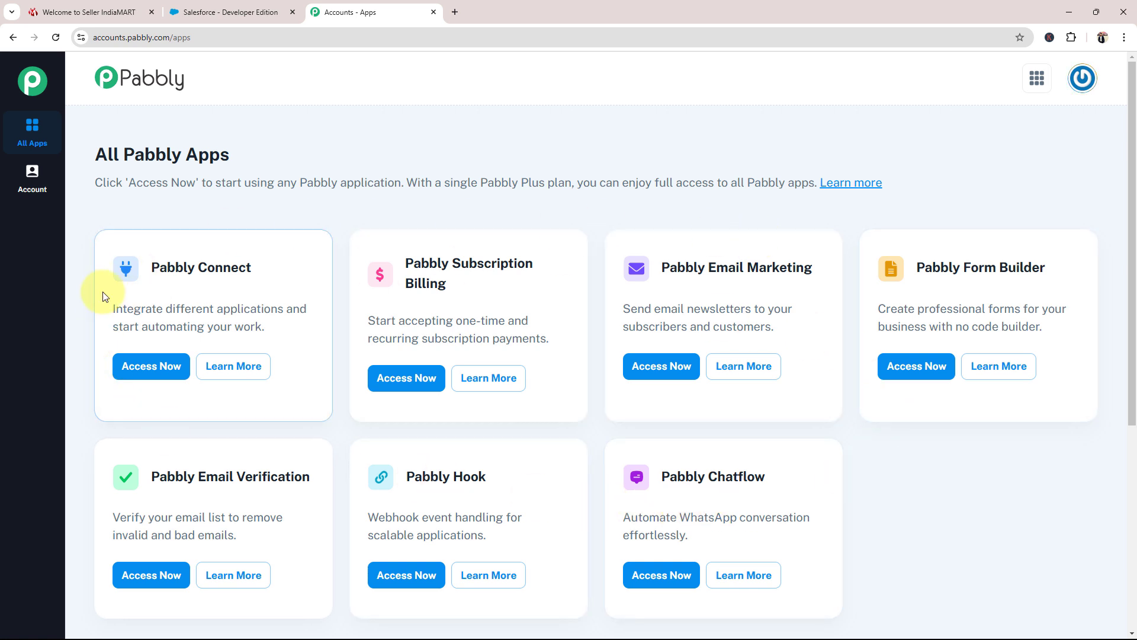
pyautogui.click(155, 367)
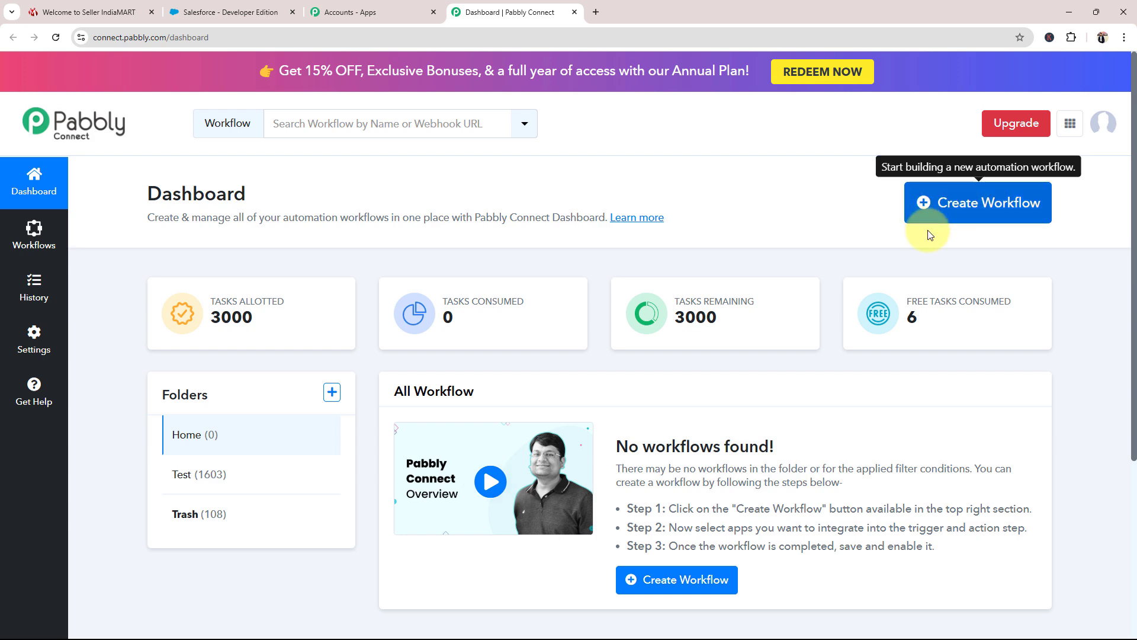
# Create a workflow named "Add IndiaMART Leads to Salesforce for Transport & Shipping Bu…" and choose a folder for it
pyautogui.click(978, 208)
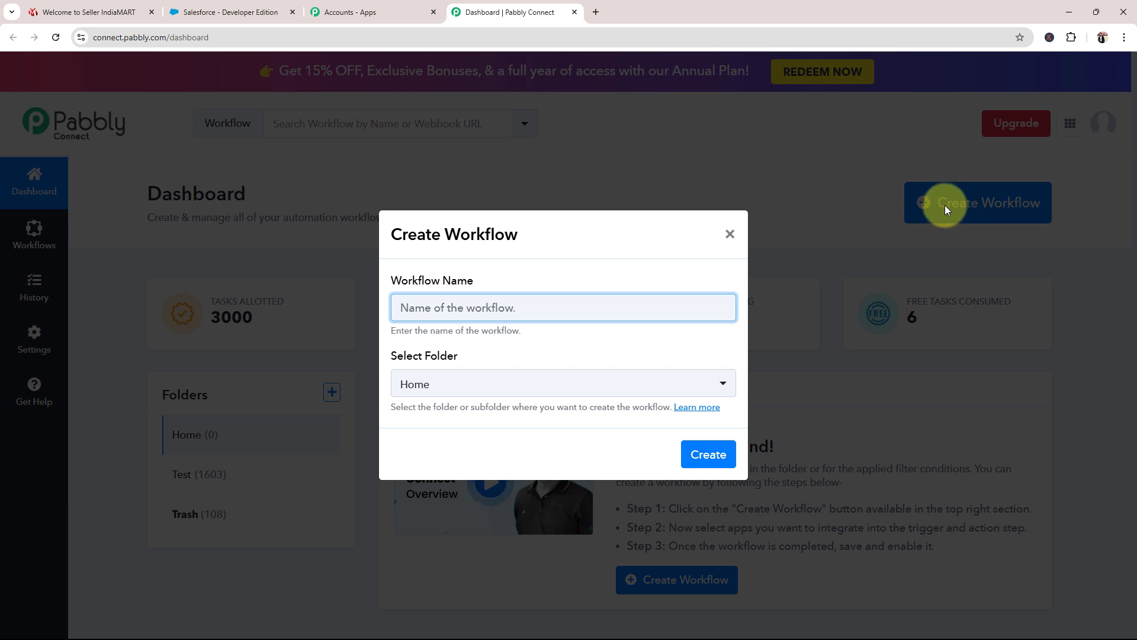
pyautogui.hotkey('ctrl', 'v')
pyautogui.click(543, 359)
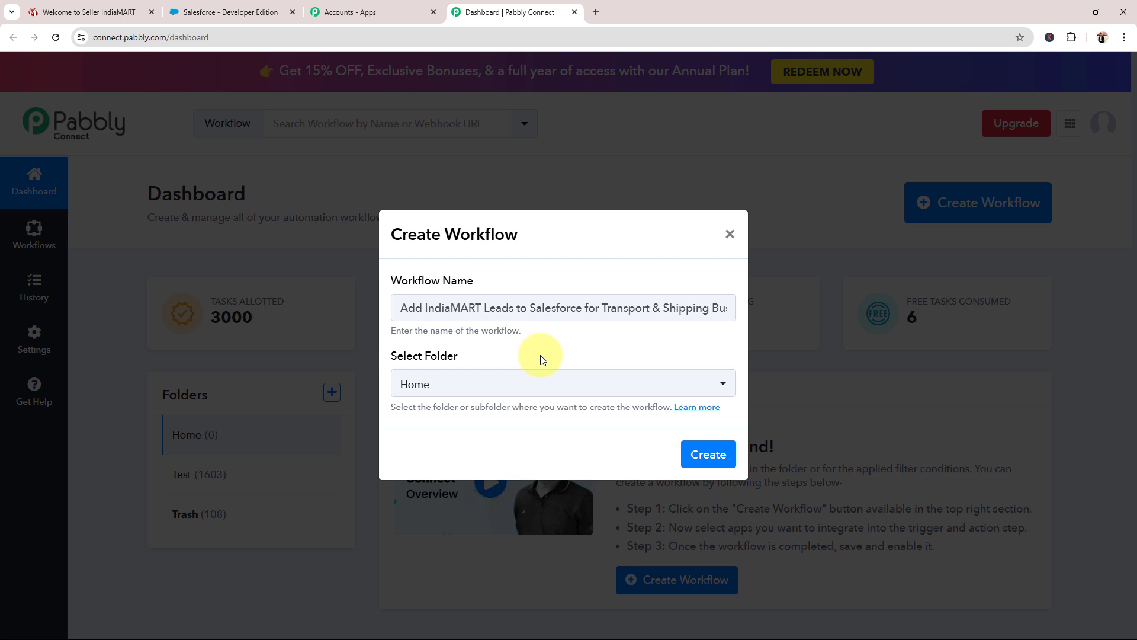
pyautogui.click(522, 389)
pyautogui.click(453, 453)
pyautogui.click(699, 456)
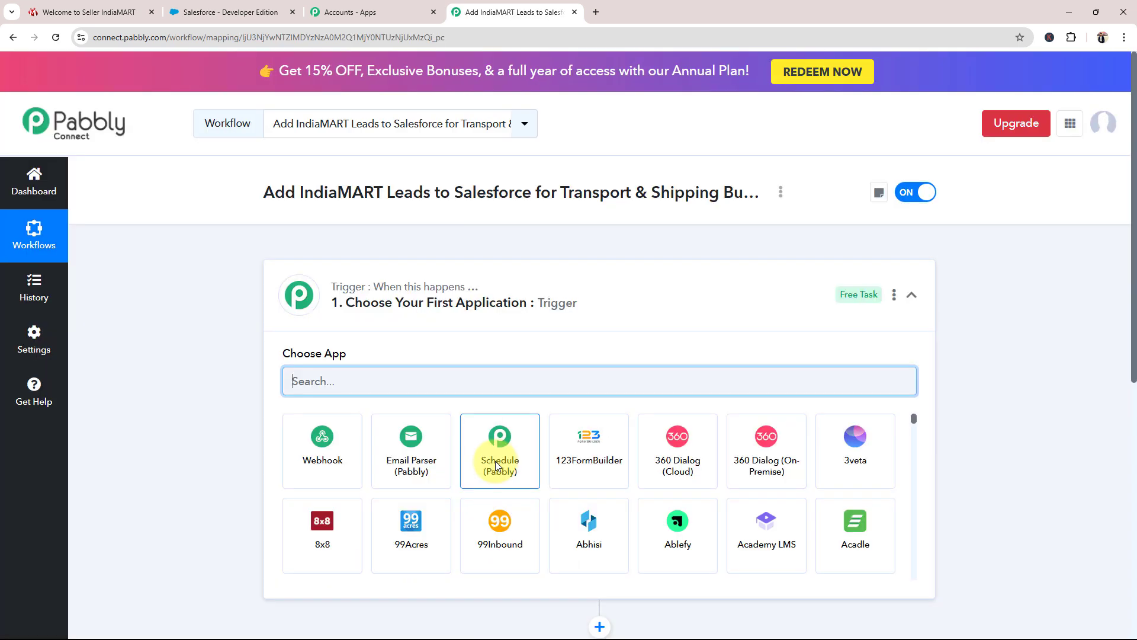
pyautogui.click(581, 312)
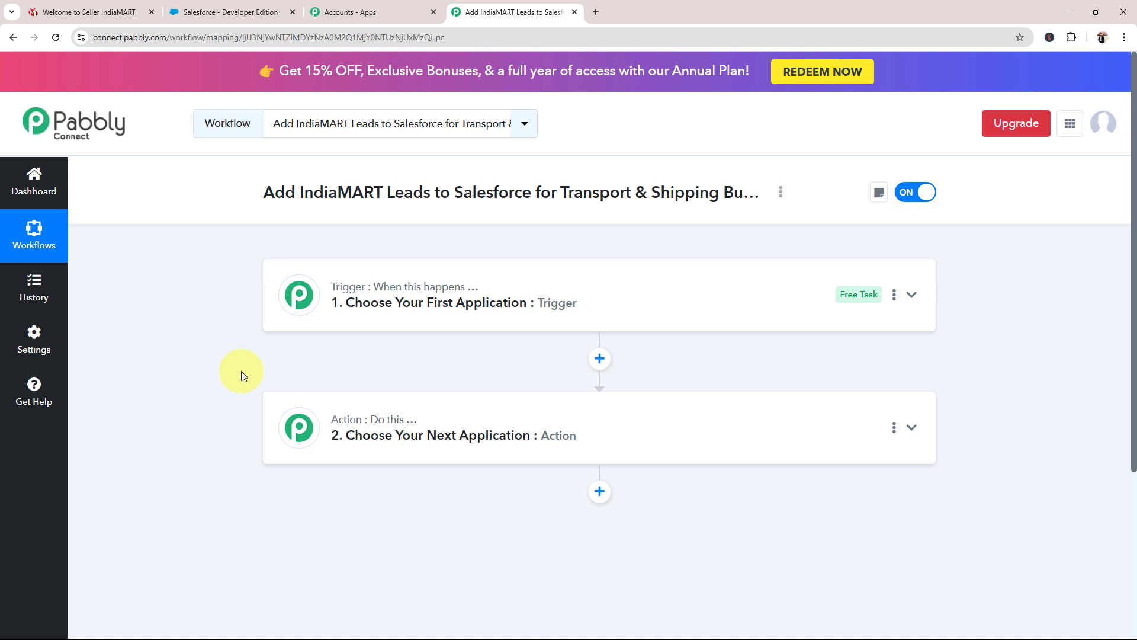
pyautogui.click(71, 12)
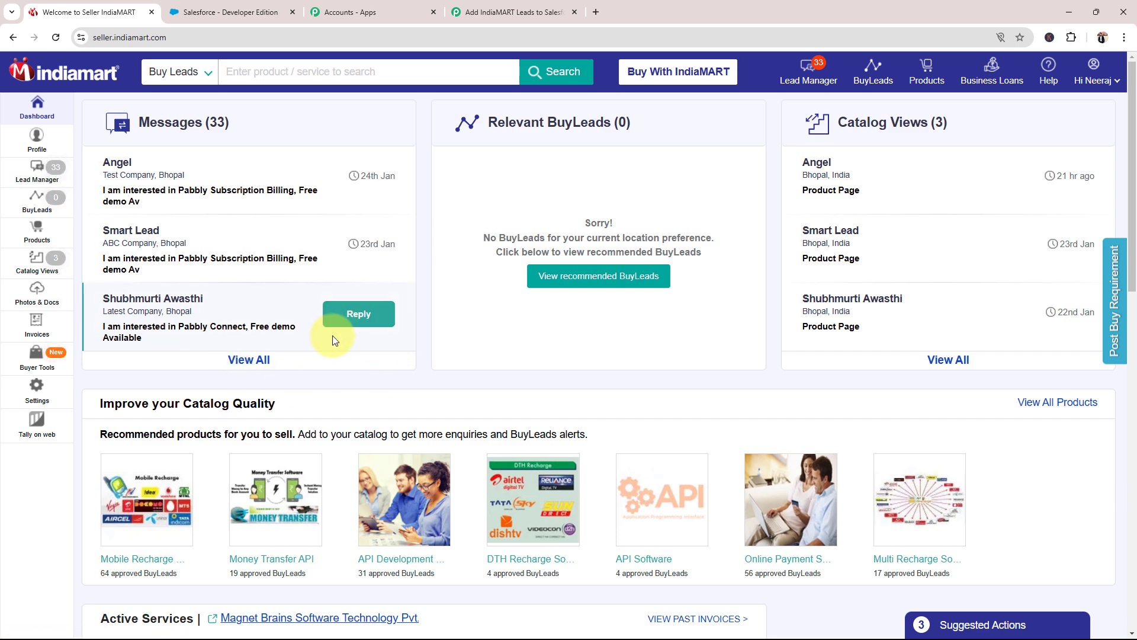
pyautogui.click(228, 12)
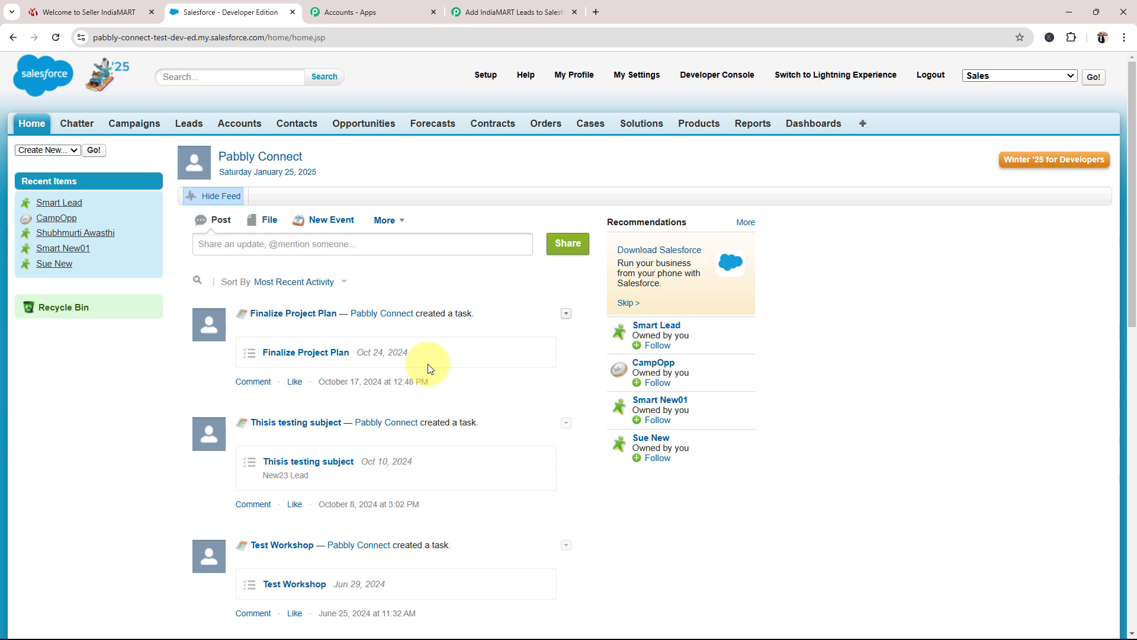
pyautogui.click(521, 12)
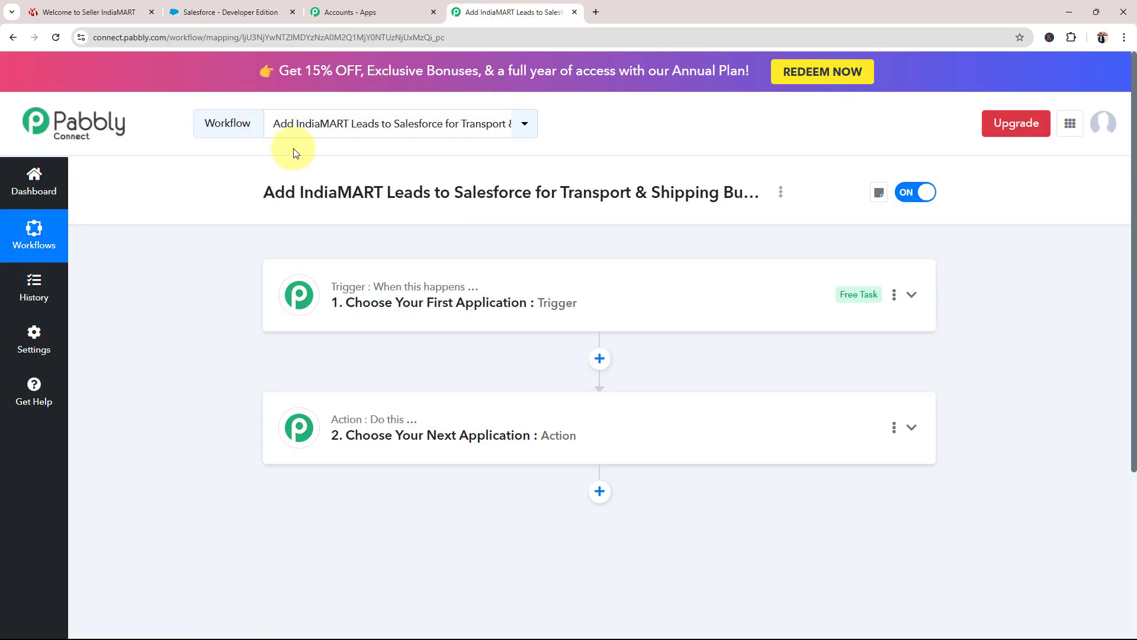
# Set the workflow's trigger to IndiaMART with the New Leads event
pyautogui.click(408, 307)
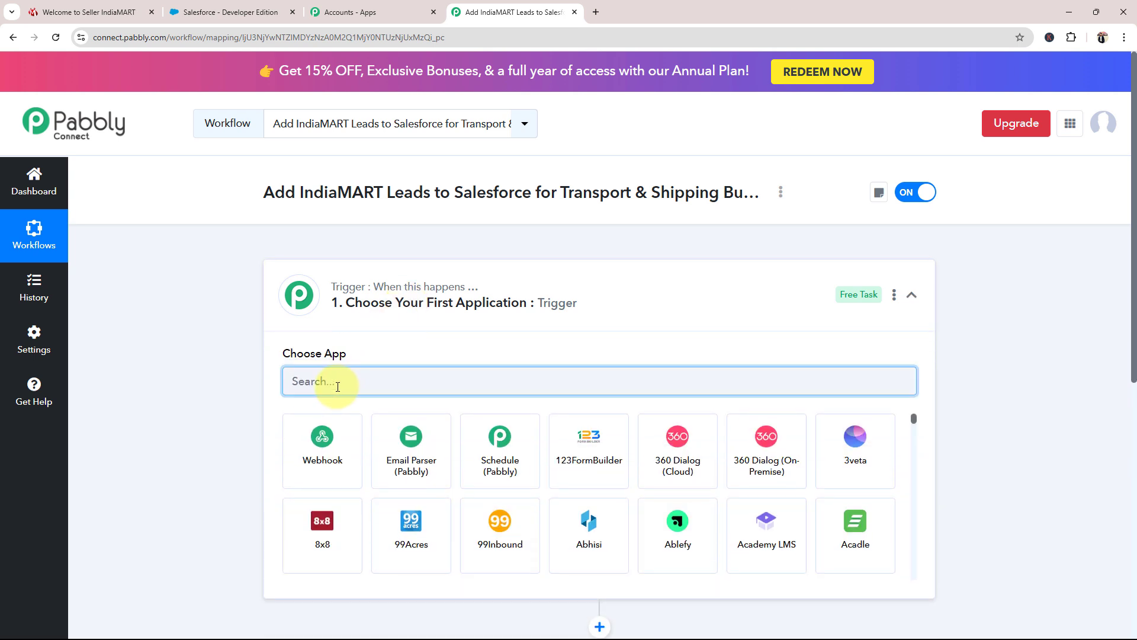
pyautogui.write('India')
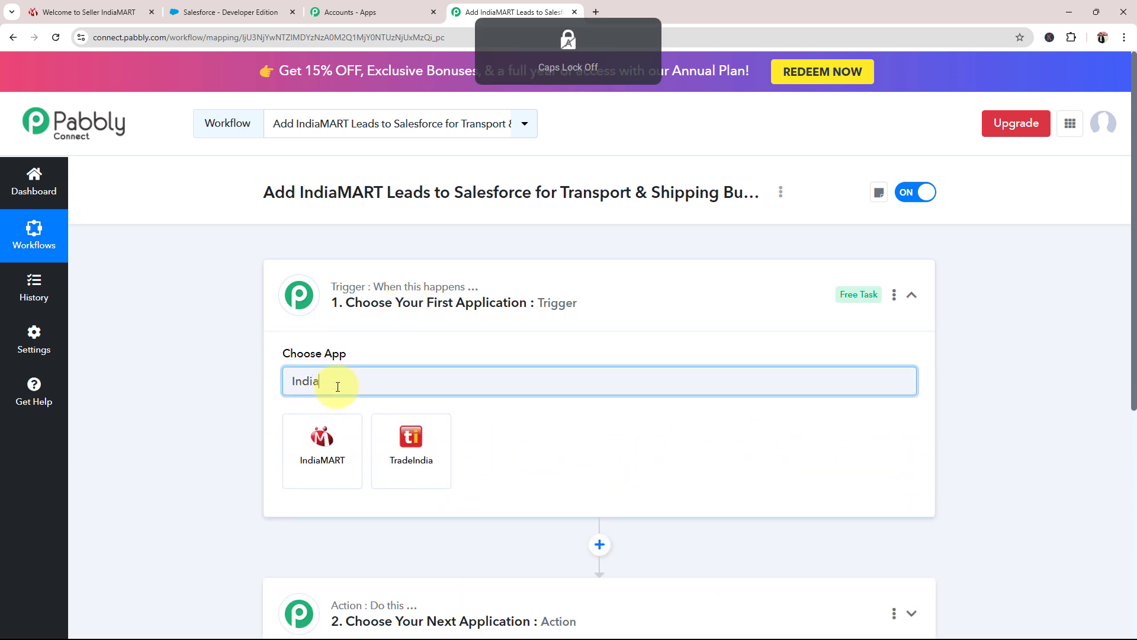
pyautogui.click(323, 441)
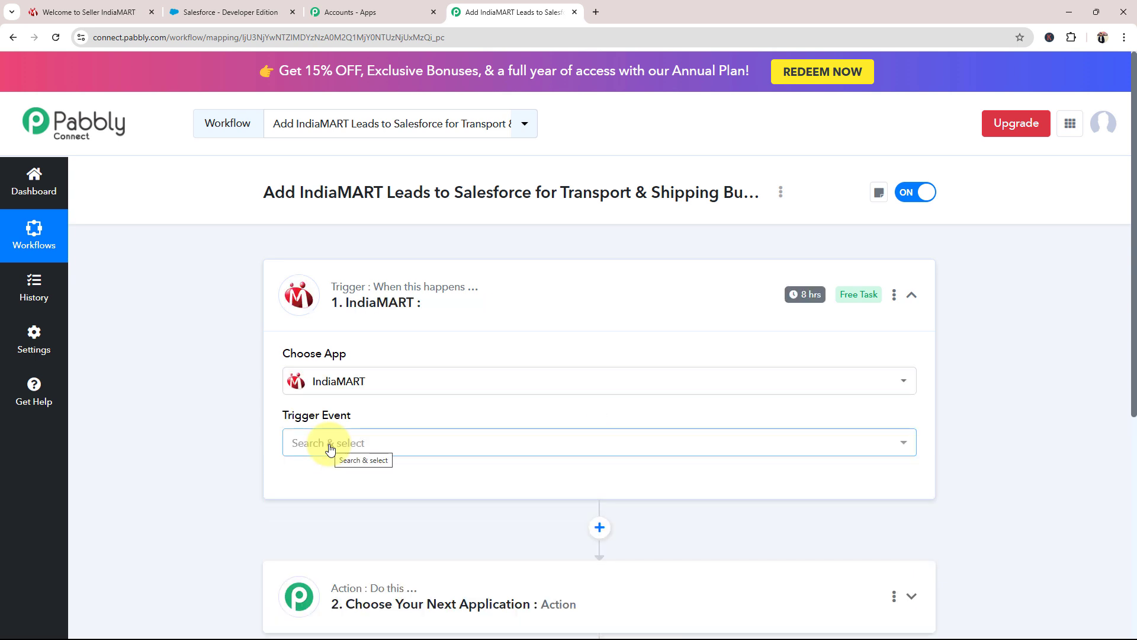
pyautogui.click(297, 449)
pyautogui.click(302, 519)
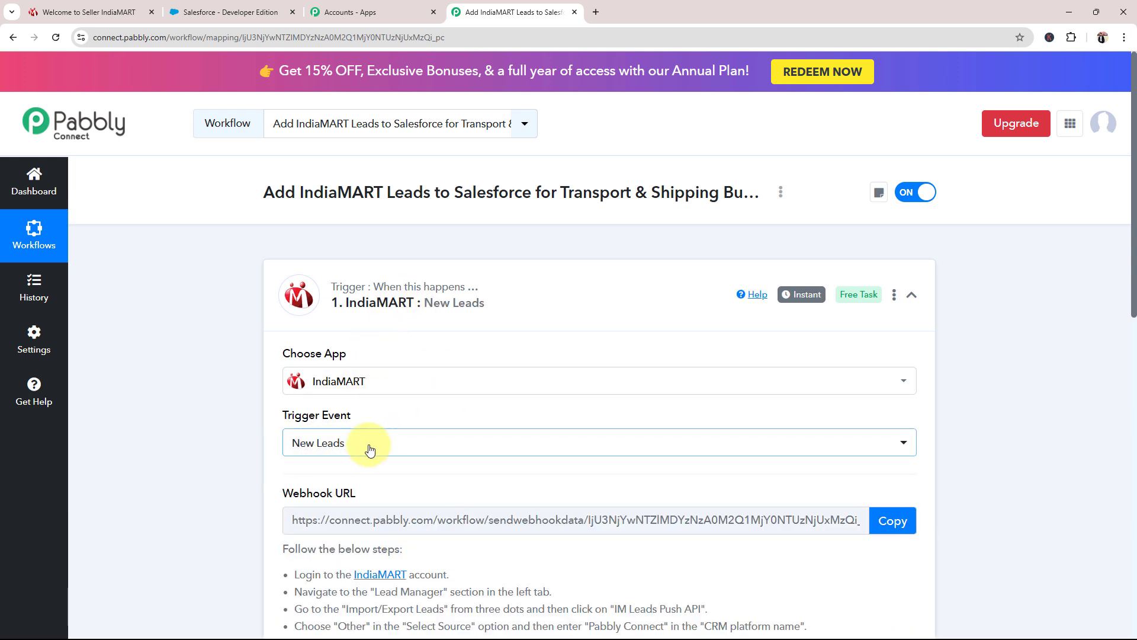
pyautogui.click(461, 299)
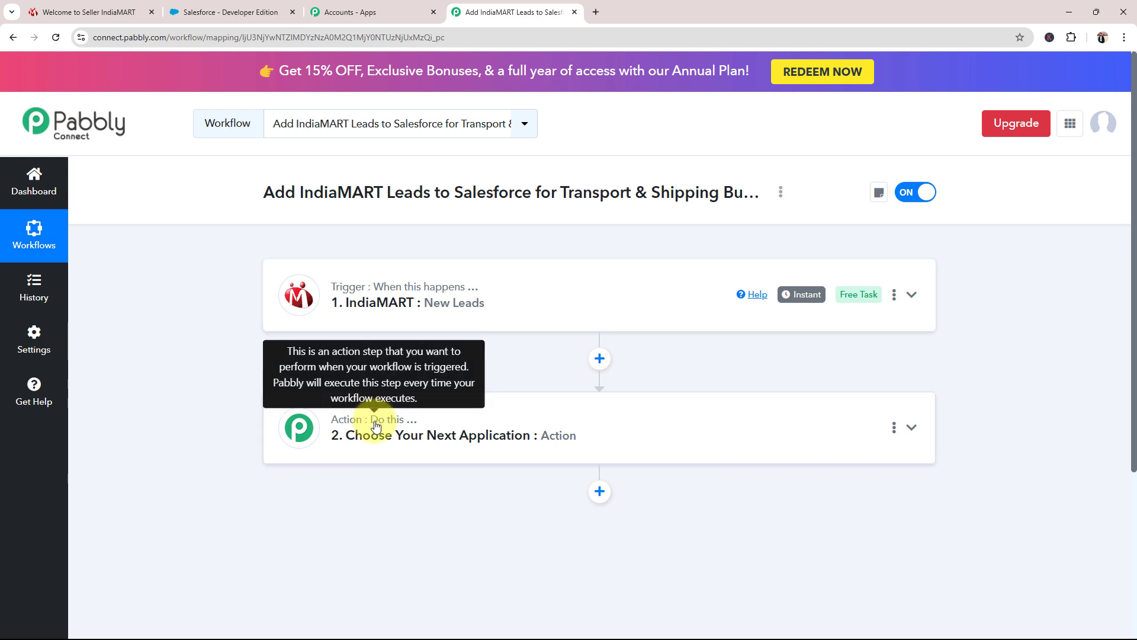
# Set the workflow's action to Salesforce with the Create Record event
pyautogui.click(376, 427)
pyautogui.click(319, 309)
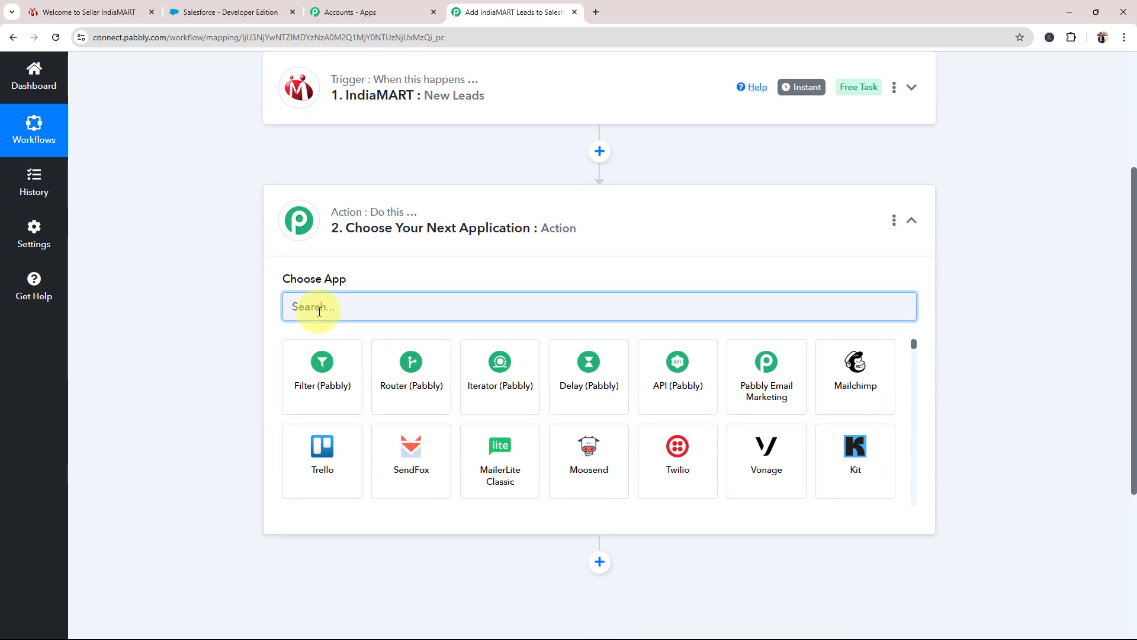
pyautogui.press('capslock')
pyautogui.write('SALESF')
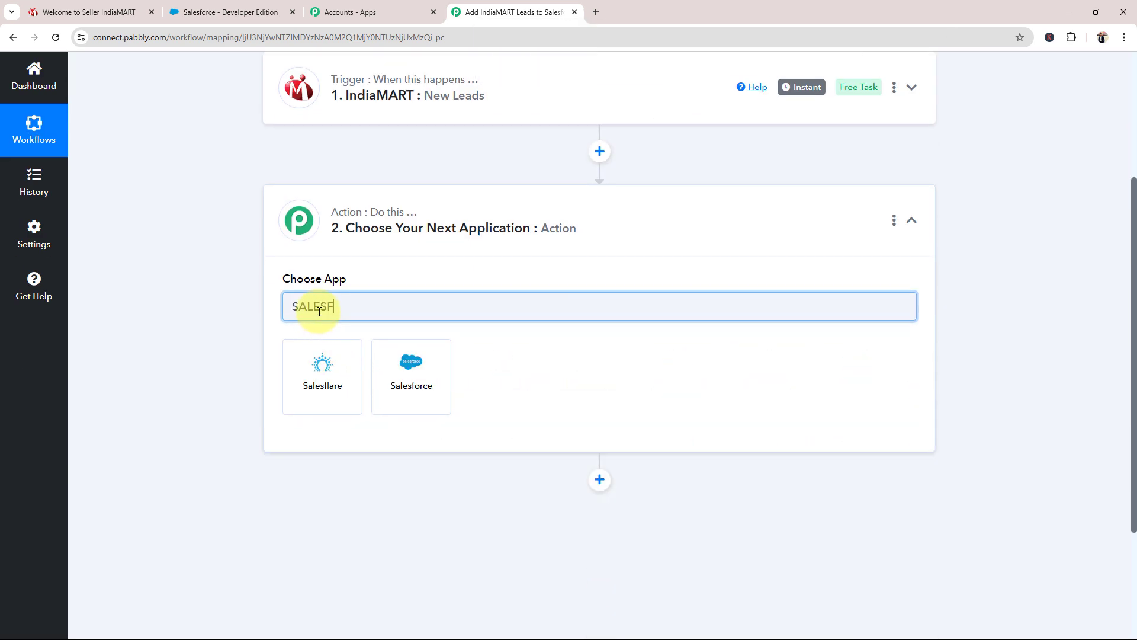
pyautogui.click(382, 378)
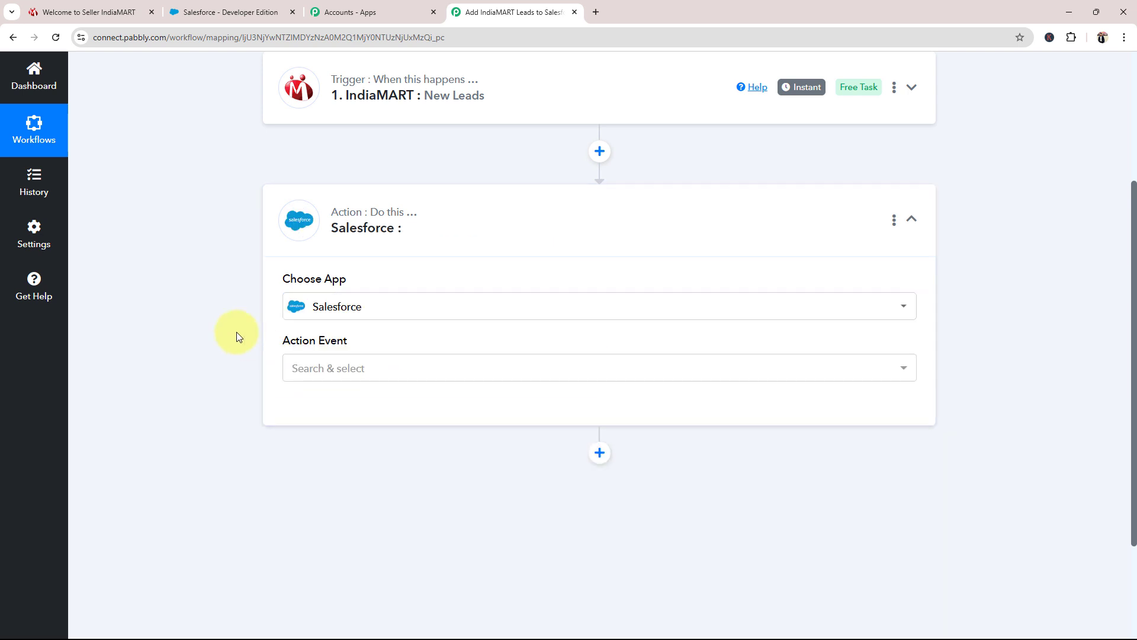
pyautogui.click(329, 370)
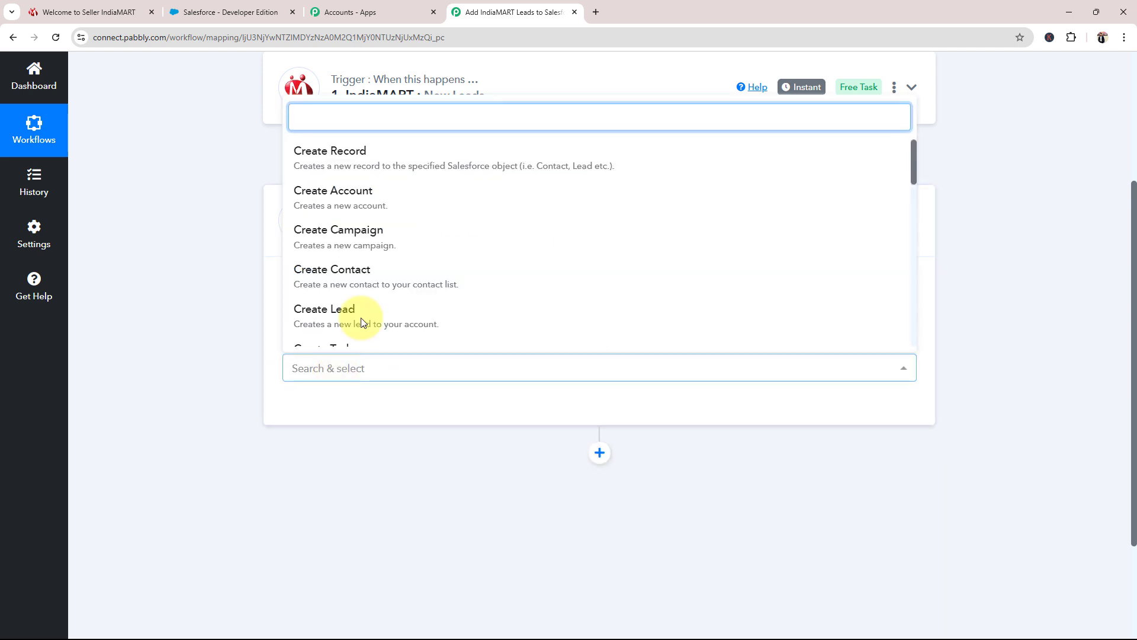
pyautogui.click(362, 165)
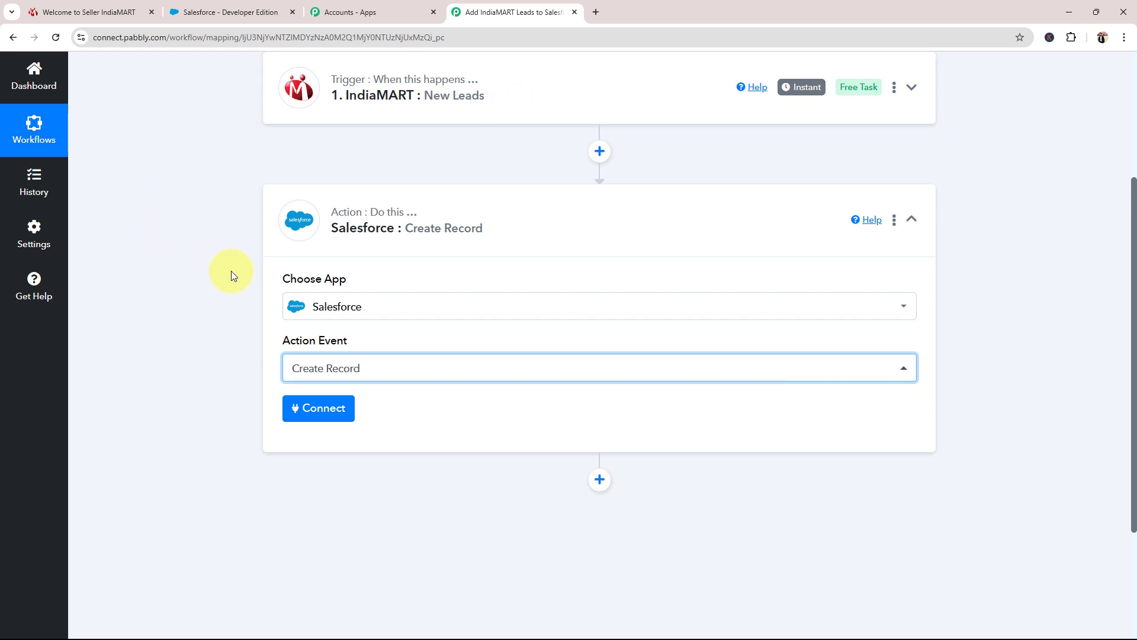
pyautogui.scroll(2, 237, 305)
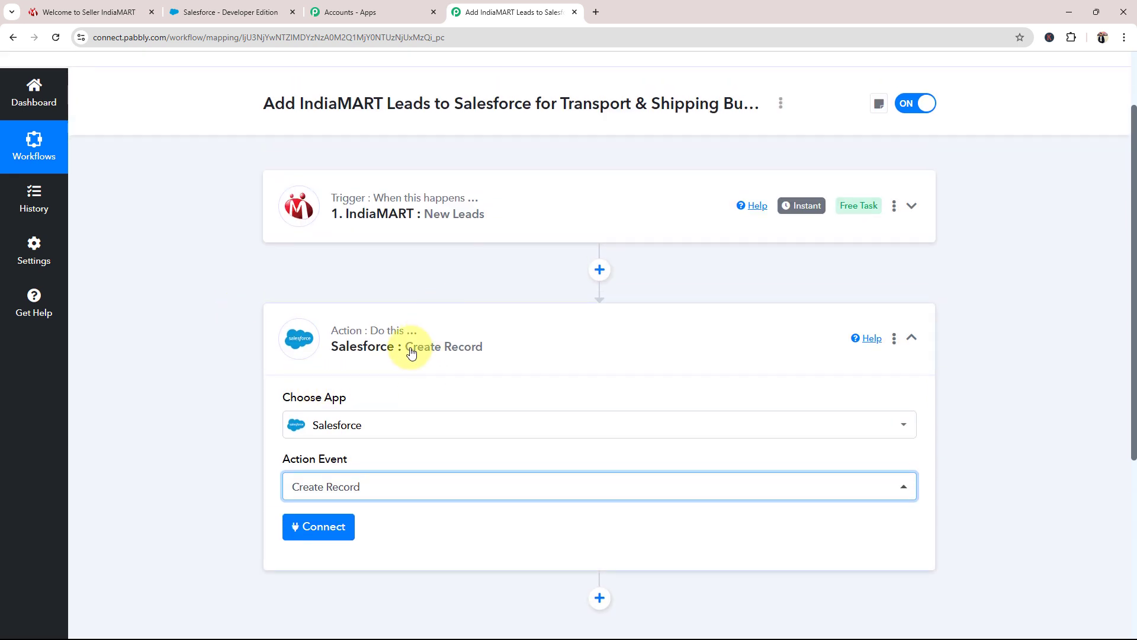
pyautogui.click(412, 352)
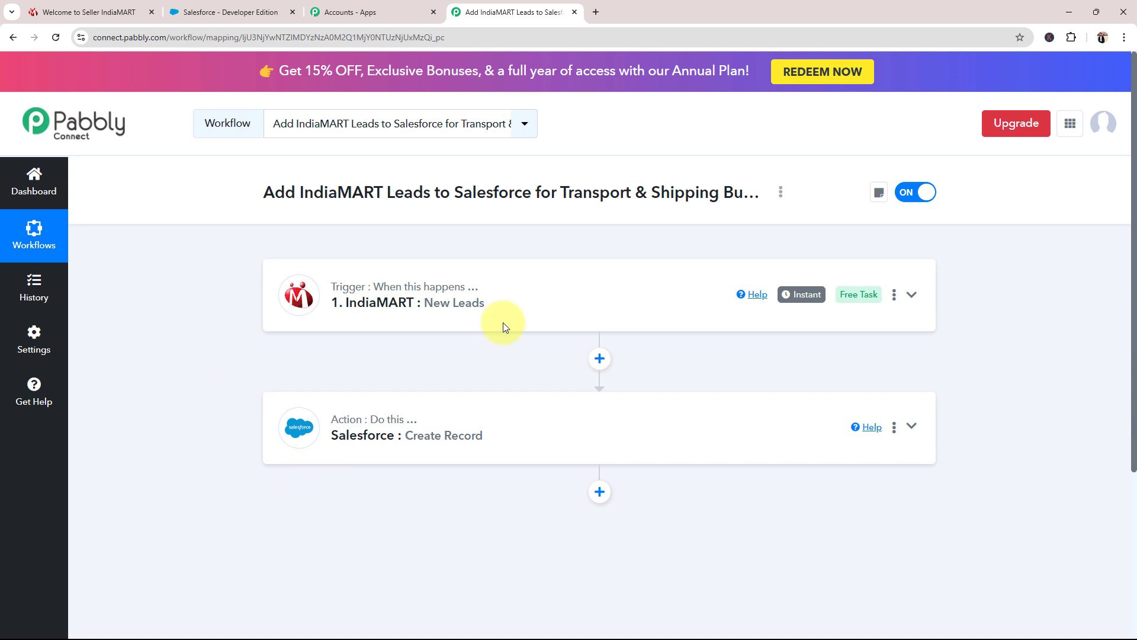
# Copy the IndiaMART trigger's webhook URL and start capturing the webhook response
pyautogui.click(429, 300)
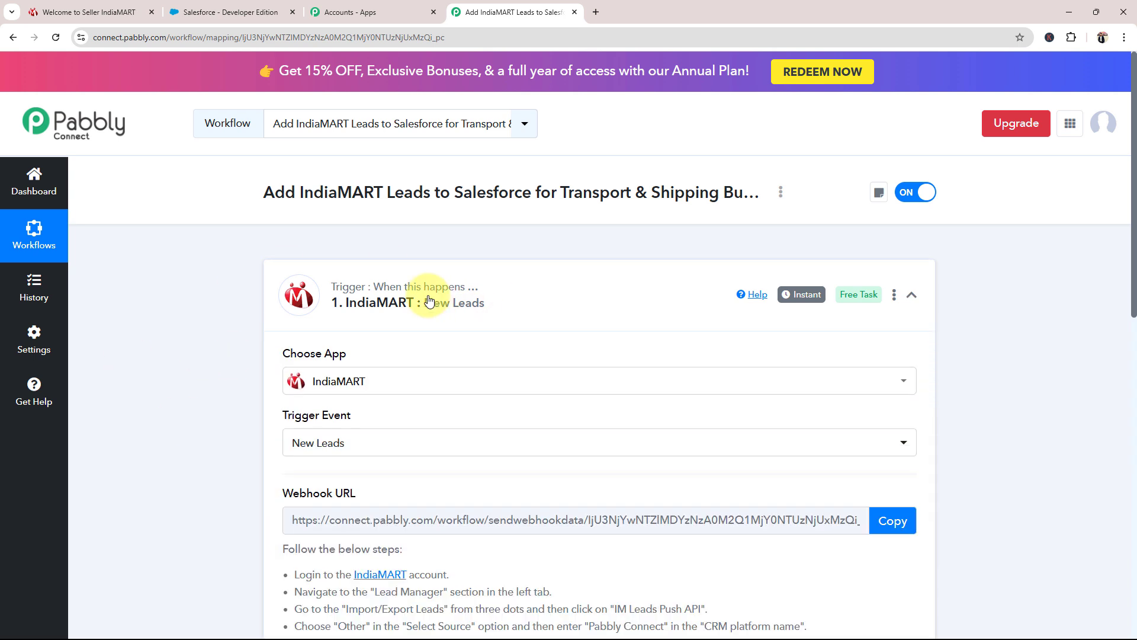
pyautogui.scroll(-2, 235, 381)
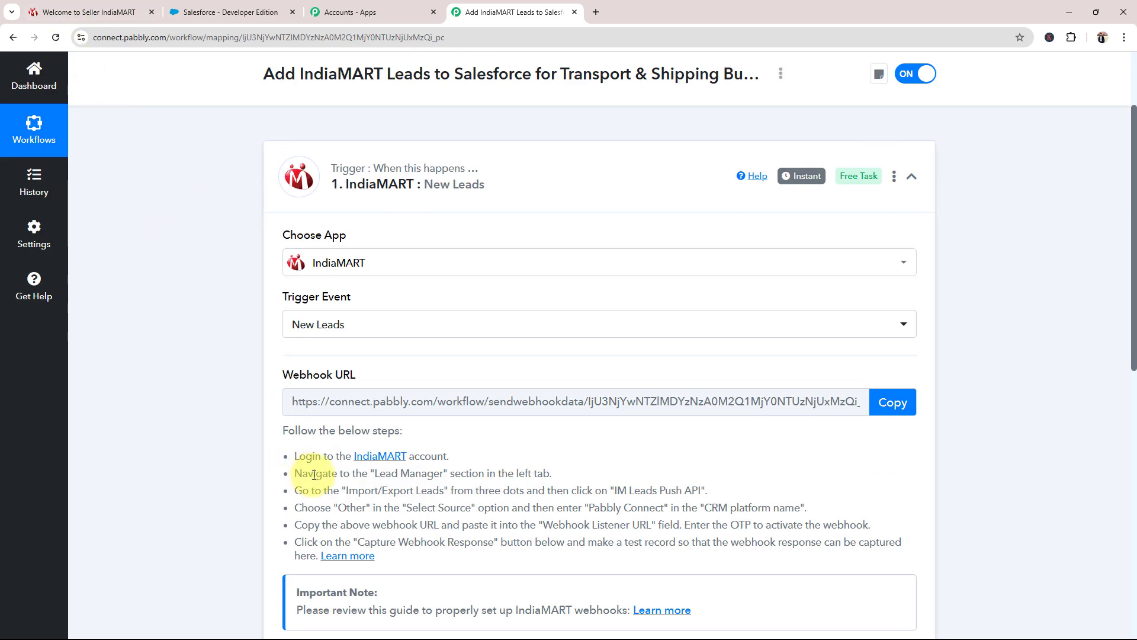
pyautogui.moveTo(283, 375); pyautogui.dragTo(359, 380)
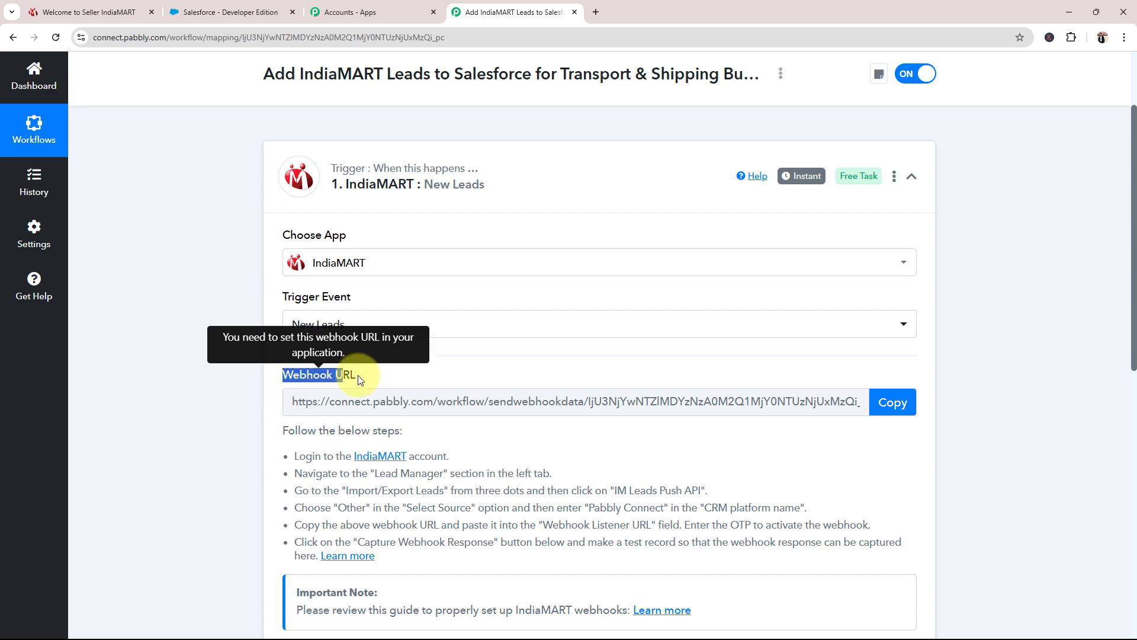
pyautogui.click(230, 443)
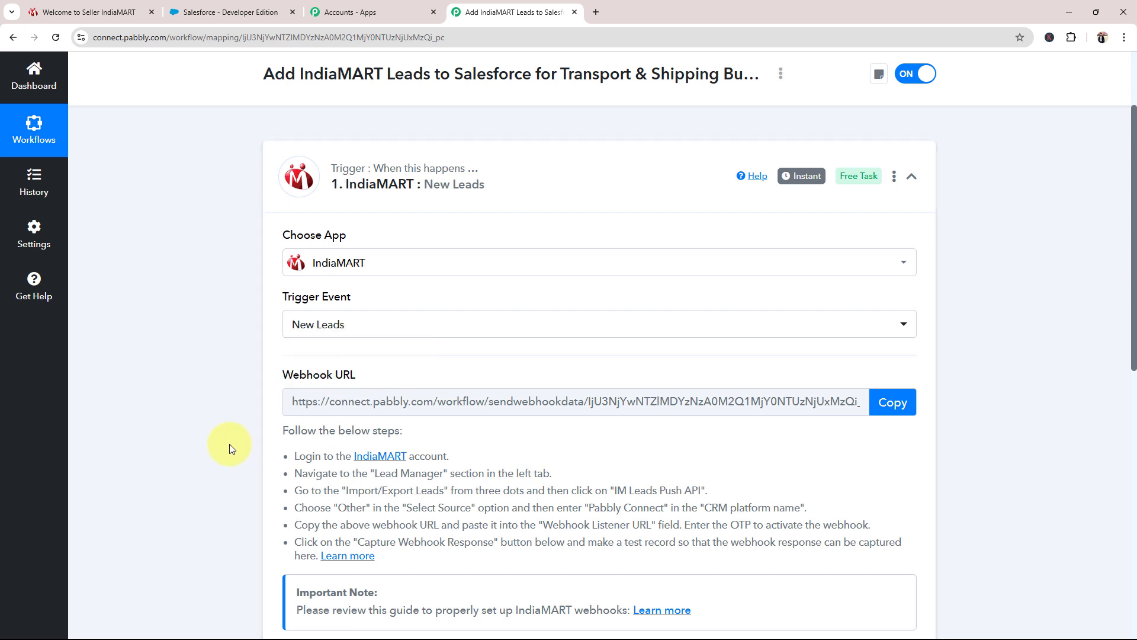
pyautogui.scroll(-1, 229, 443)
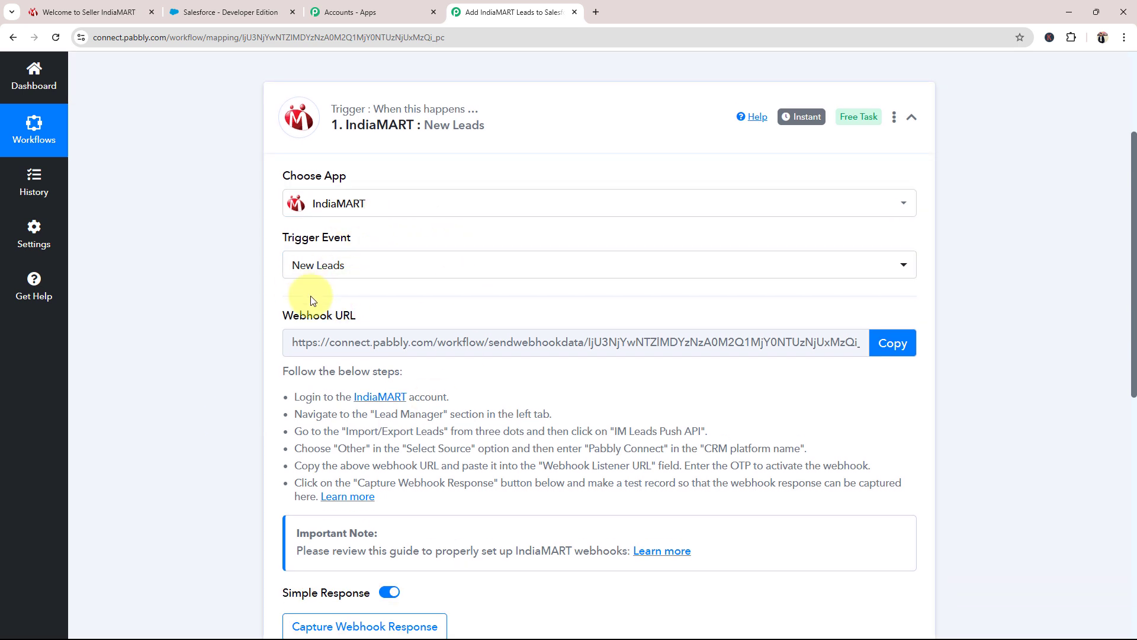
pyautogui.scroll(-2, 296, 384)
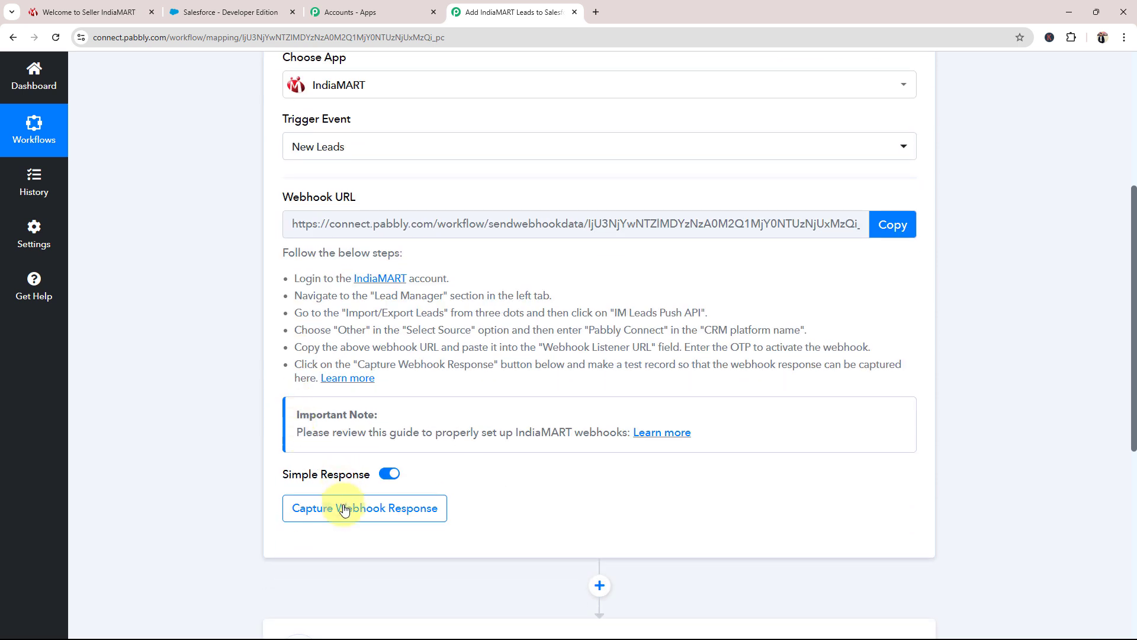
pyautogui.click(347, 508)
pyautogui.scroll(1, 297, 482)
pyautogui.moveTo(281, 257); pyautogui.dragTo(326, 257)
pyautogui.moveTo(413, 255); pyautogui.dragTo(415, 256)
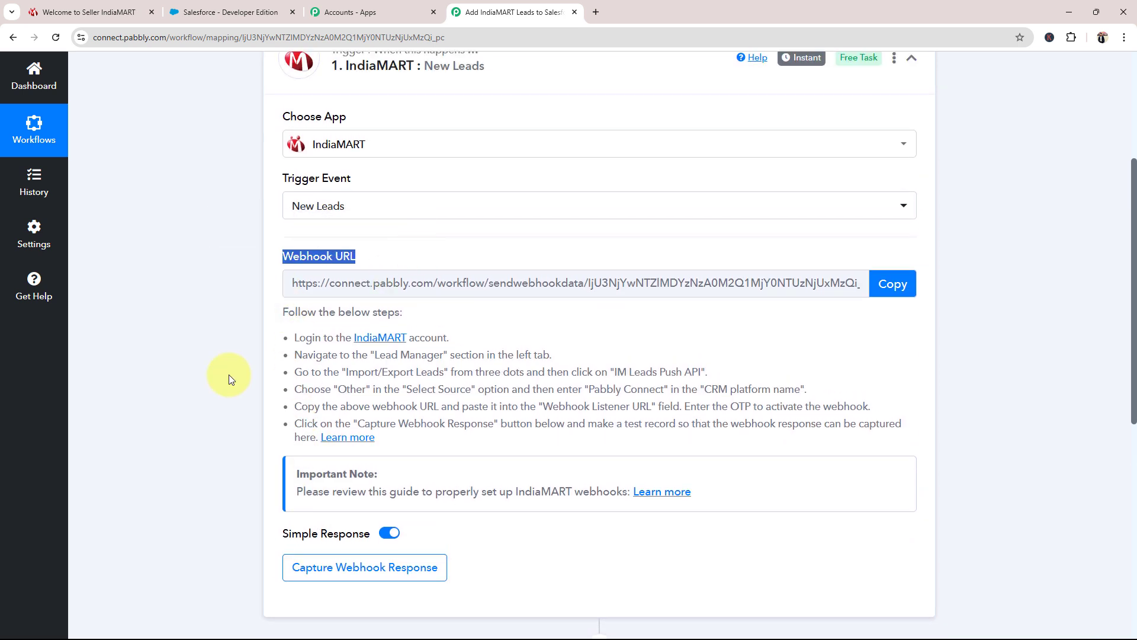
pyautogui.click(230, 378)
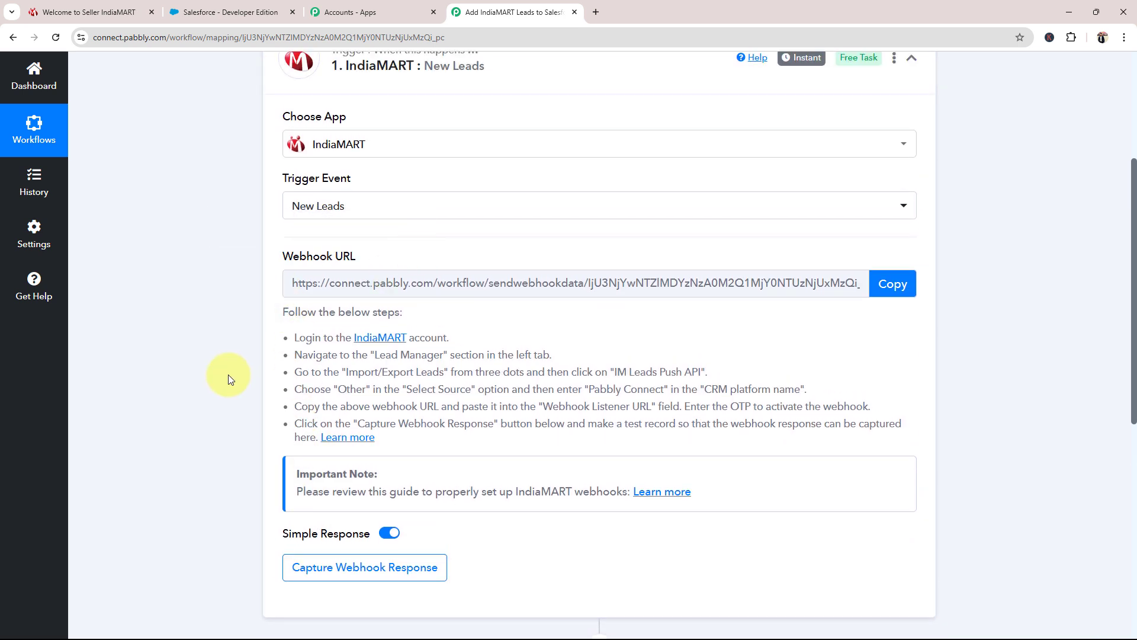
pyautogui.click(893, 284)
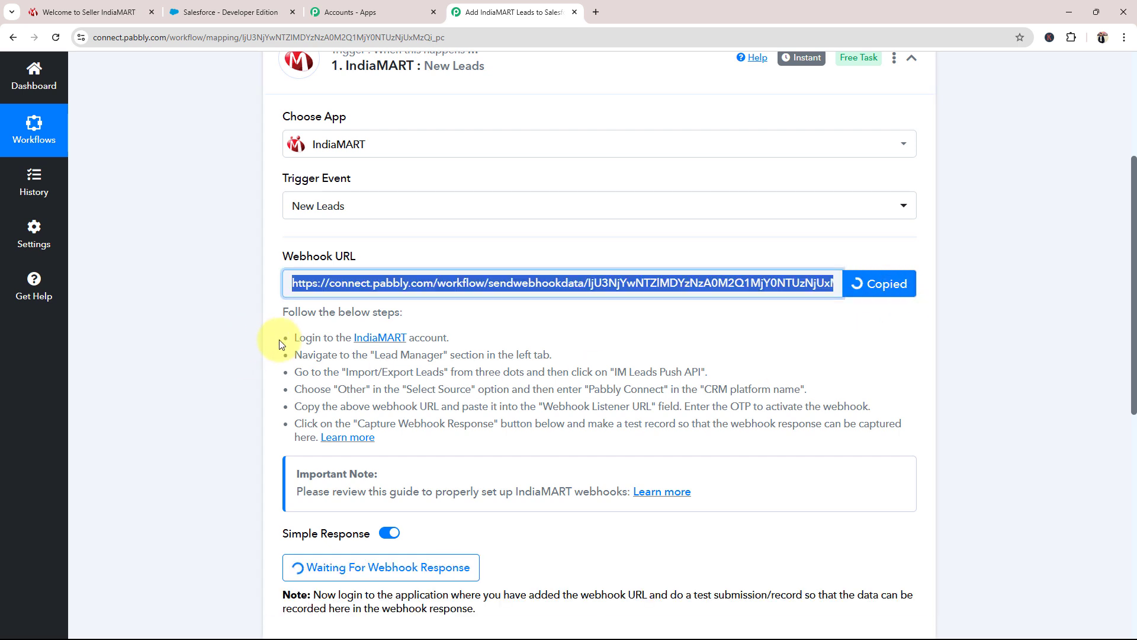
# Review the trigger's webhook setup instructions and switch to the IndiaMART seller dashboard
pyautogui.moveTo(281, 341); pyautogui.dragTo(379, 439)
pyautogui.click(246, 444)
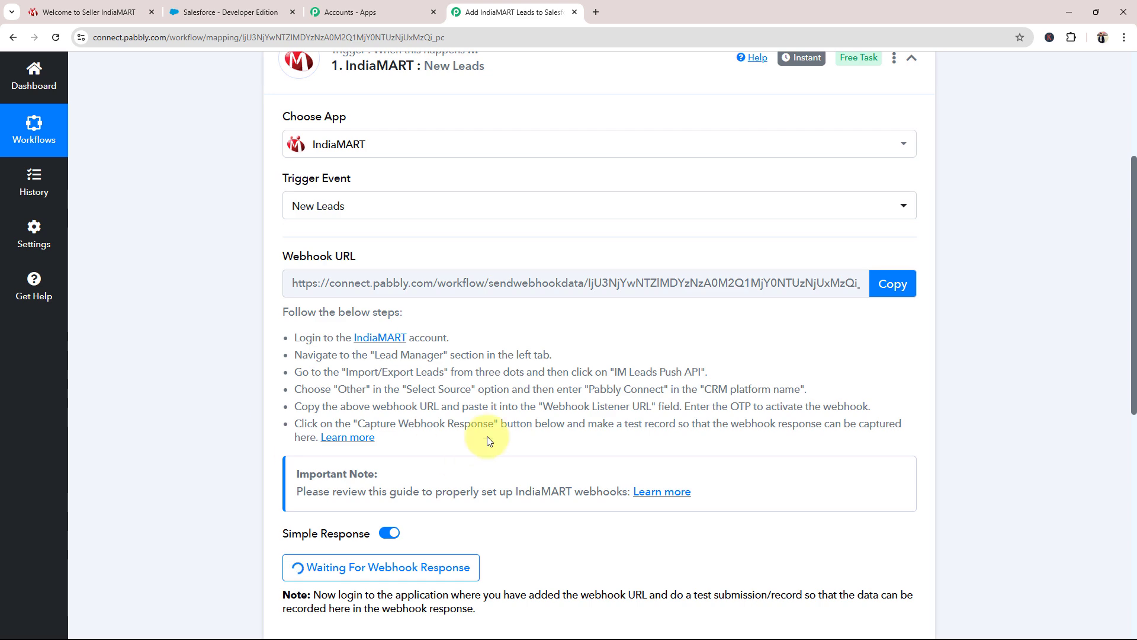
pyautogui.click(59, 11)
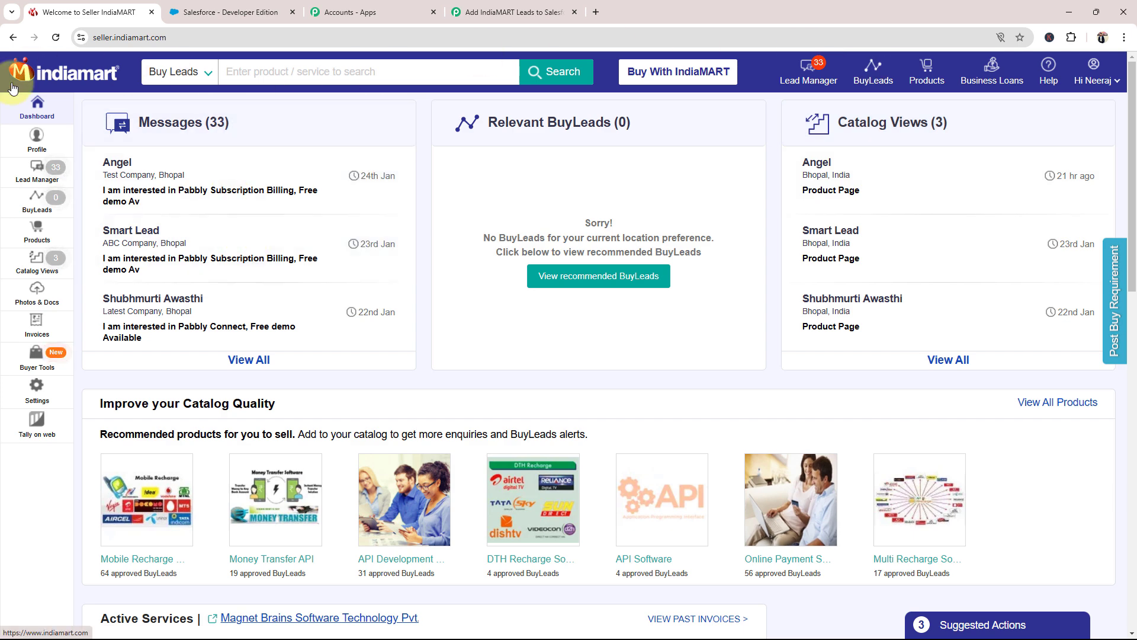
# Open the Push API integration page from the import/export options of IndiaMART's Lead Manager
pyautogui.click(34, 178)
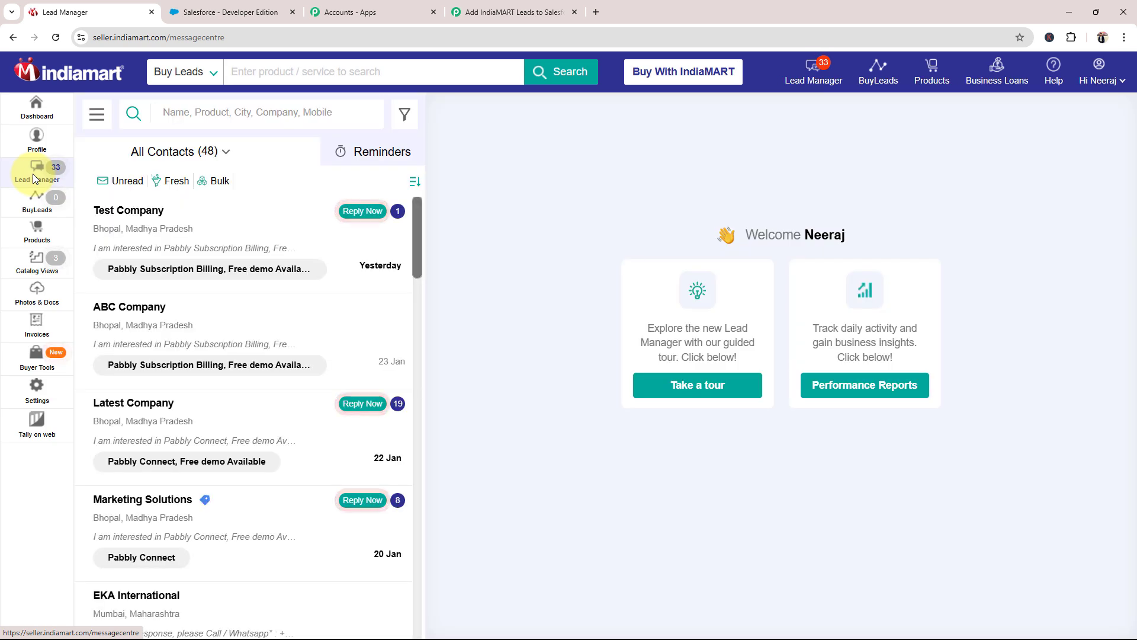
pyautogui.click(97, 115)
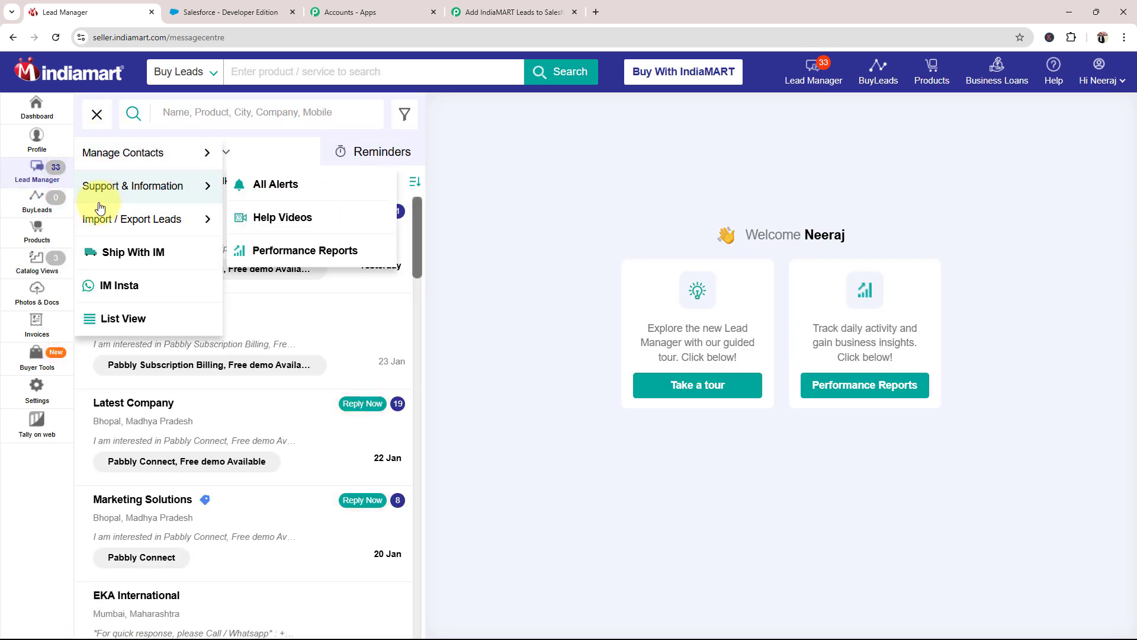
pyautogui.moveTo(98, 228)
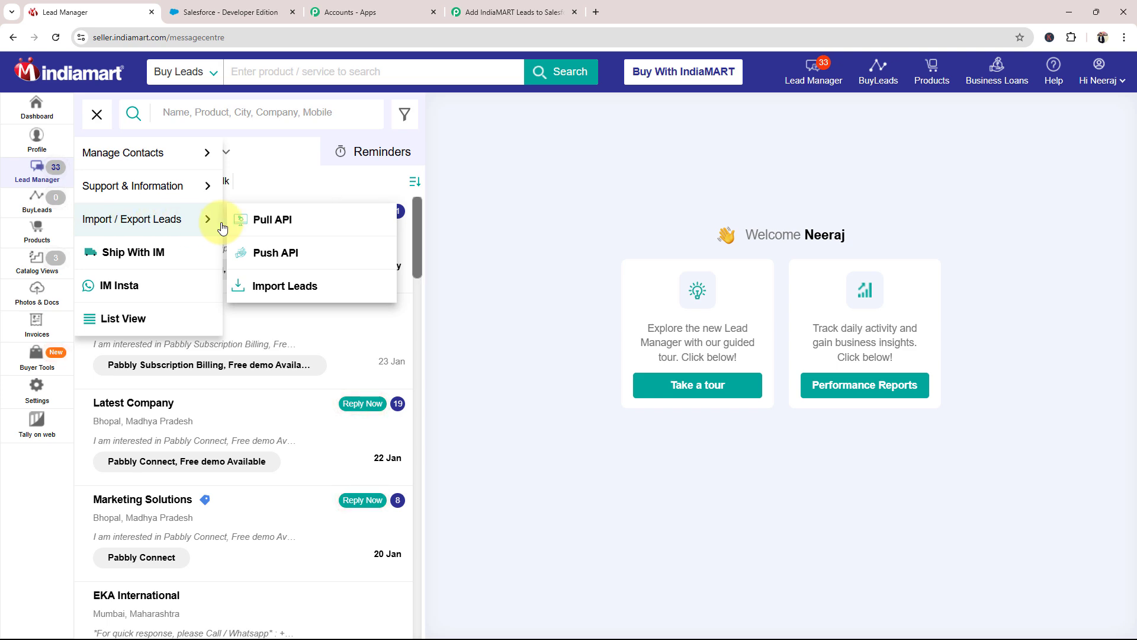
pyautogui.click(277, 253)
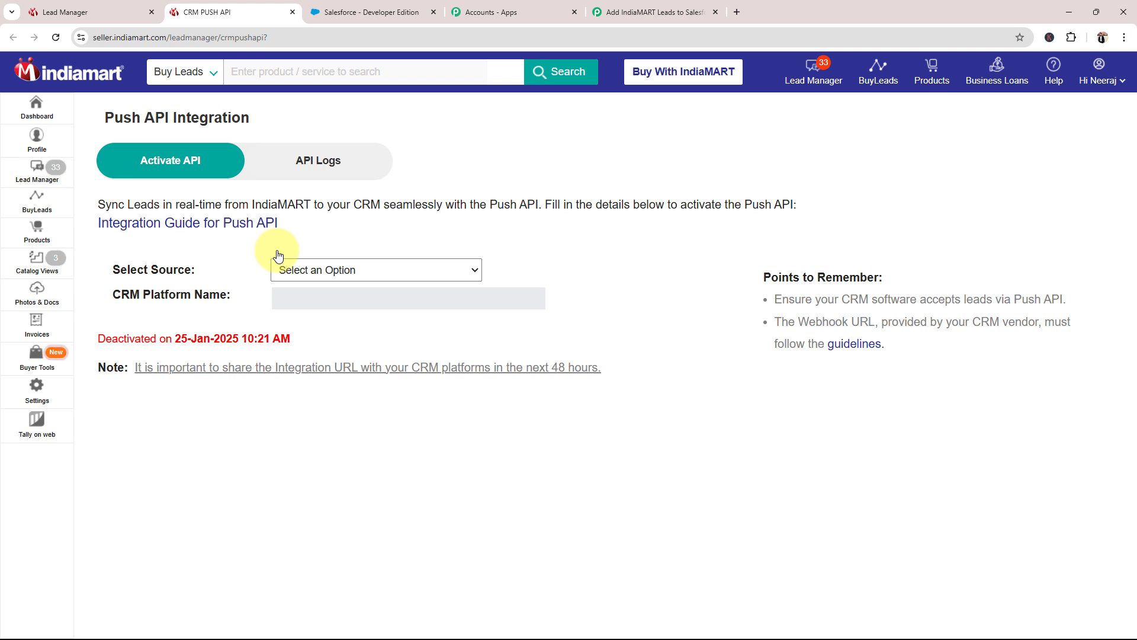
# Set the Push API source to Other and the CRM platform name to Pabbly Connect
pyautogui.click(336, 269)
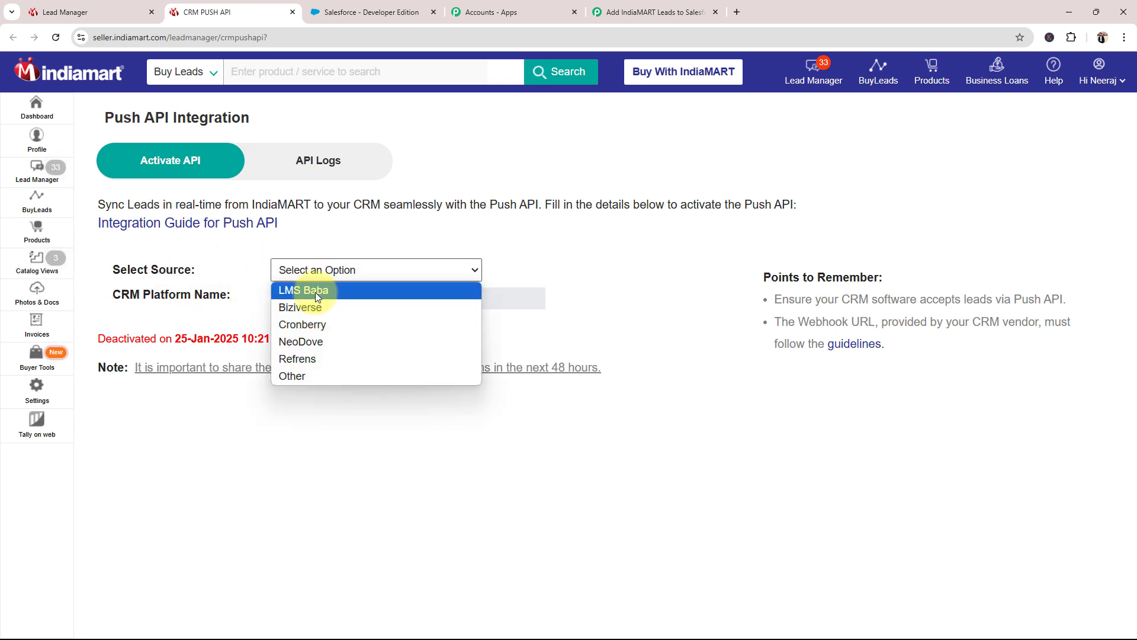
pyautogui.click(299, 376)
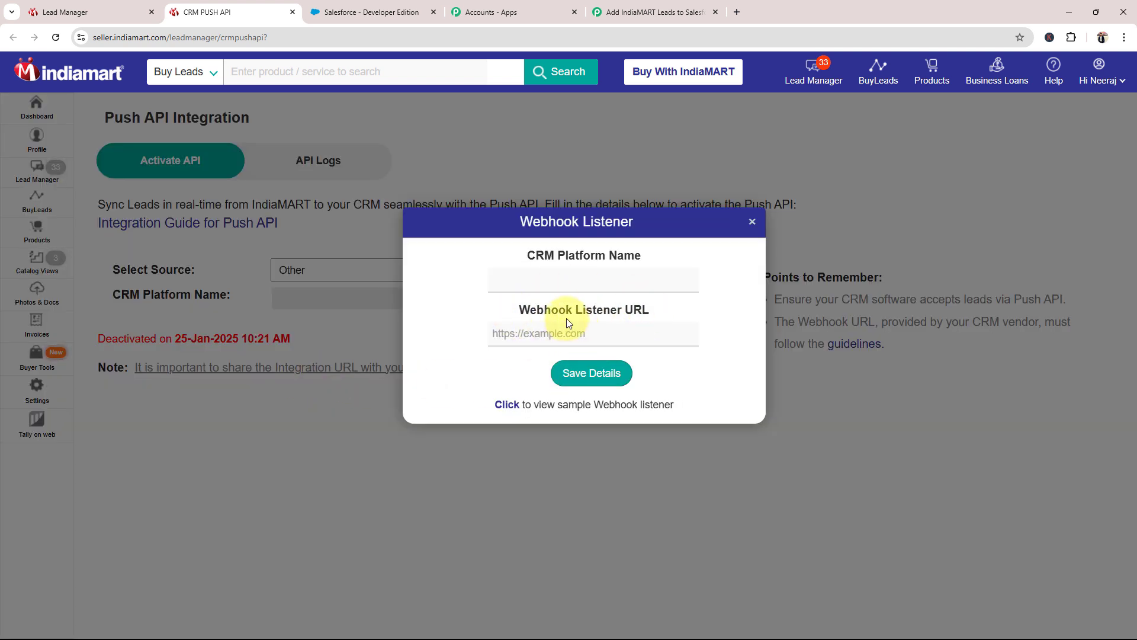
pyautogui.click(532, 286)
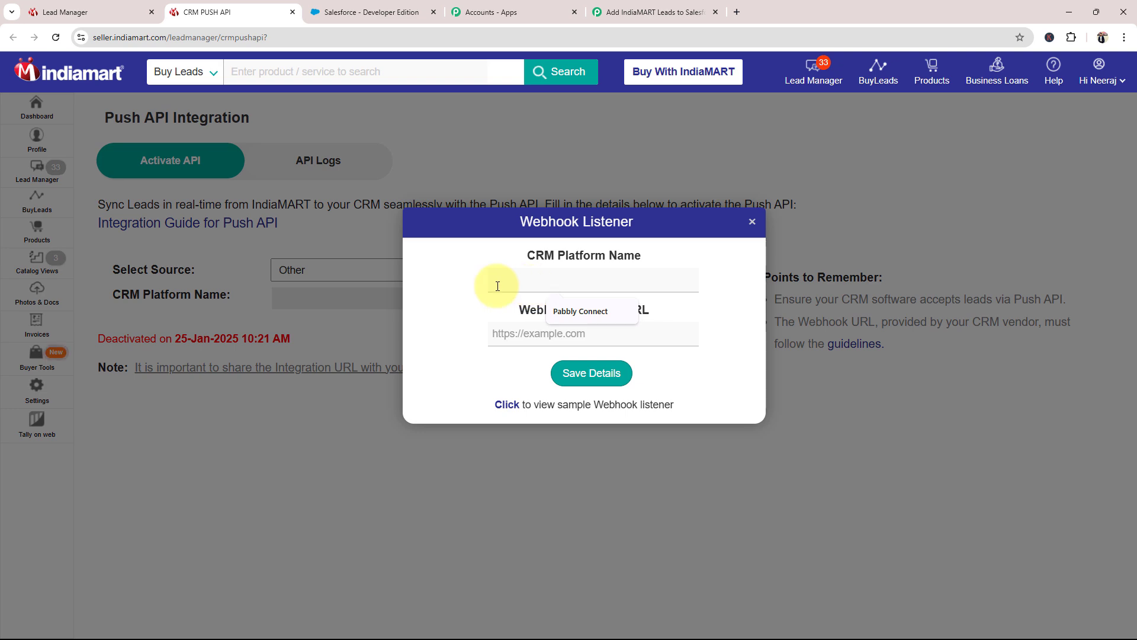
pyautogui.click(566, 314)
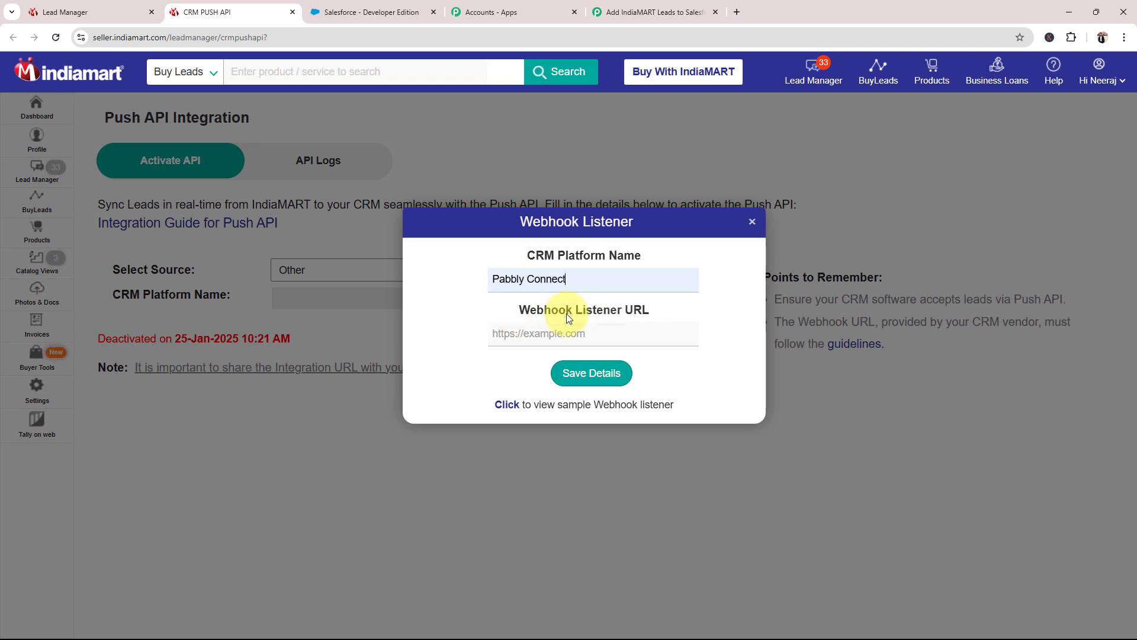
# Copy the IndiaMART trigger's webhook URL from Pabbly Connect, paste it as IndiaMART's Webhook Listener URL and save the details
pyautogui.click(527, 331)
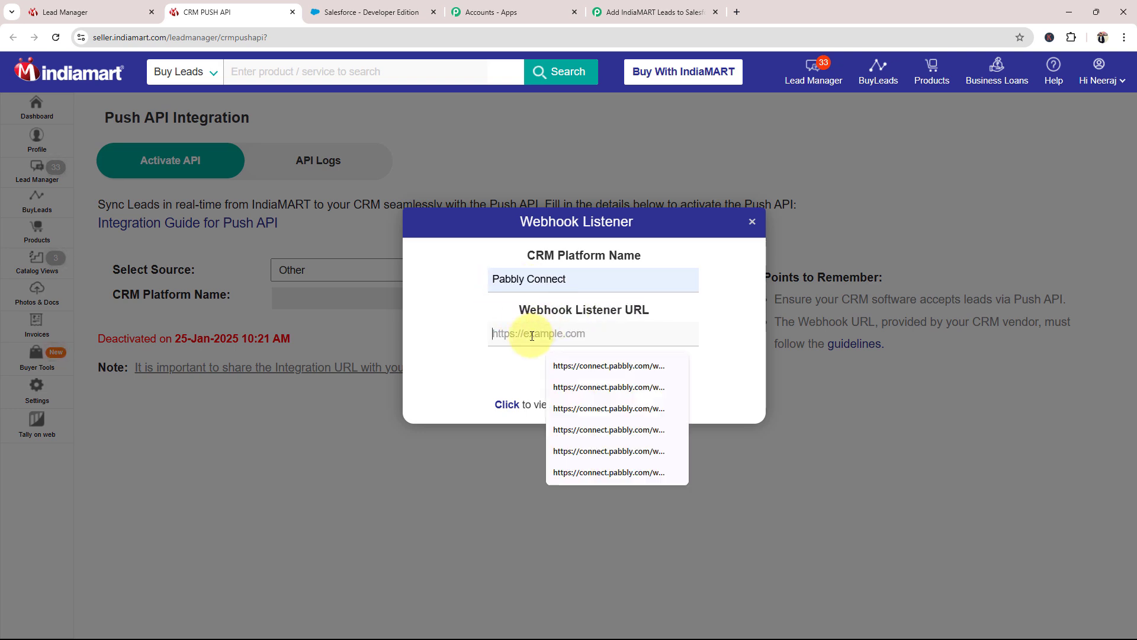
pyautogui.click(658, 12)
pyautogui.click(892, 284)
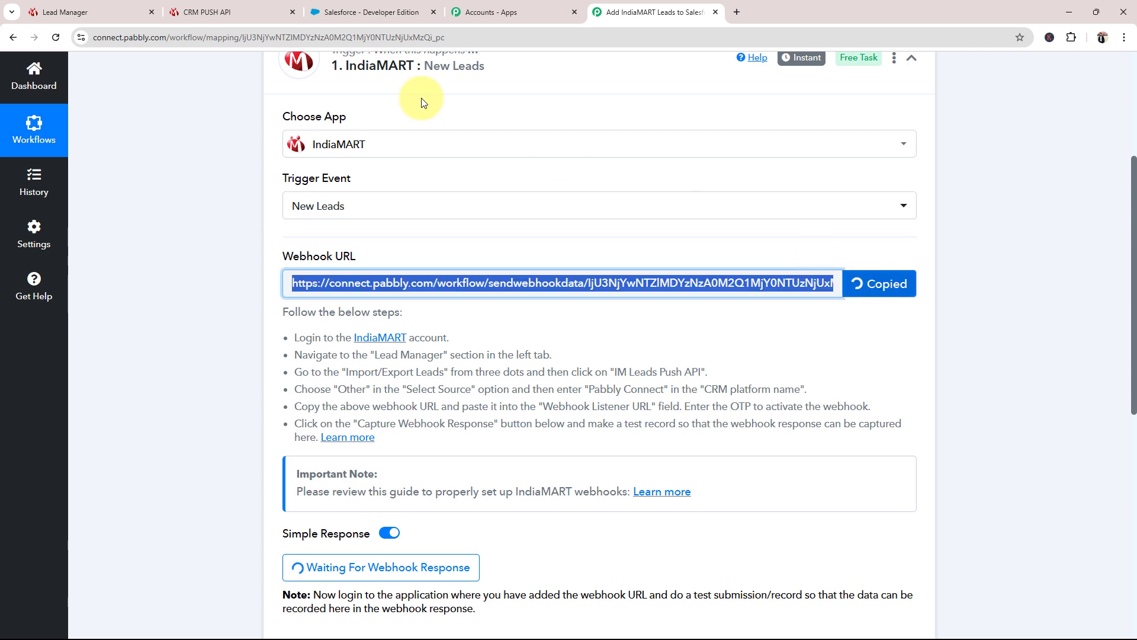
pyautogui.click(202, 8)
pyautogui.hotkey('ctrl', 'v')
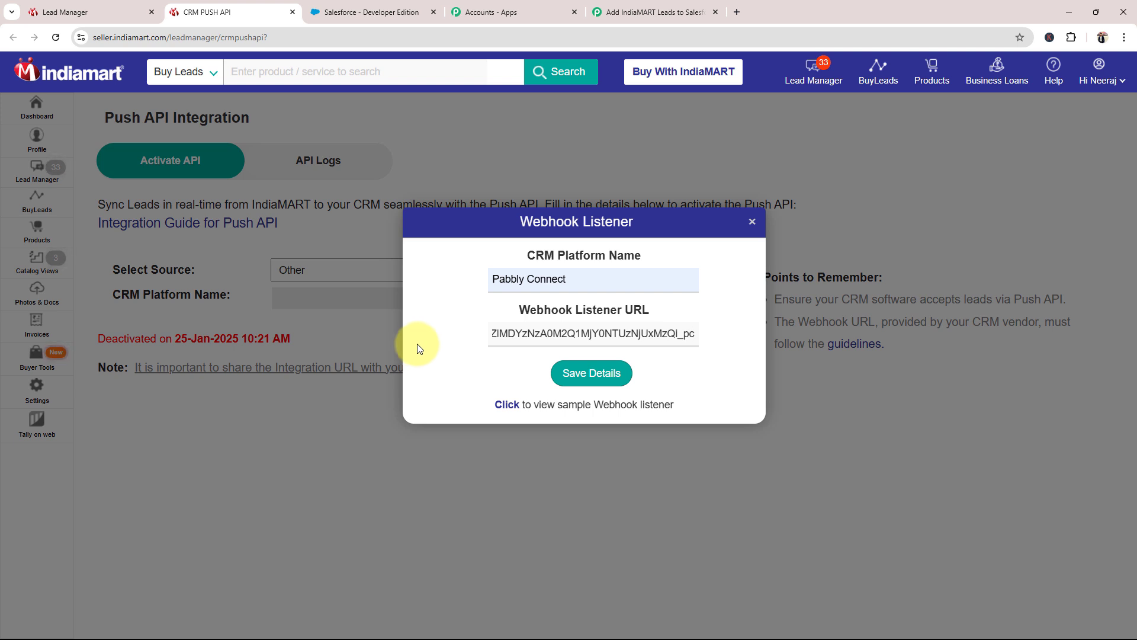
pyautogui.click(588, 373)
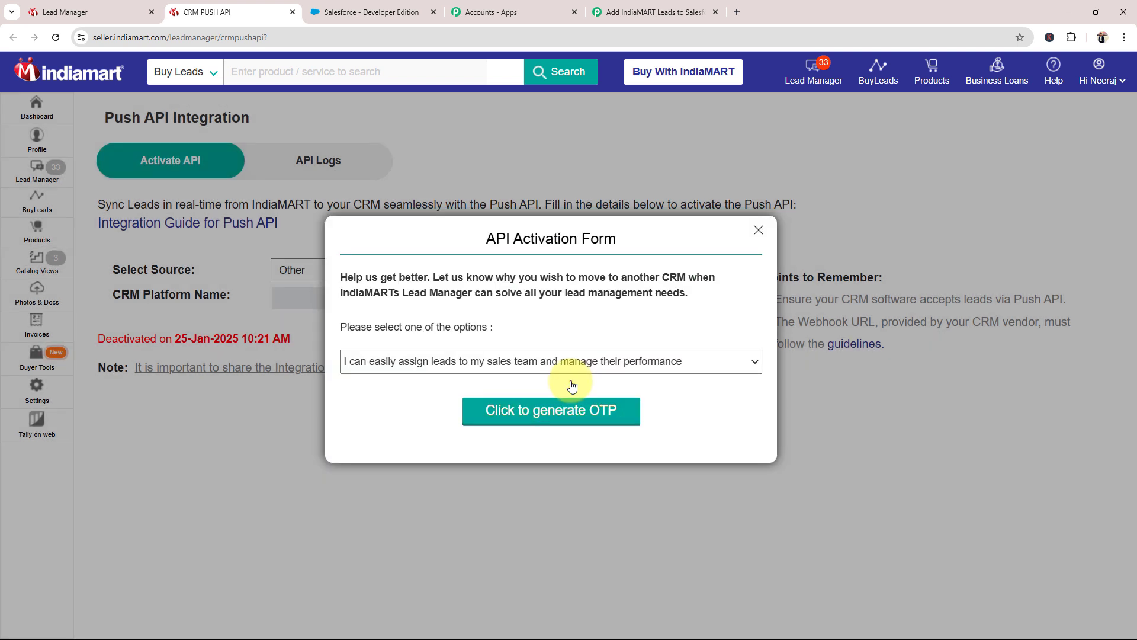
# Give the CRM's additional features like Dialer and process automation as the activation reason and generate the OTP
pyautogui.click(461, 370)
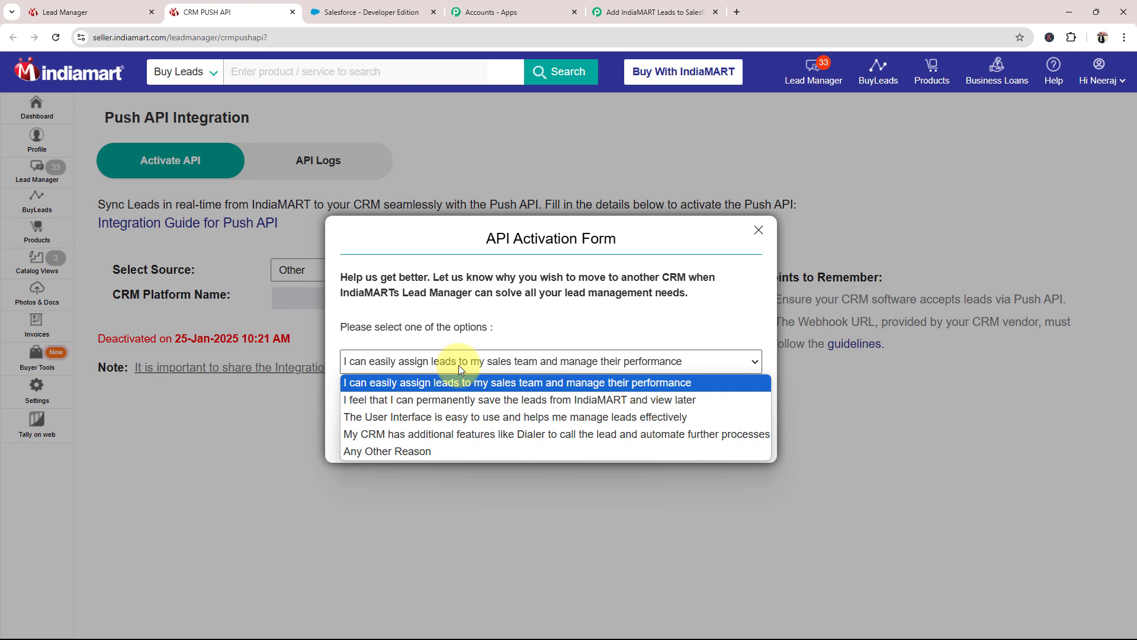
pyautogui.click(450, 435)
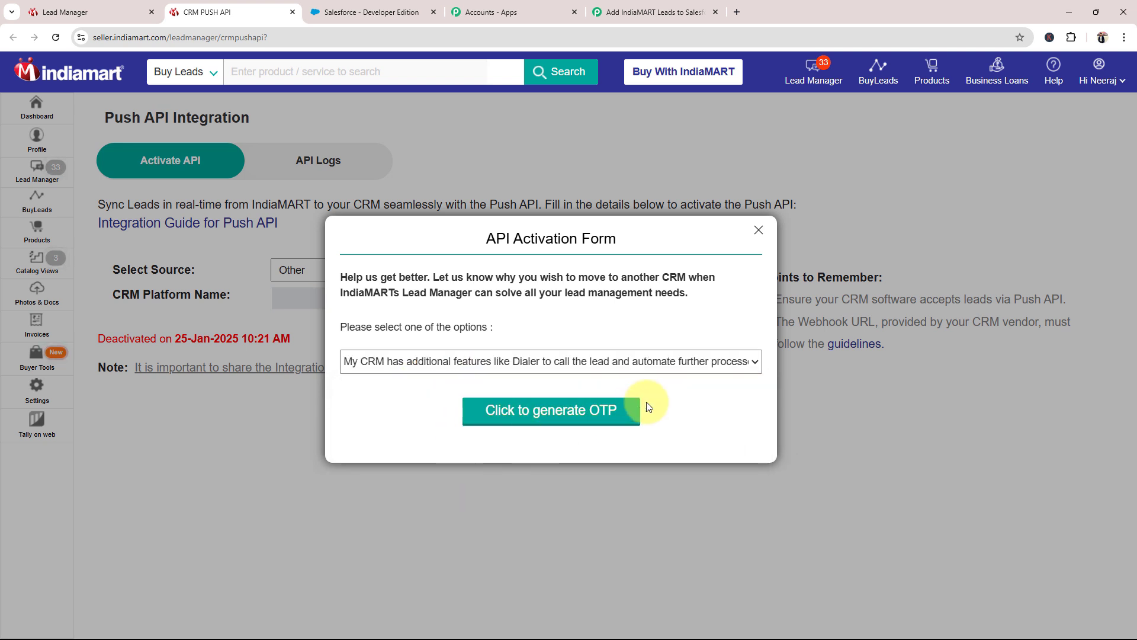
pyautogui.click(561, 423)
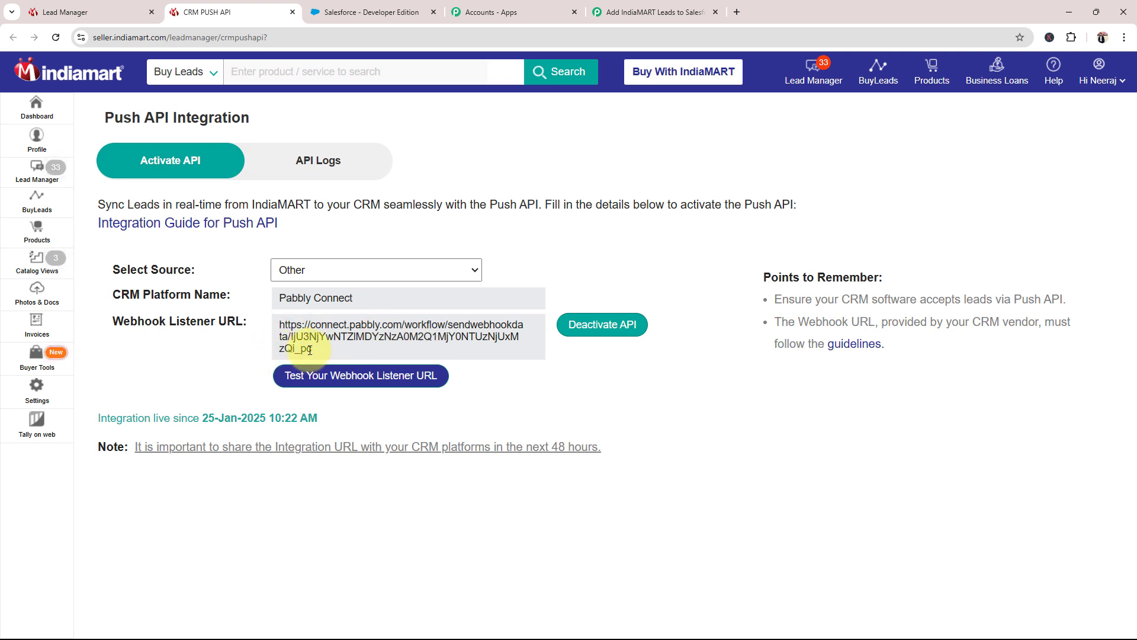
# Check the webhook listener URL saved in IndiaMART, then switch to Pabbly Connect and read the trigger's note about sending a test submission
pyautogui.moveTo(307, 351); pyautogui.dragTo(272, 337)
pyautogui.click(209, 365)
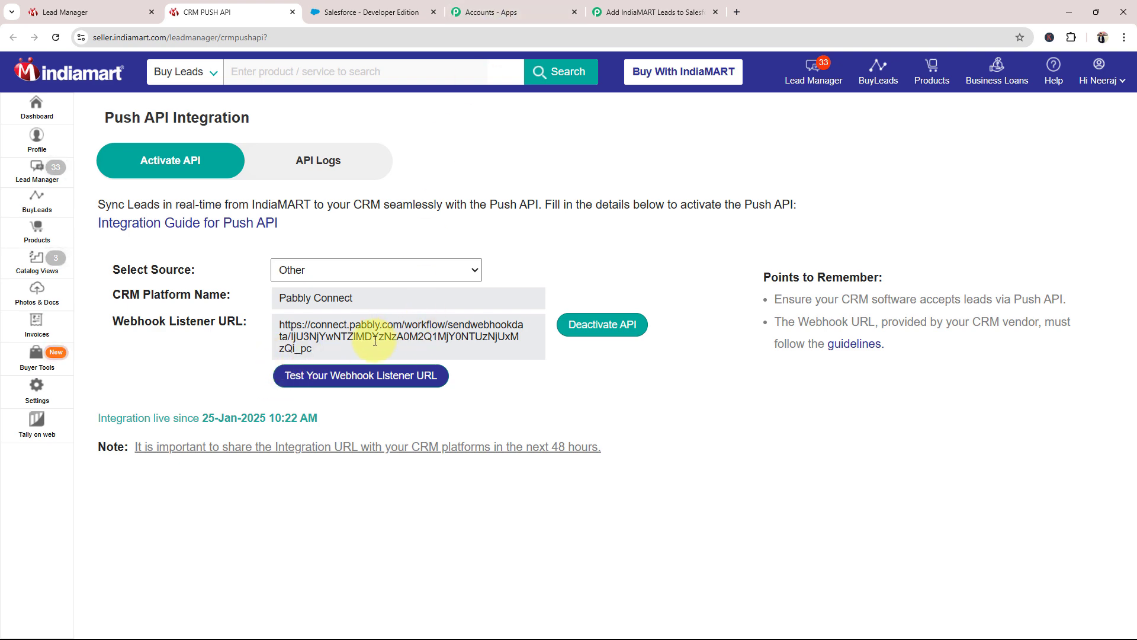
pyautogui.click(652, 12)
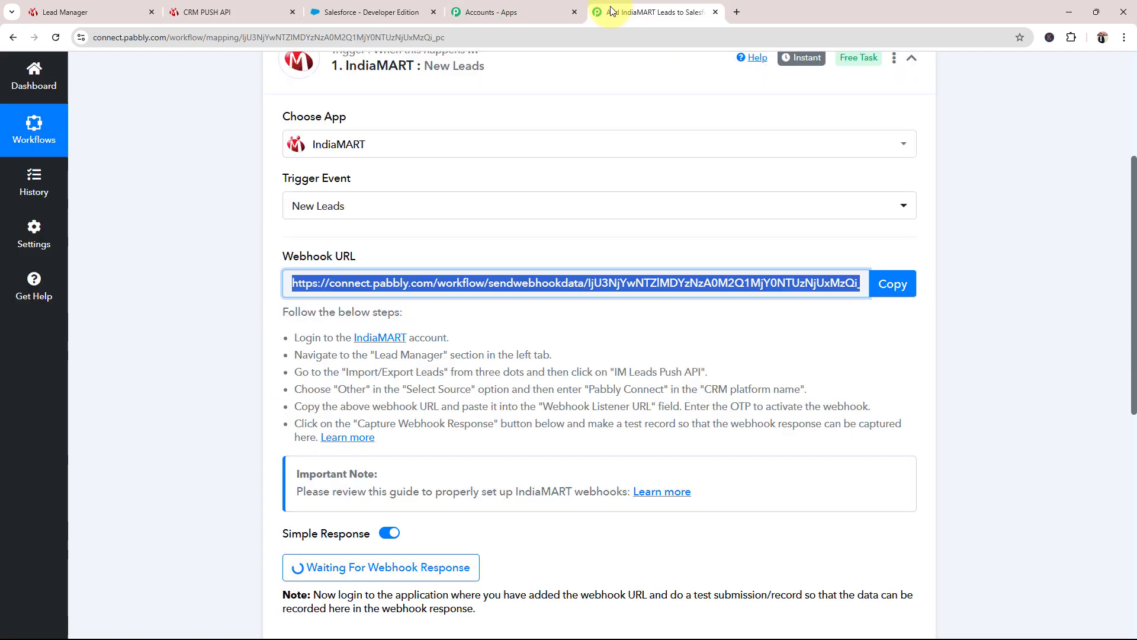
pyautogui.click(226, 415)
pyautogui.scroll(-1, 226, 414)
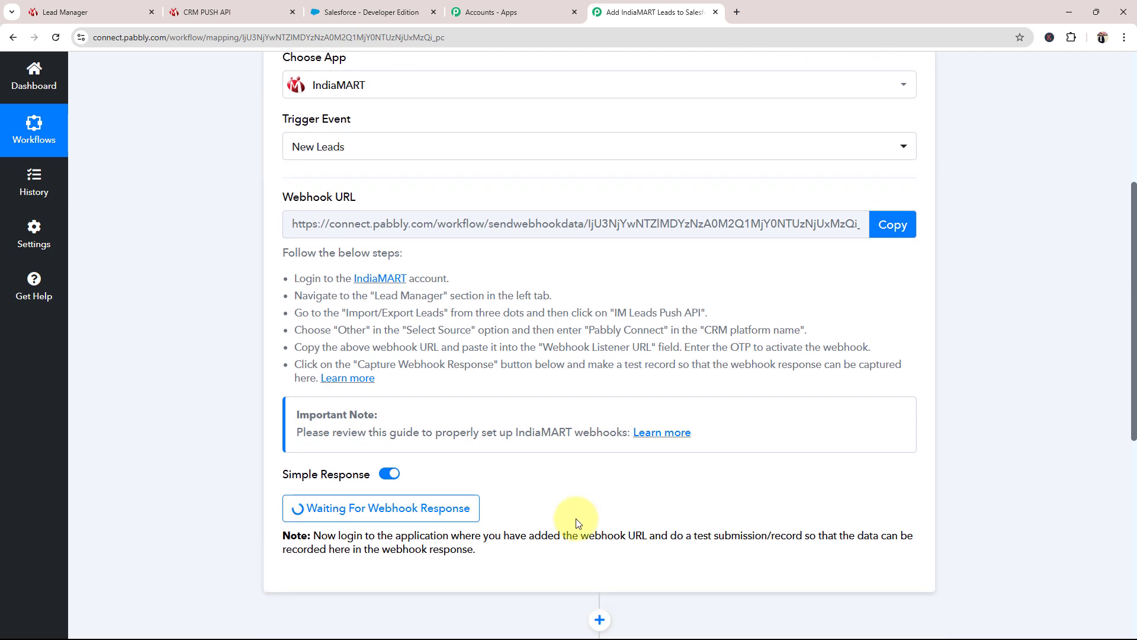
pyautogui.scroll(-1, 287, 471)
pyautogui.moveTo(311, 475); pyautogui.dragTo(808, 476)
pyautogui.click(533, 514)
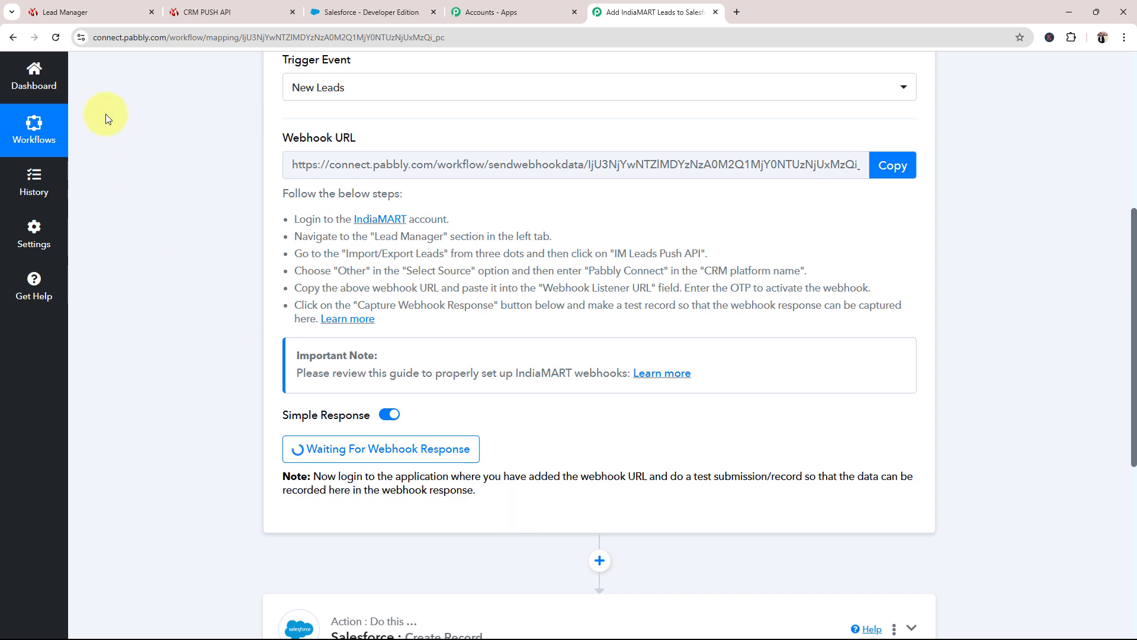
# Switch to IndiaMART's Push API page and send a test lead to the saved webhook listener URL
pyautogui.click(221, 7)
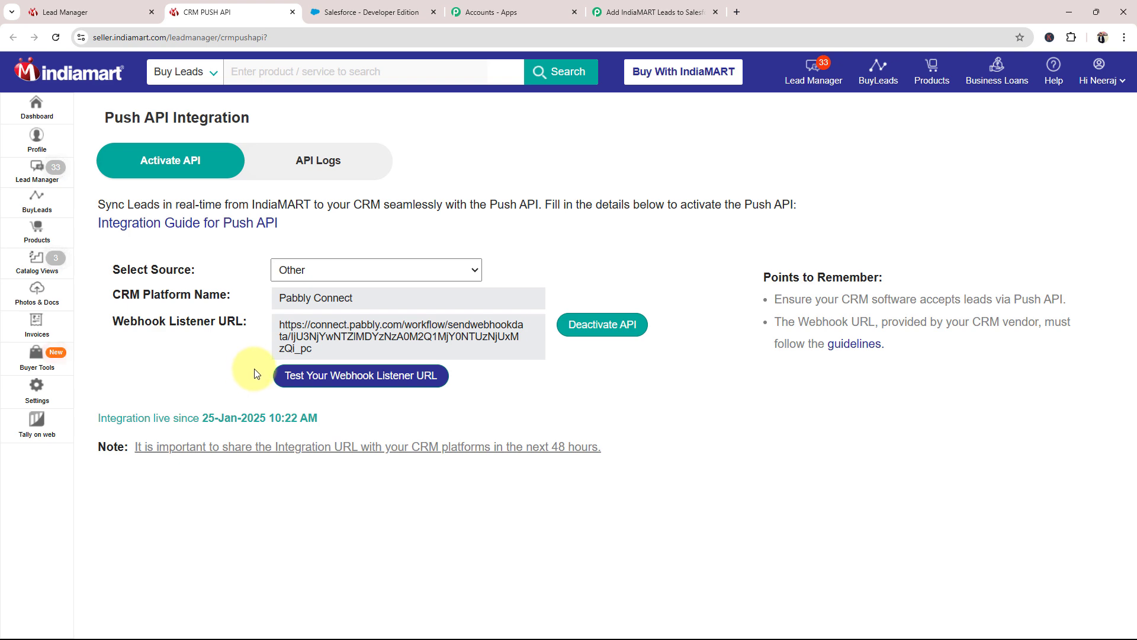
pyautogui.click(331, 377)
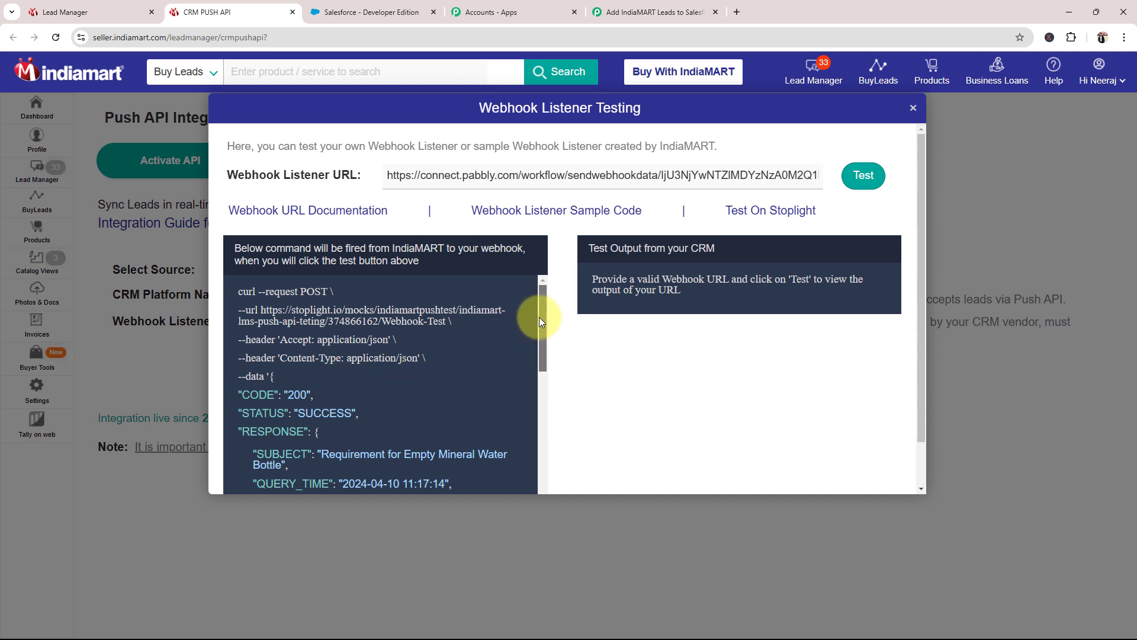
pyautogui.moveTo(539, 318); pyautogui.dragTo(546, 335)
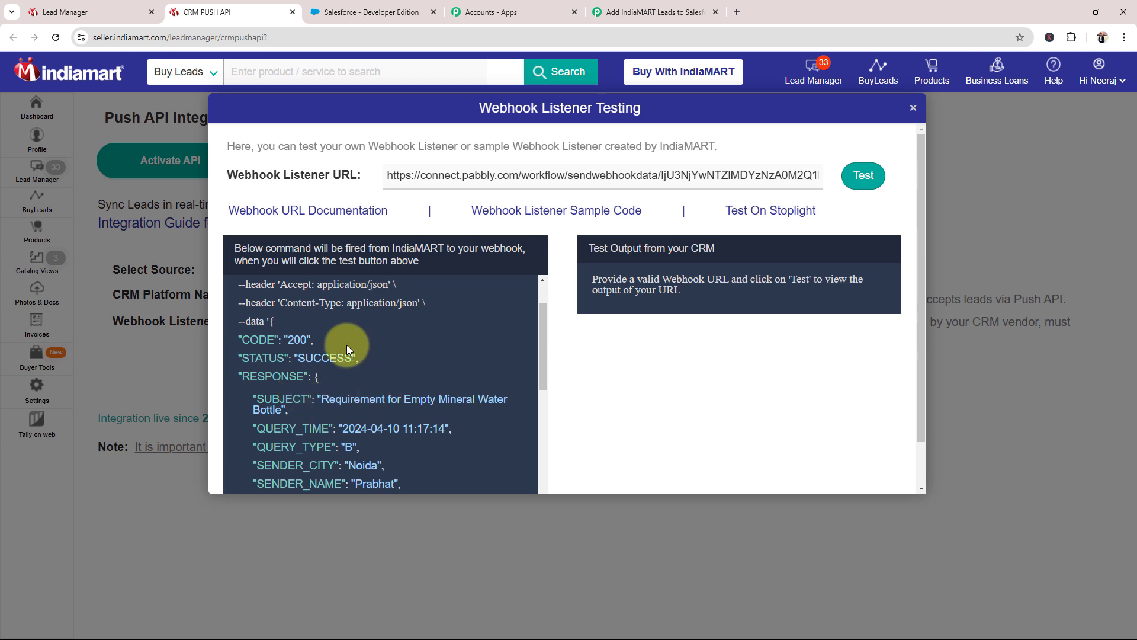
pyautogui.click(859, 176)
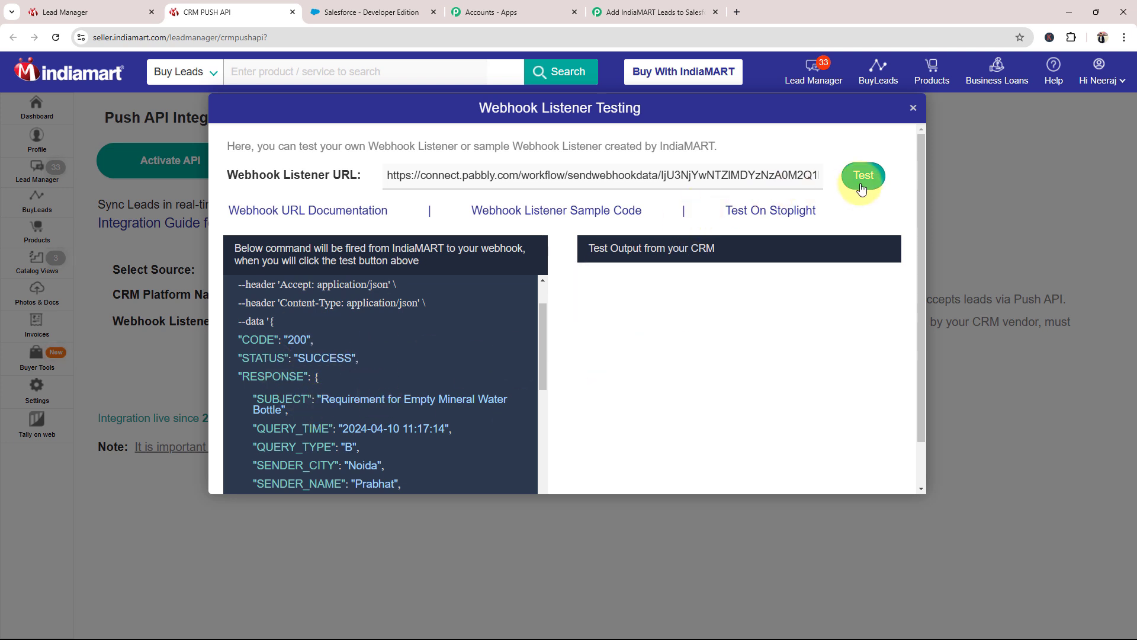
# Review the test output returned from the CRM and the webhook listener URL used for the test
pyautogui.moveTo(603, 307); pyautogui.dragTo(871, 440)
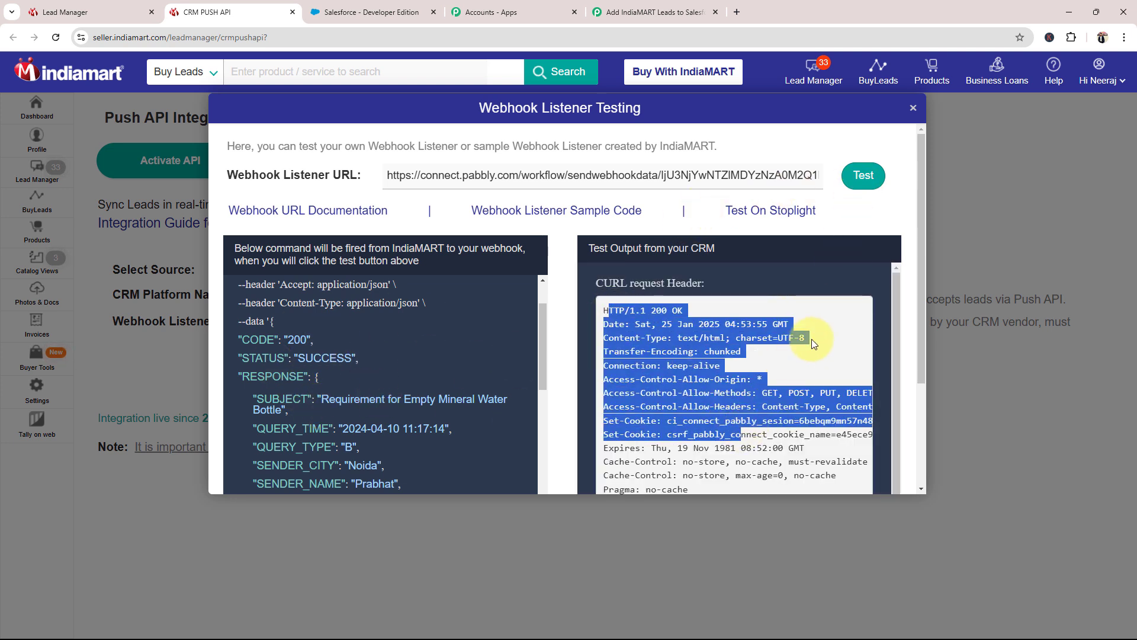
pyautogui.click(394, 174)
pyautogui.moveTo(394, 174); pyautogui.dragTo(745, 161)
pyautogui.click(742, 161)
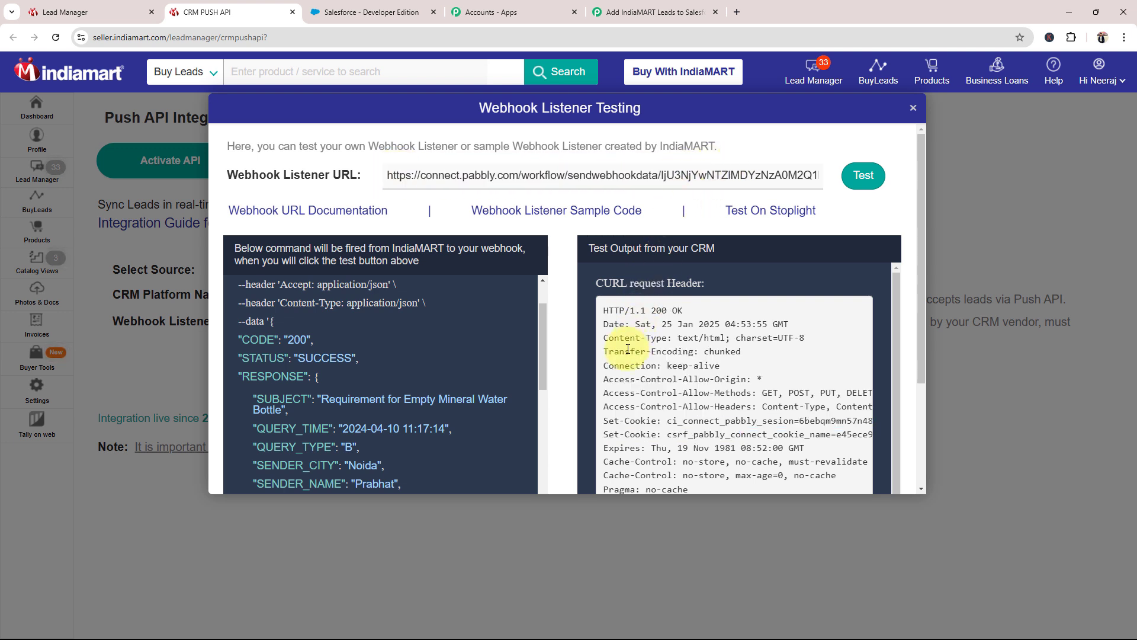
pyautogui.moveTo(393, 175); pyautogui.dragTo(739, 147)
pyautogui.click(745, 155)
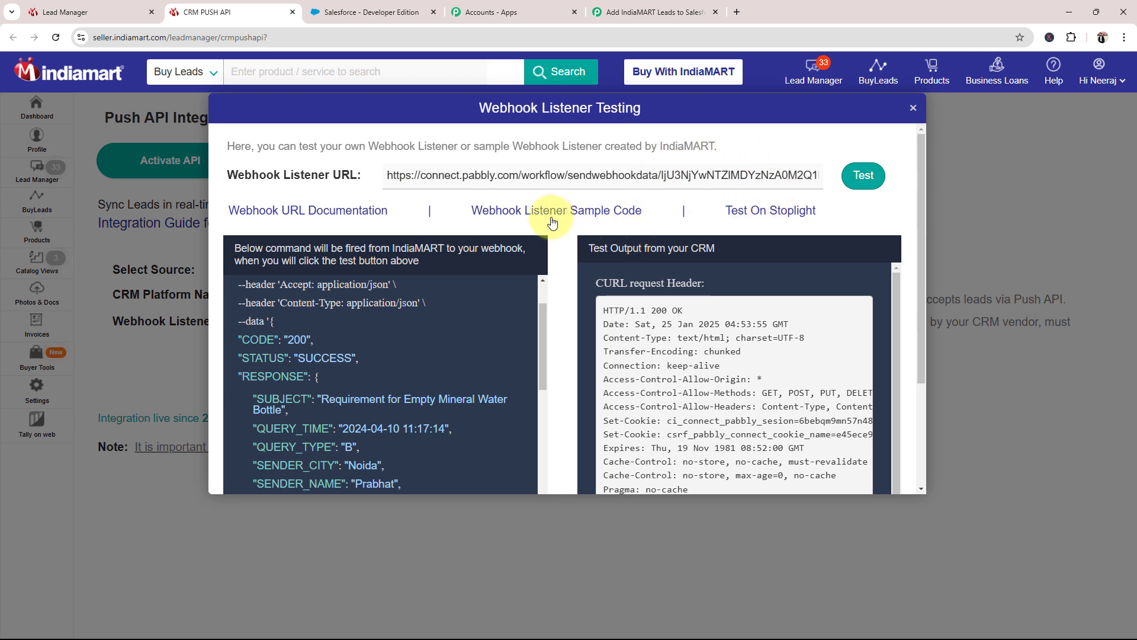
# Switch to Pabbly Connect and examine the captured response's status, subject, sender details and query fields
pyautogui.click(605, 7)
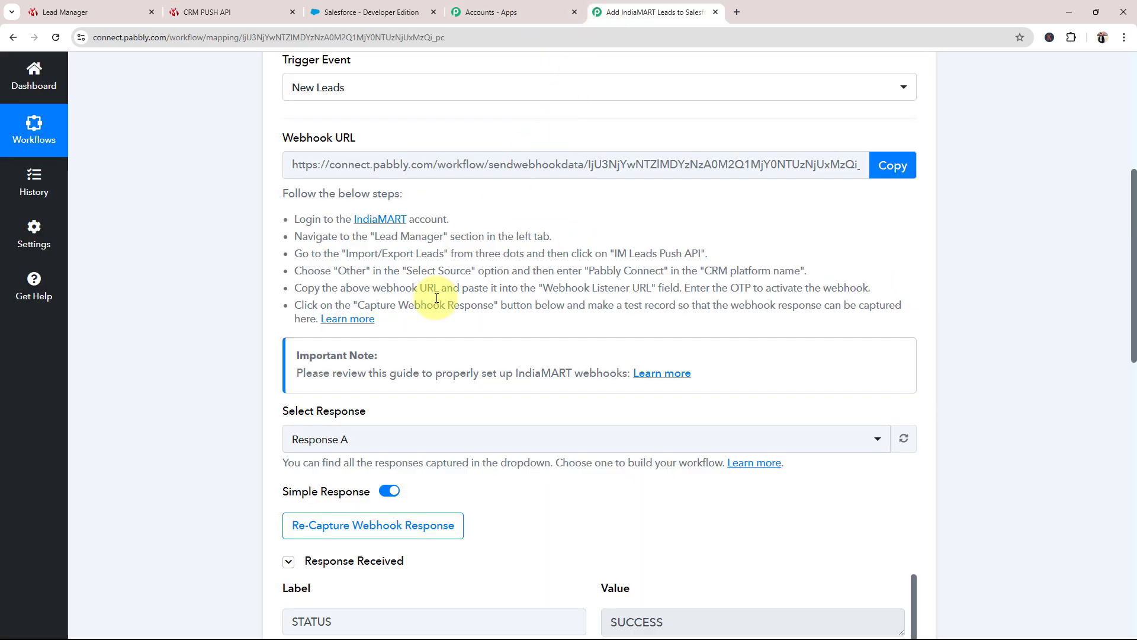
pyautogui.scroll(-4, 225, 435)
pyautogui.scroll(-3, 225, 435)
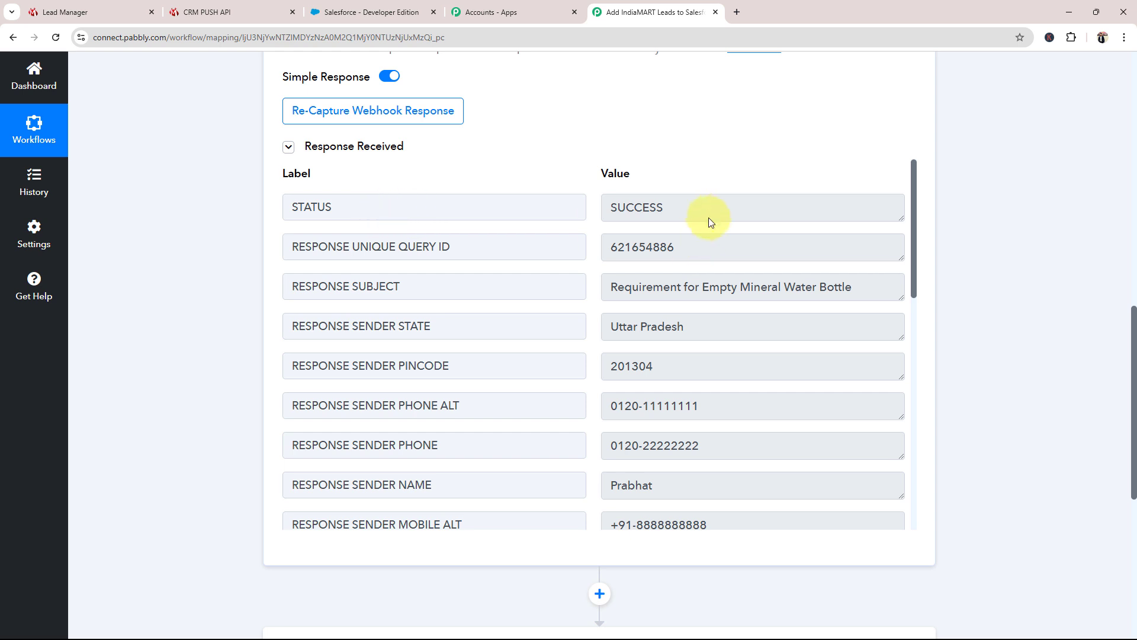
pyautogui.click(611, 210)
pyautogui.doubleClick(611, 210)
pyautogui.moveTo(610, 286); pyautogui.dragTo(1027, 282)
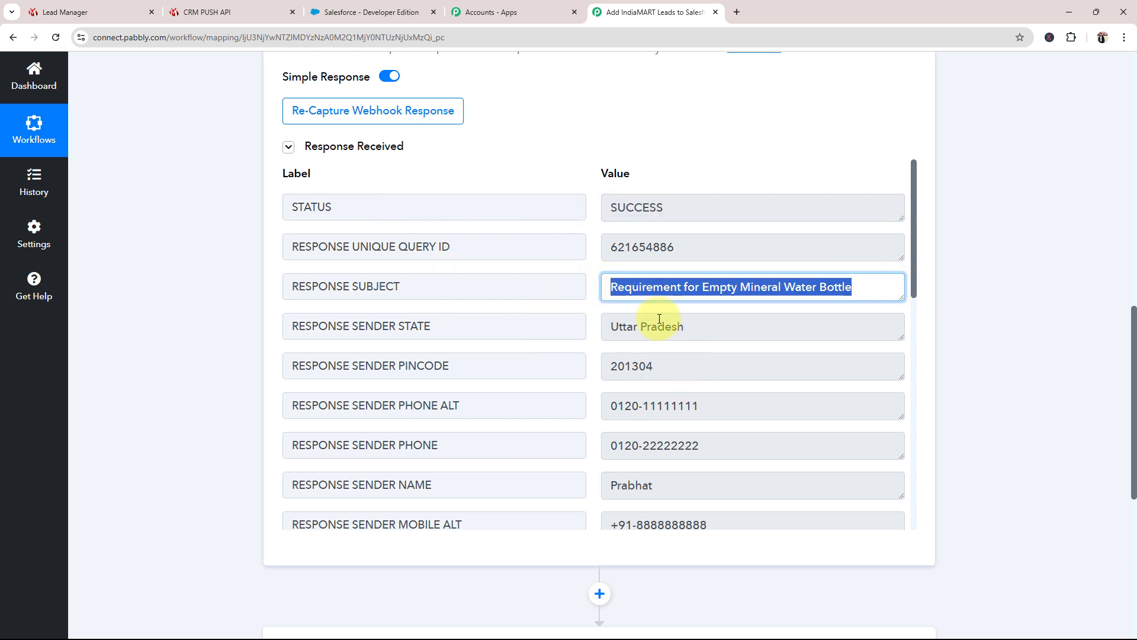
pyautogui.moveTo(699, 319); pyautogui.dragTo(578, 327)
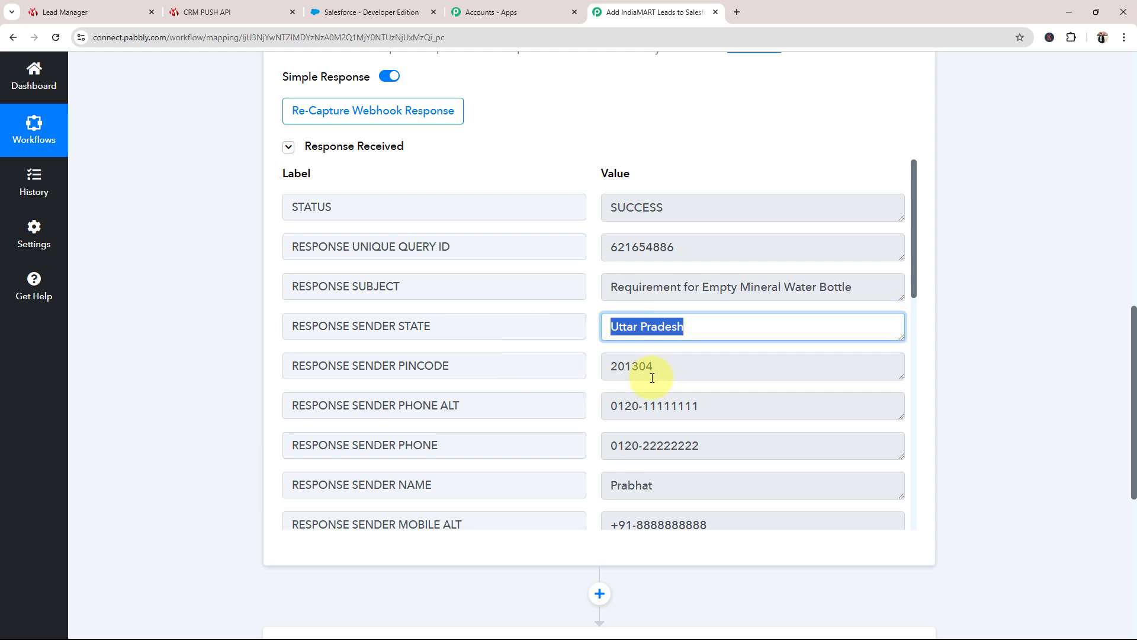
pyautogui.moveTo(681, 362); pyautogui.dragTo(516, 353)
pyautogui.moveTo(717, 445); pyautogui.dragTo(515, 447)
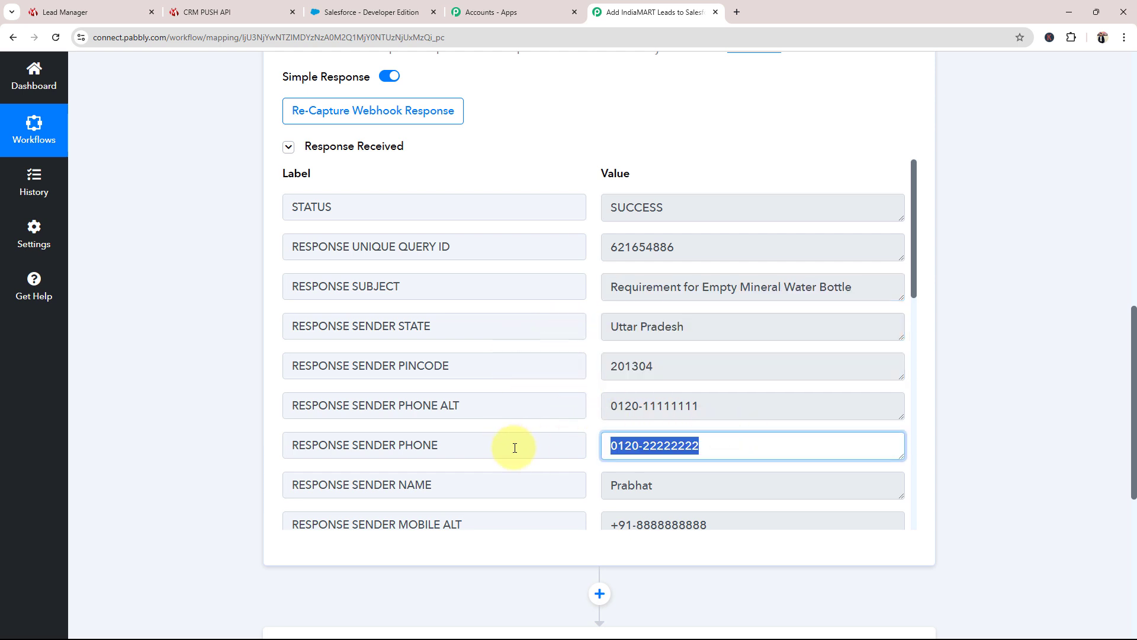
pyautogui.moveTo(684, 481); pyautogui.dragTo(548, 475)
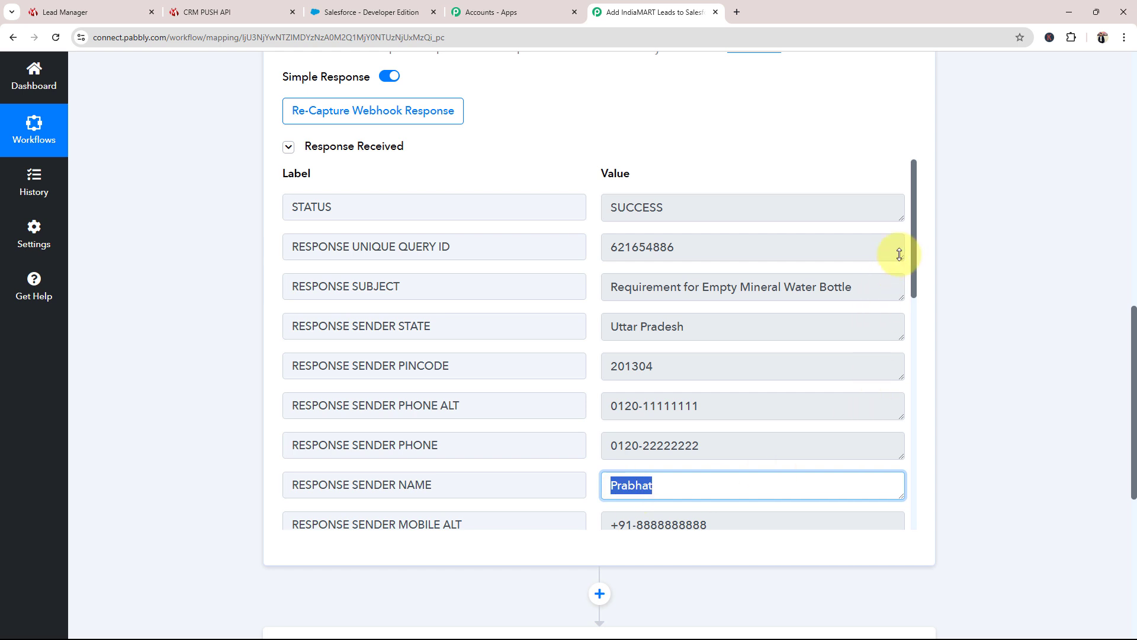
pyautogui.moveTo(912, 232); pyautogui.dragTo(924, 463)
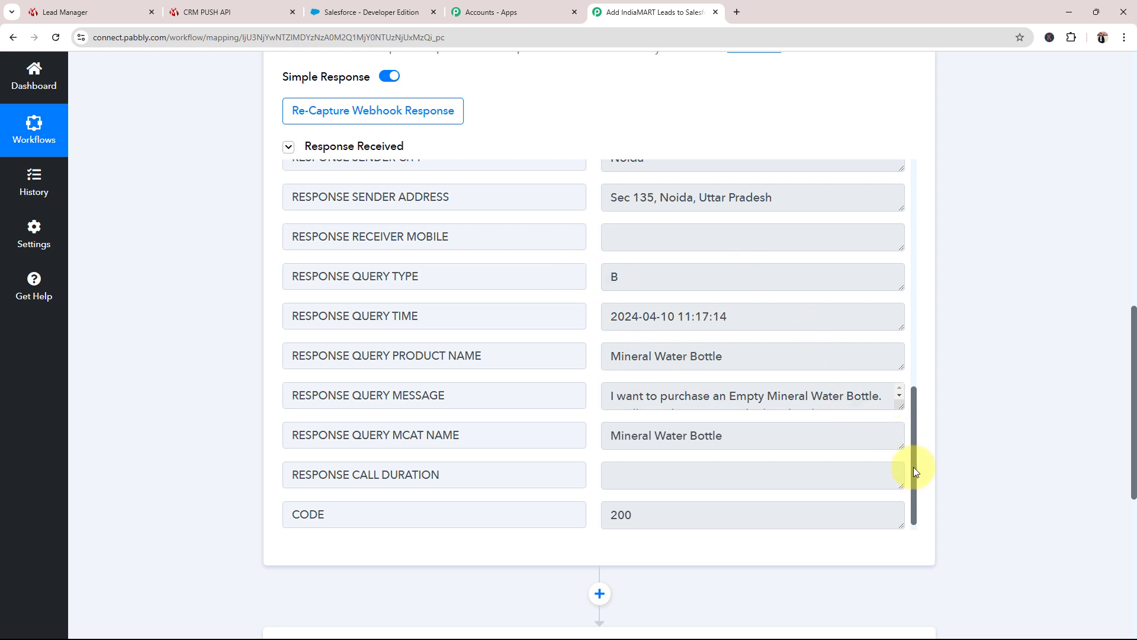
# Collapse the IndiaMART New Leads trigger step in the workflow
pyautogui.scroll(15, 904, 241)
pyautogui.scroll(2, 1134, 323)
pyautogui.scroll(10, 1134, 323)
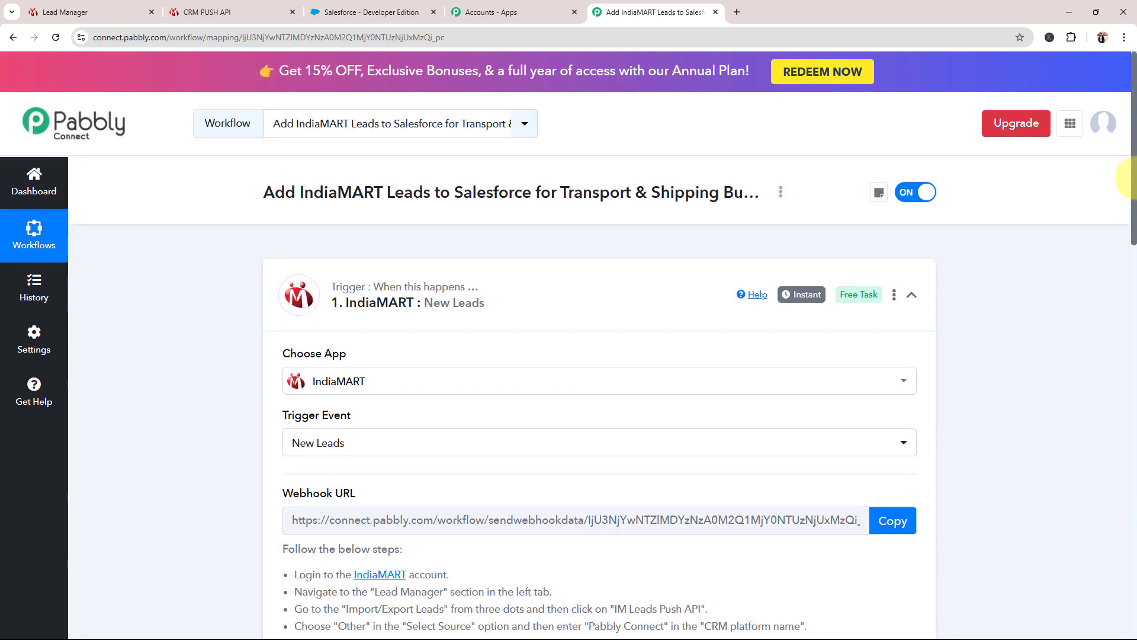
pyautogui.click(514, 307)
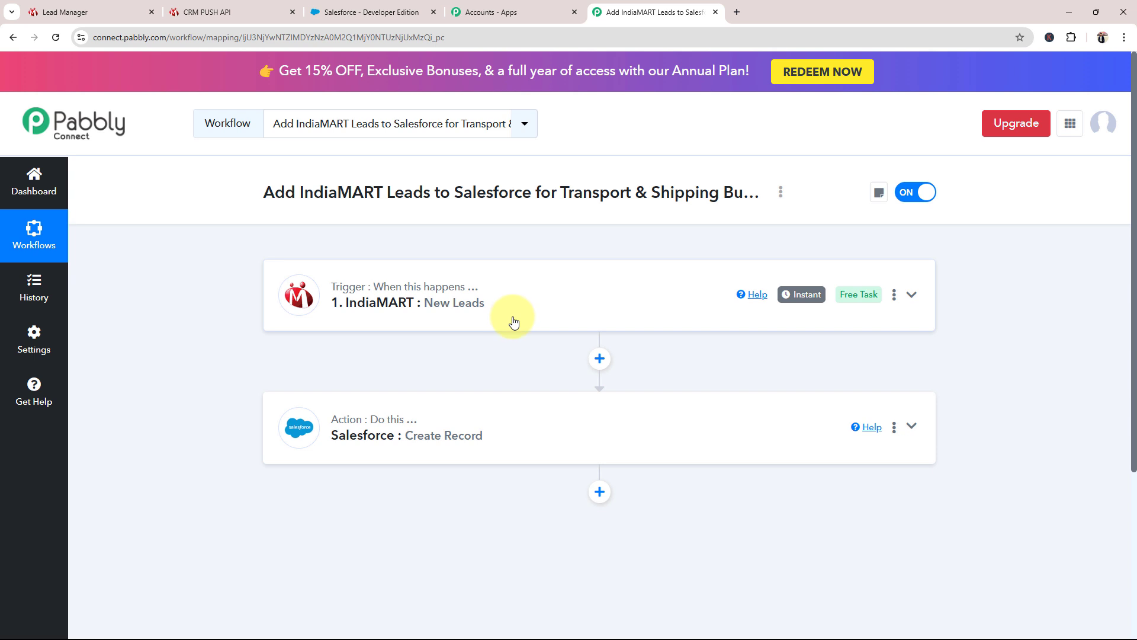
# Connect the Salesforce Create Record action through a new connection and allow Pabbly Connect access to the Salesforce account
pyautogui.click(421, 450)
pyautogui.scroll(-1, 423, 451)
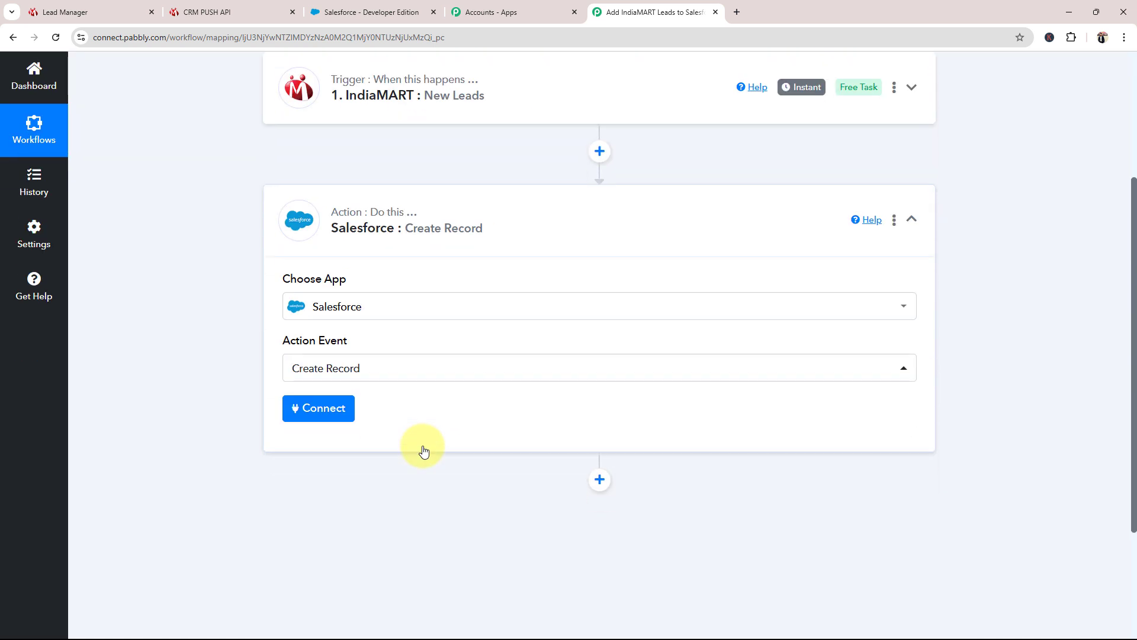
pyautogui.click(324, 409)
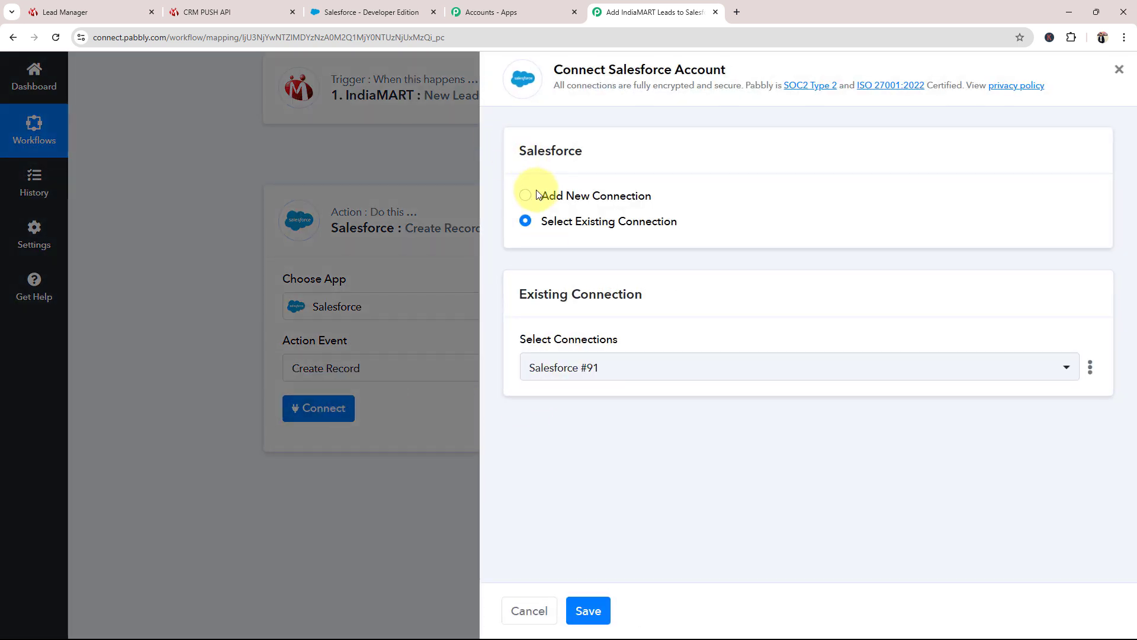
pyautogui.click(524, 197)
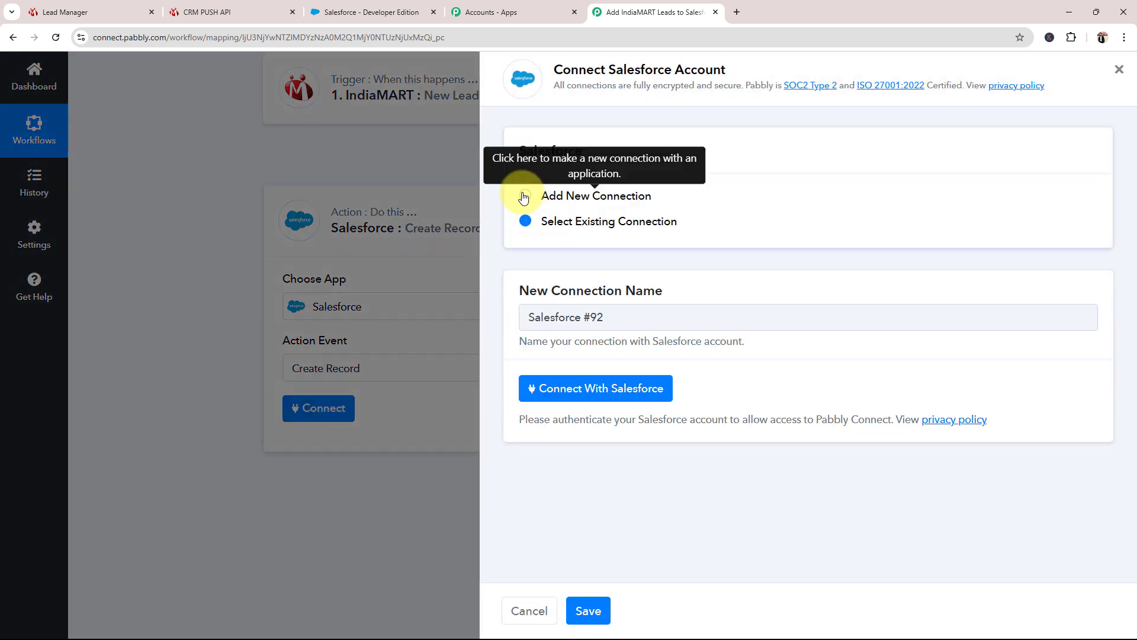
pyautogui.click(569, 394)
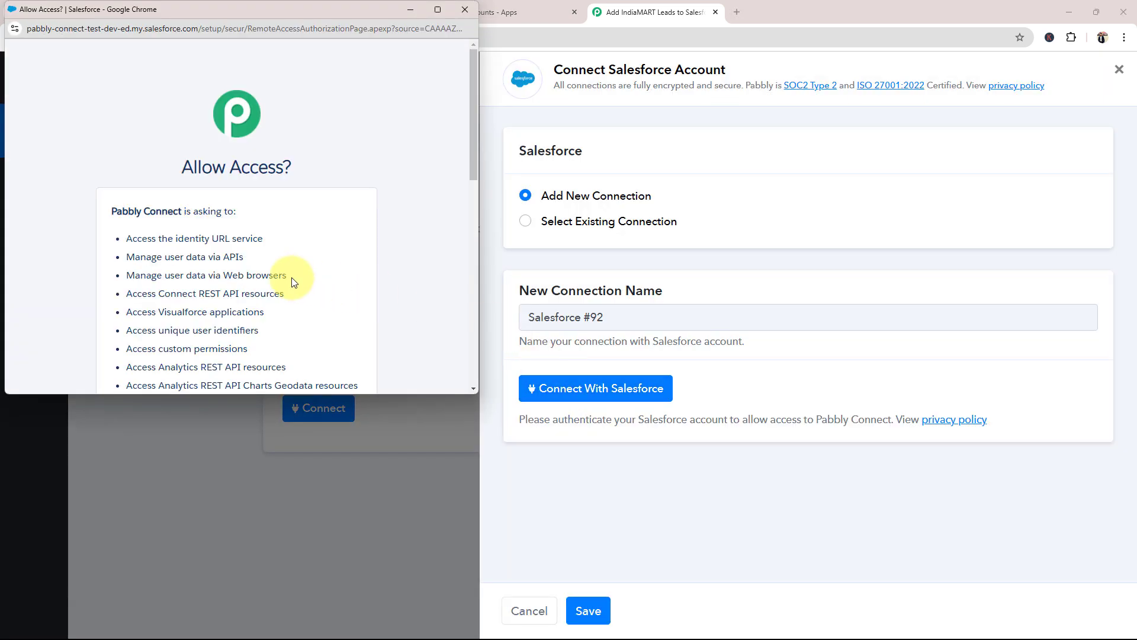
pyautogui.scroll(-8, 292, 277)
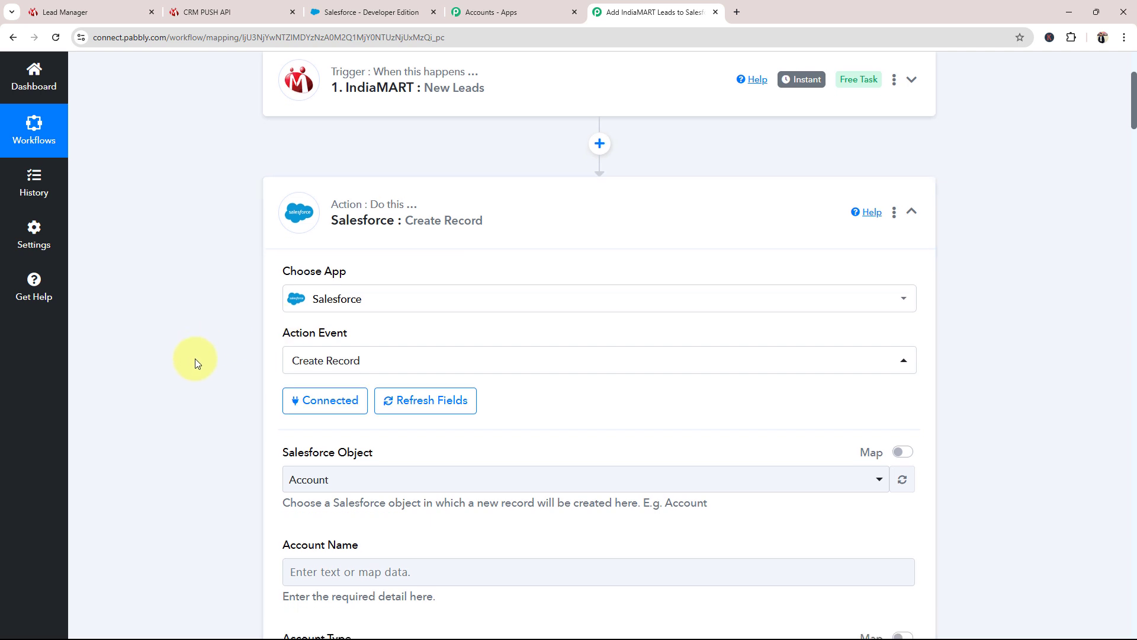
# Set the Salesforce Object for the new record to Contact
pyautogui.scroll(-1, 197, 363)
pyautogui.scroll(-2, 197, 364)
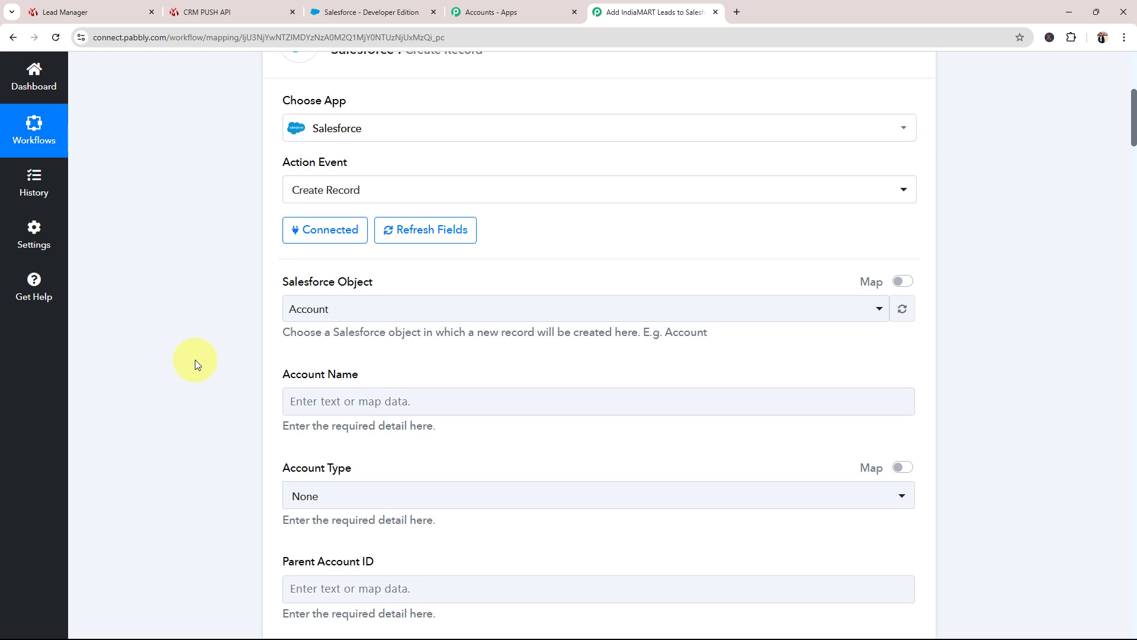
pyautogui.scroll(-1, 196, 362)
pyautogui.click(296, 254)
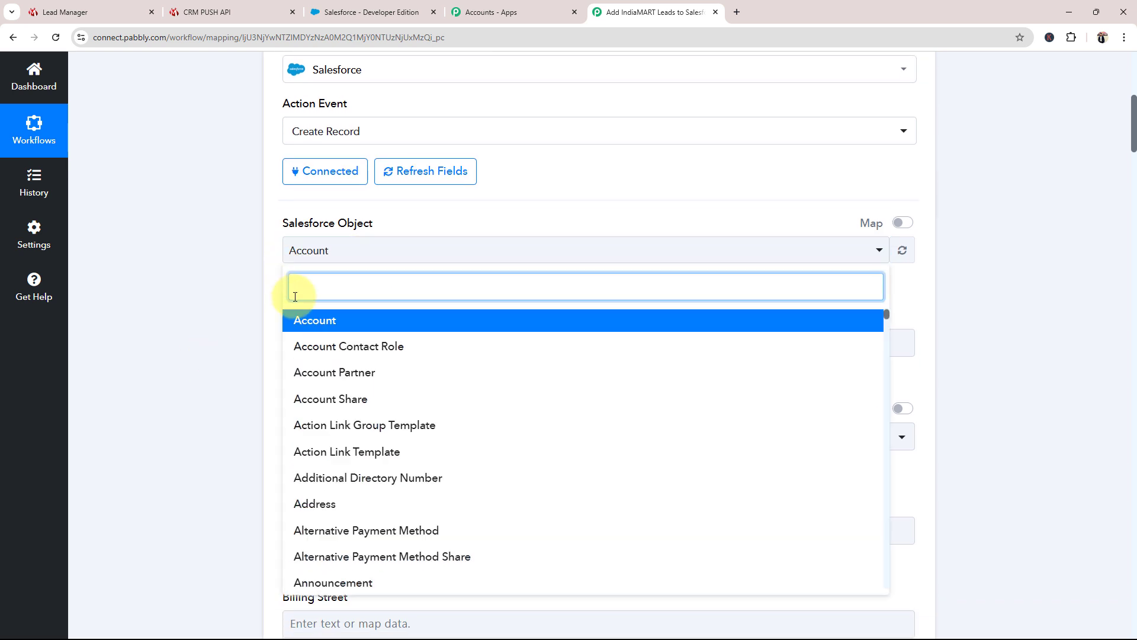
pyautogui.write('CONT')
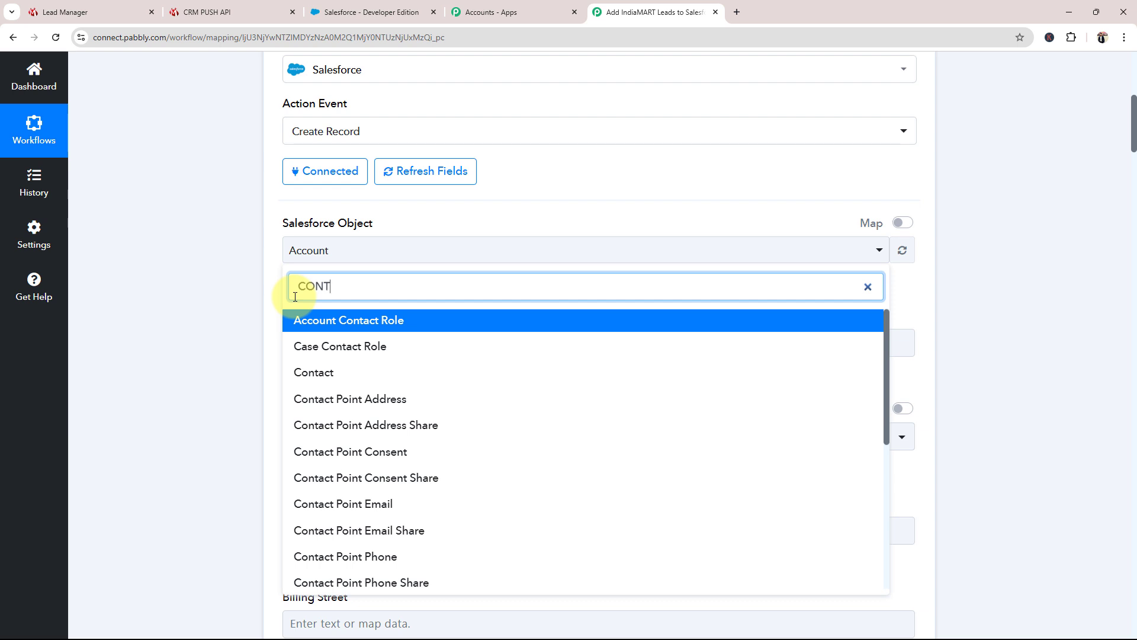
pyautogui.click(302, 372)
pyautogui.press('capslock')
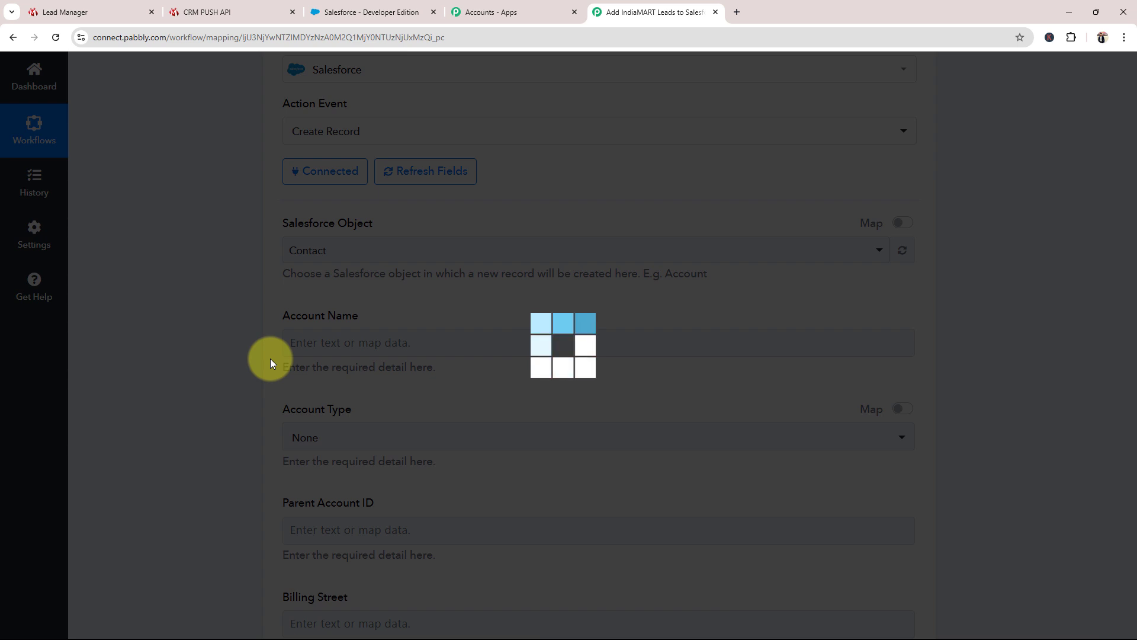
# Map the contact's First Name to the RESPONSE SENDER NAME value from the IndiaMART New Leads trigger
pyautogui.scroll(-3, 165, 300)
pyautogui.scroll(1, 166, 286)
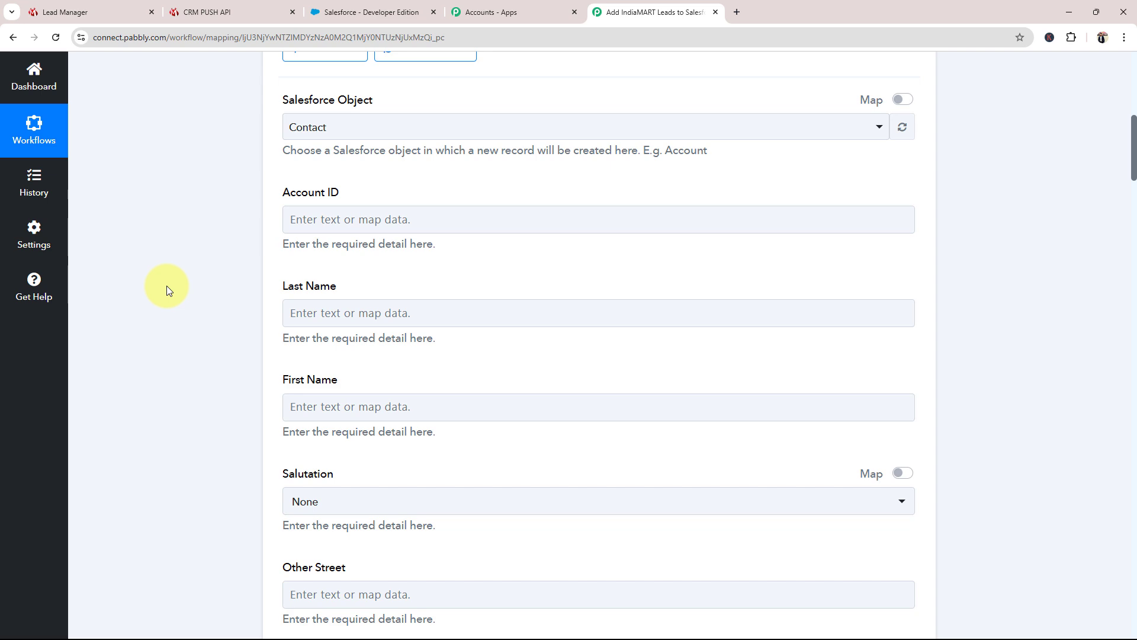
pyautogui.scroll(9, 167, 289)
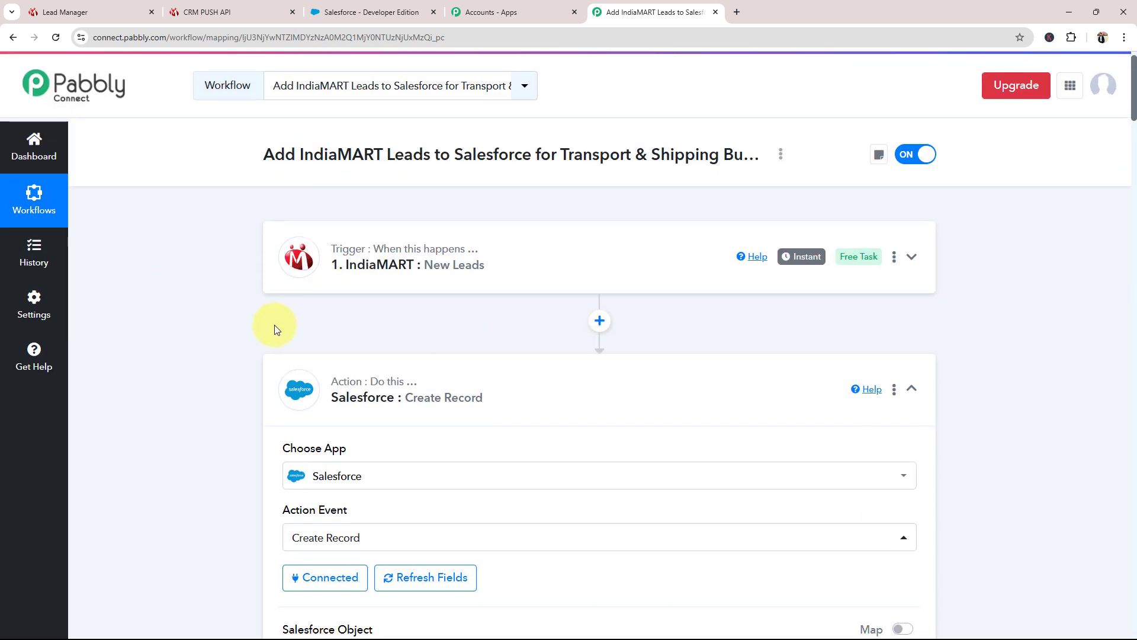
pyautogui.scroll(-10, 246, 325)
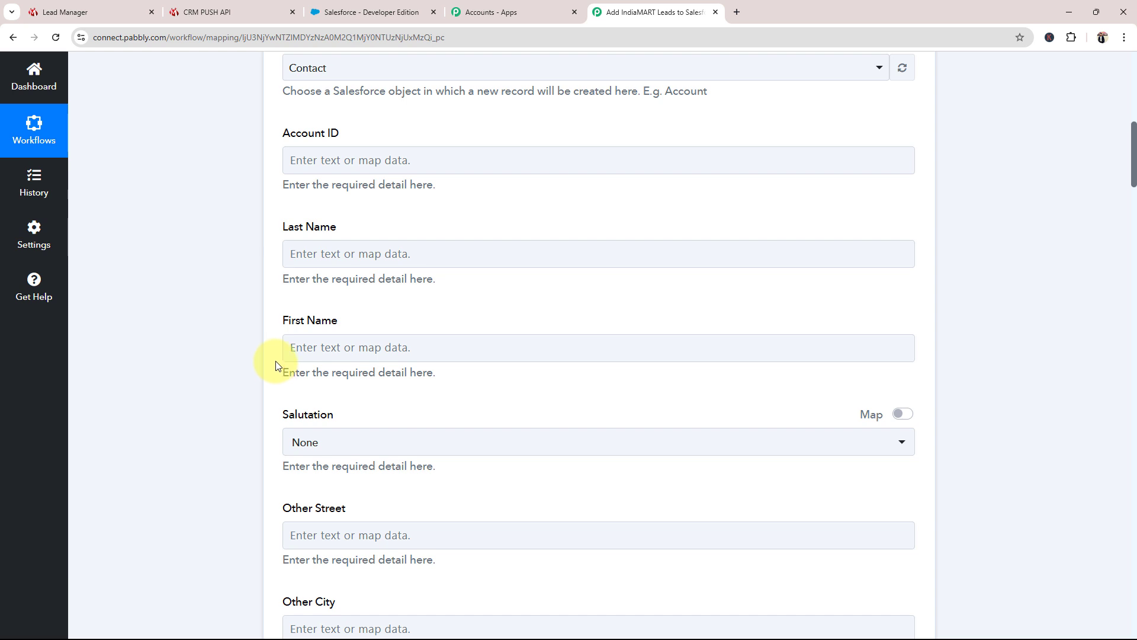
pyautogui.click(335, 349)
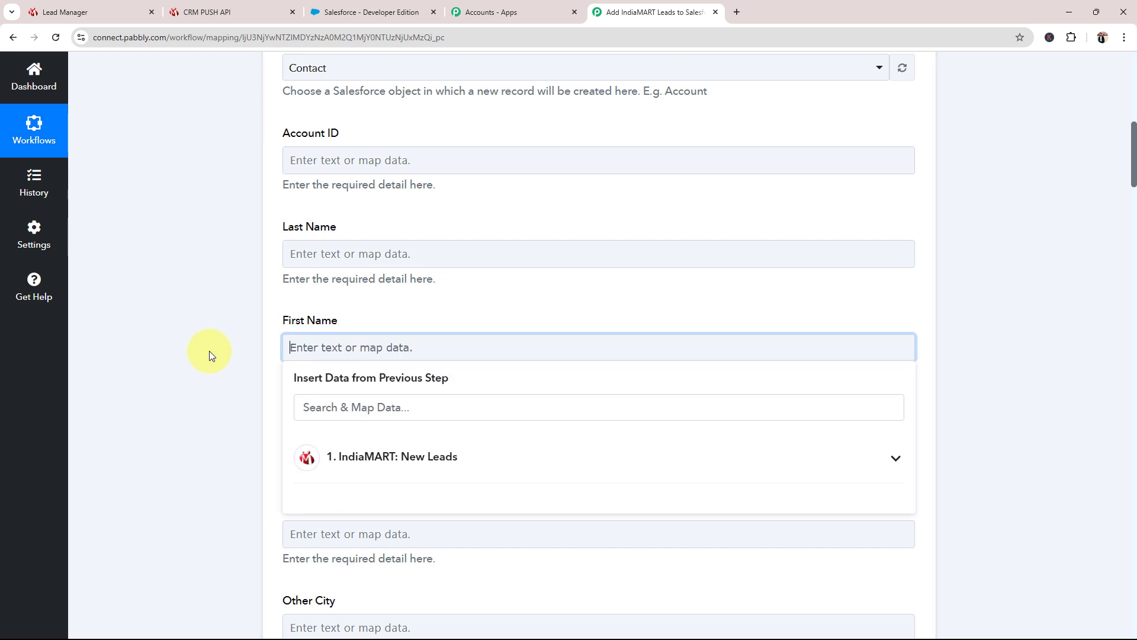
pyautogui.scroll(-1, 208, 351)
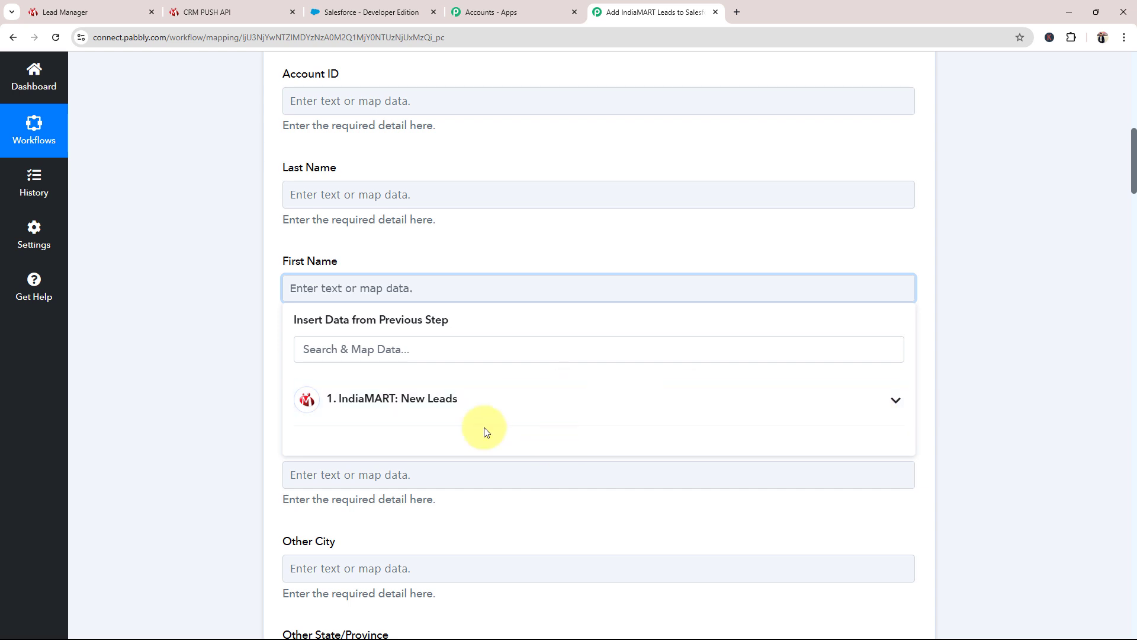
pyautogui.click(356, 348)
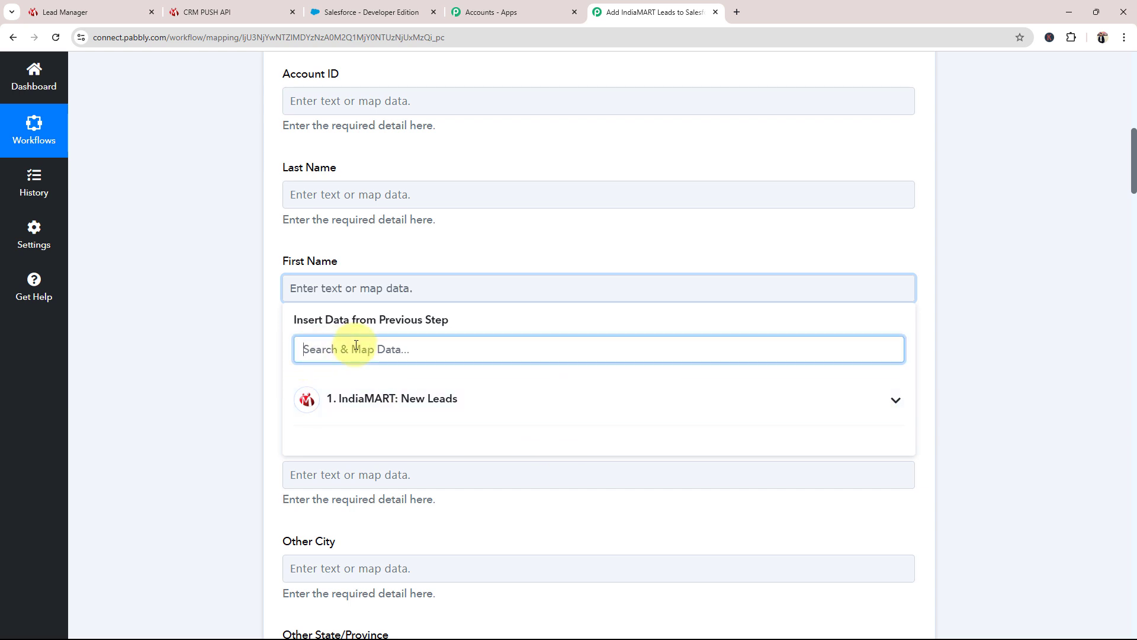
pyautogui.write('name')
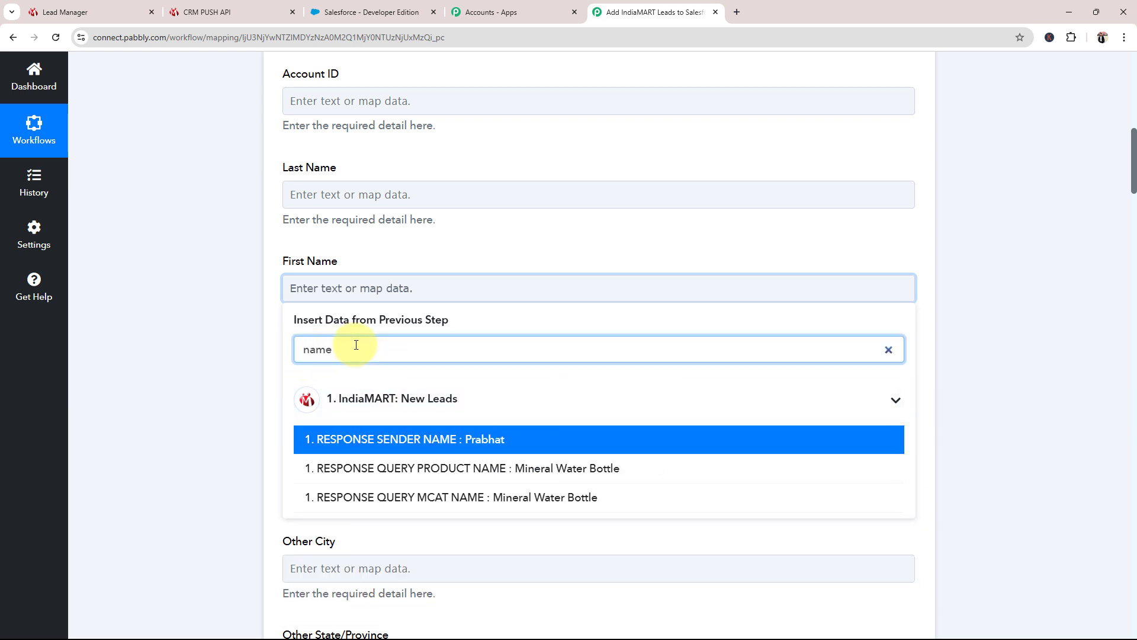
pyautogui.click(409, 439)
pyautogui.click(245, 333)
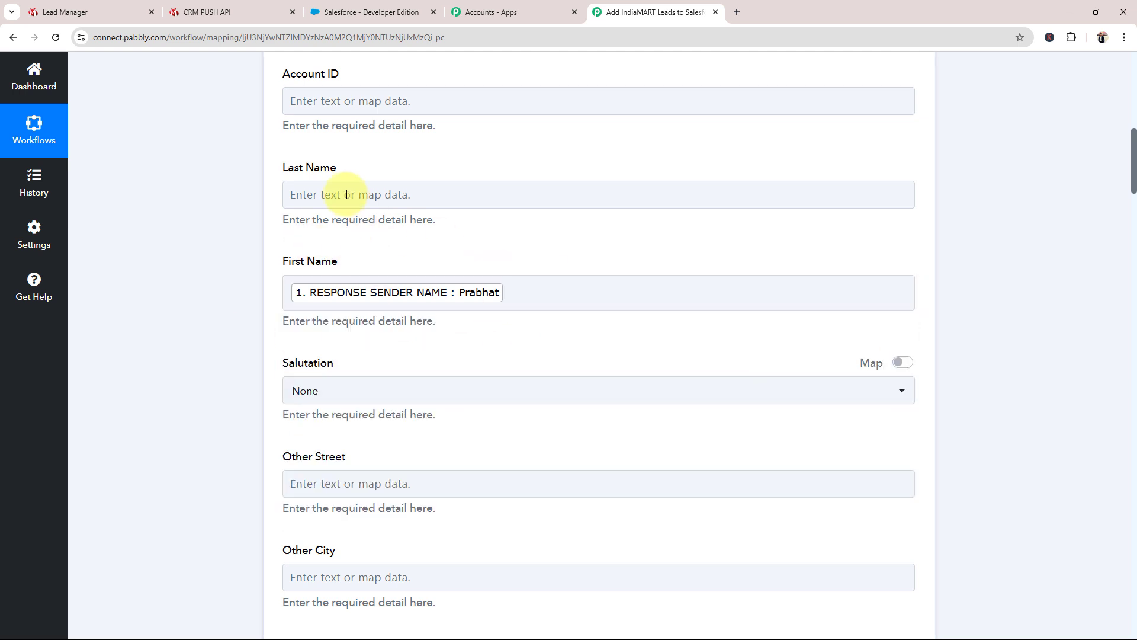
# Map the contact's Last Name to the IndiaMART RESPONSE SENDER NAME value
pyautogui.click(419, 192)
pyautogui.click(331, 264)
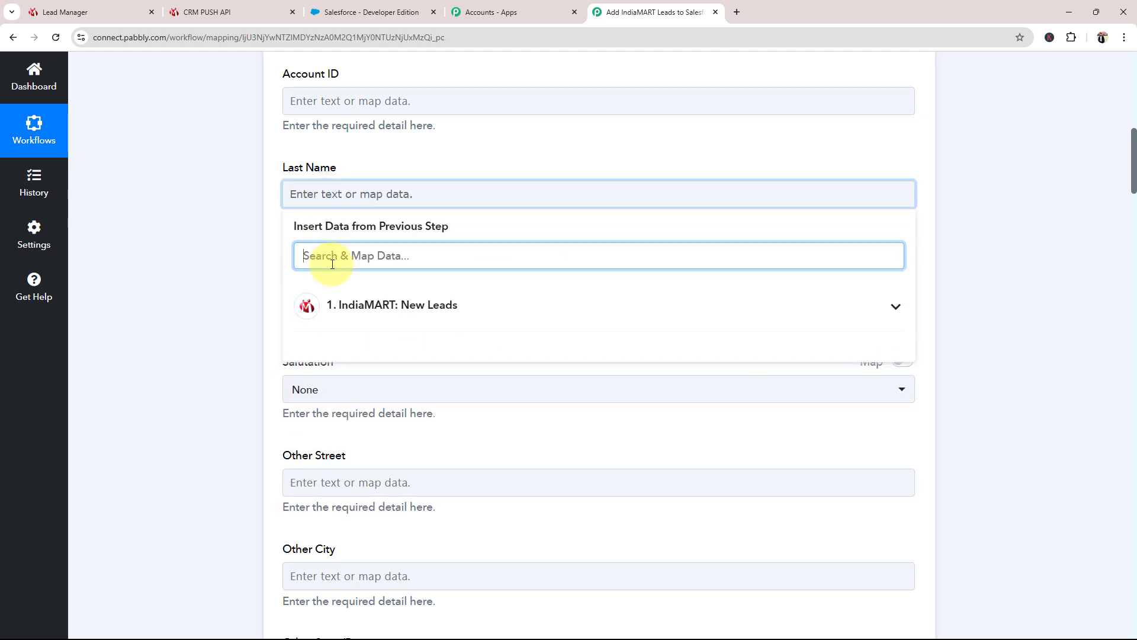
pyautogui.write('name')
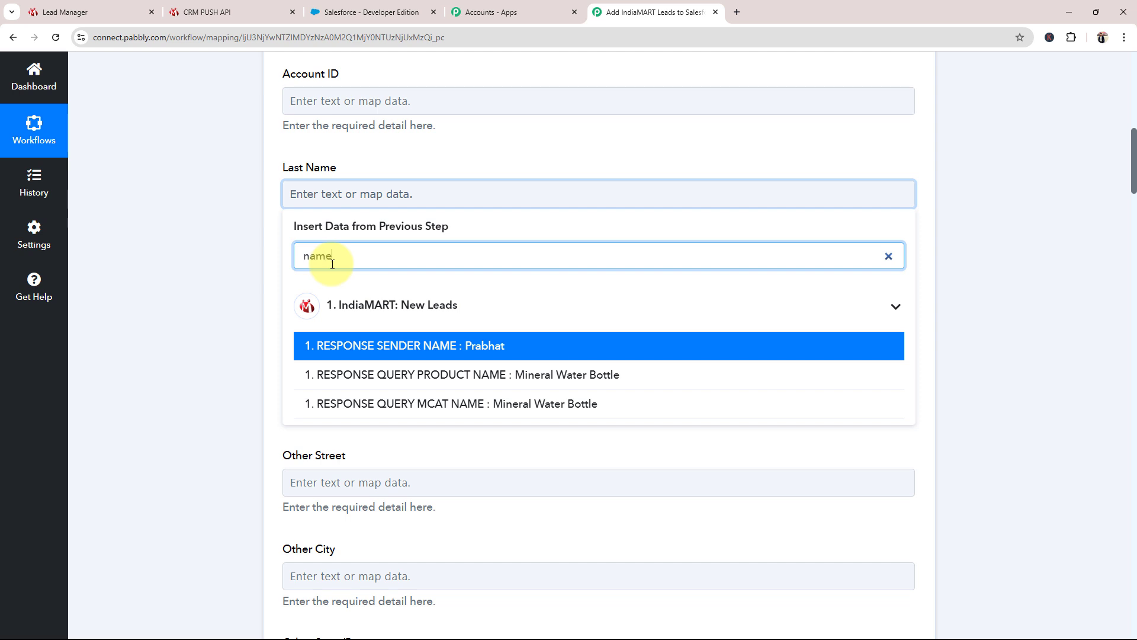
pyautogui.click(304, 343)
pyautogui.click(215, 283)
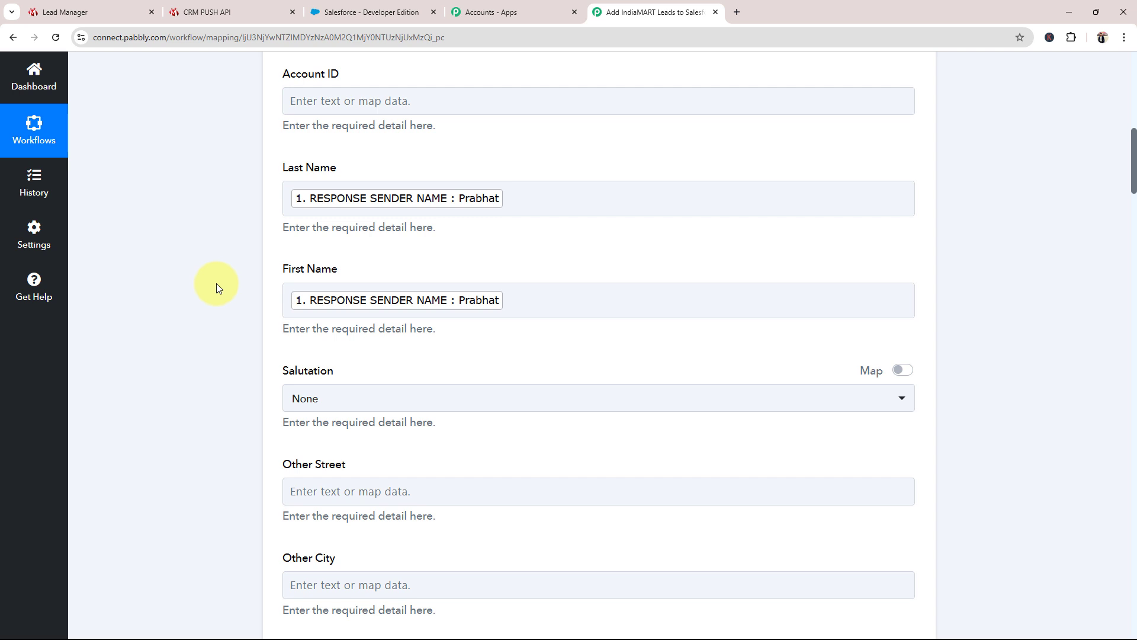
# Map the Other Street field to the IndiaMART RESPONSE SENDER ADDRESS value
pyautogui.scroll(-5, 215, 283)
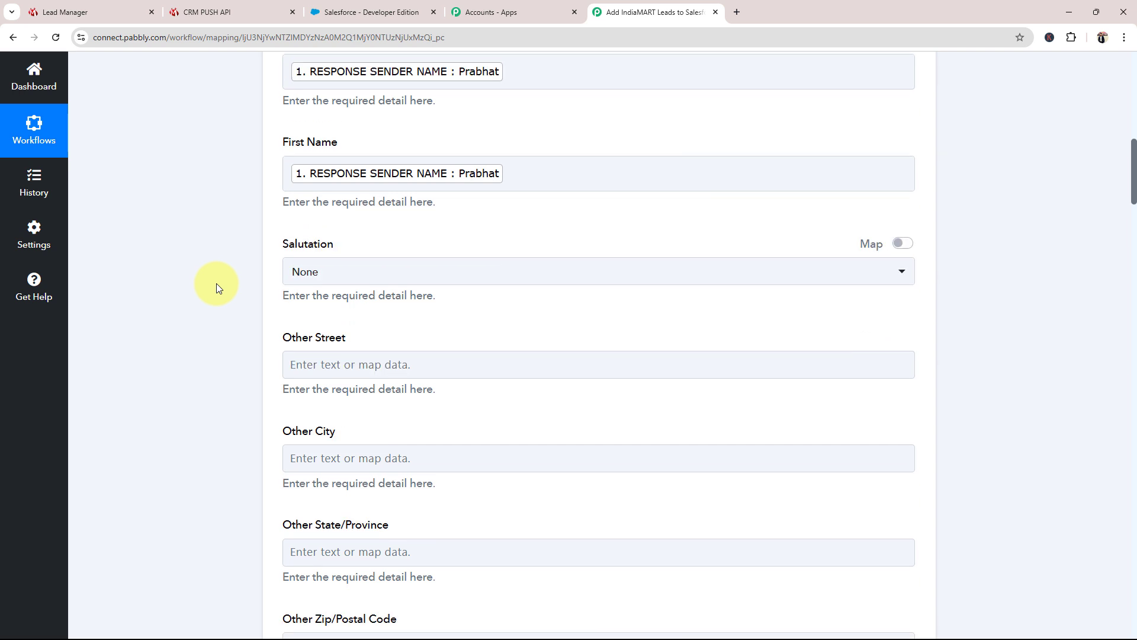
pyautogui.click(330, 194)
pyautogui.click(336, 256)
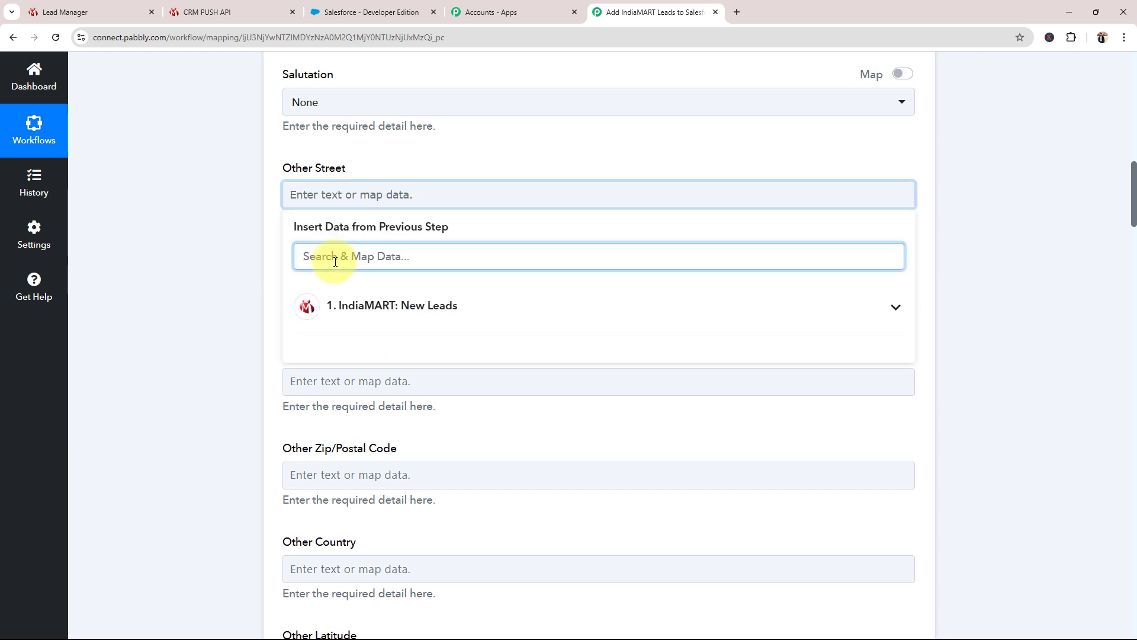
pyautogui.write('add')
pyautogui.click(398, 354)
pyautogui.click(254, 319)
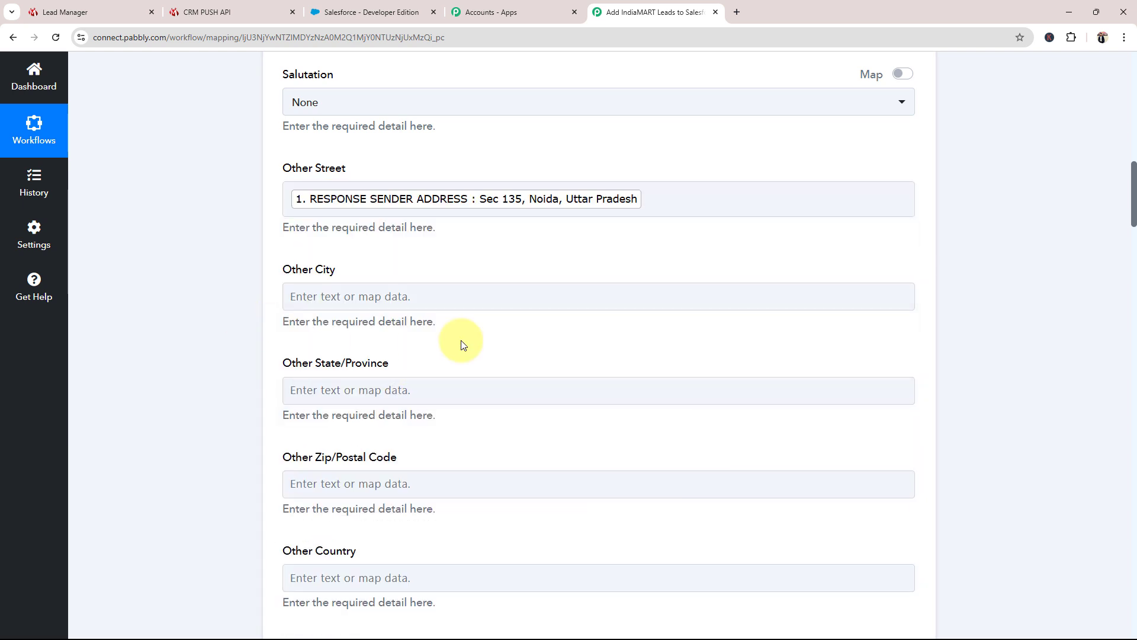
# Map the Other City field to the IndiaMART RESPONSE SENDER CITY value
pyautogui.scroll(-2, 254, 225)
pyautogui.click(330, 177)
pyautogui.click(333, 243)
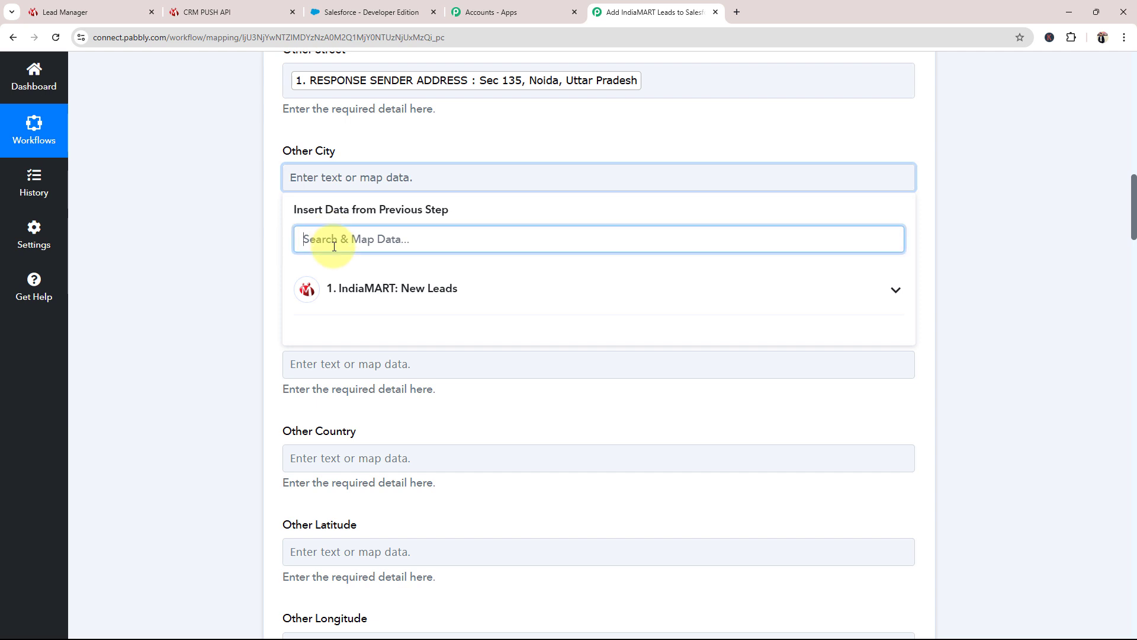
pyautogui.write('city')
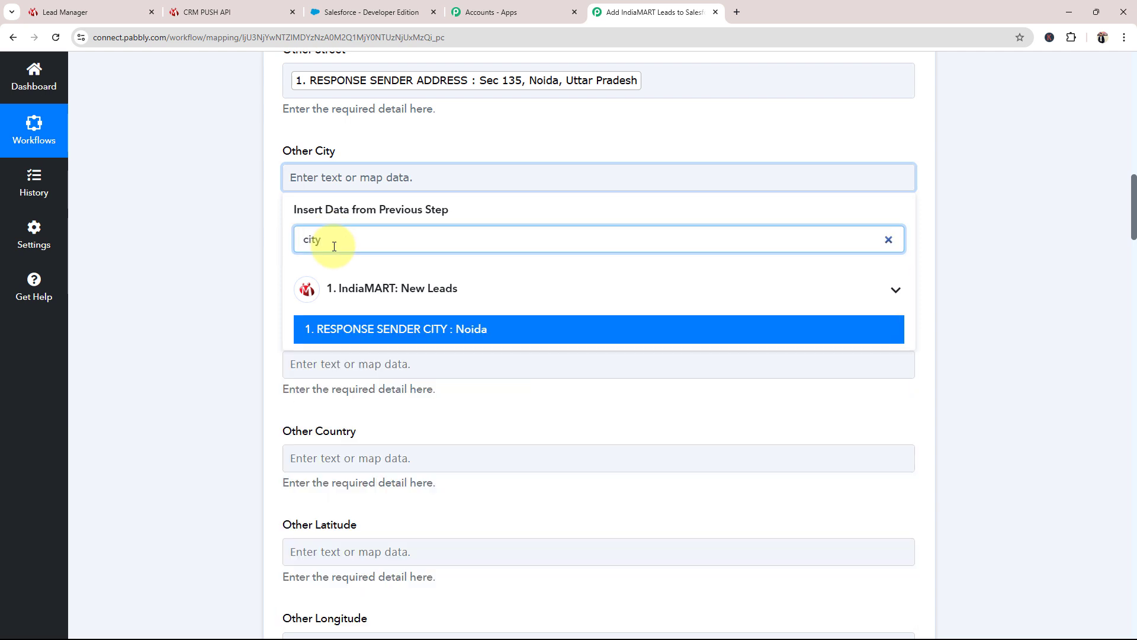
pyautogui.click(373, 329)
# Map the Other State/Province field to the IndiaMART RESPONSE SENDER STATE value
pyautogui.scroll(-2, 396, 112)
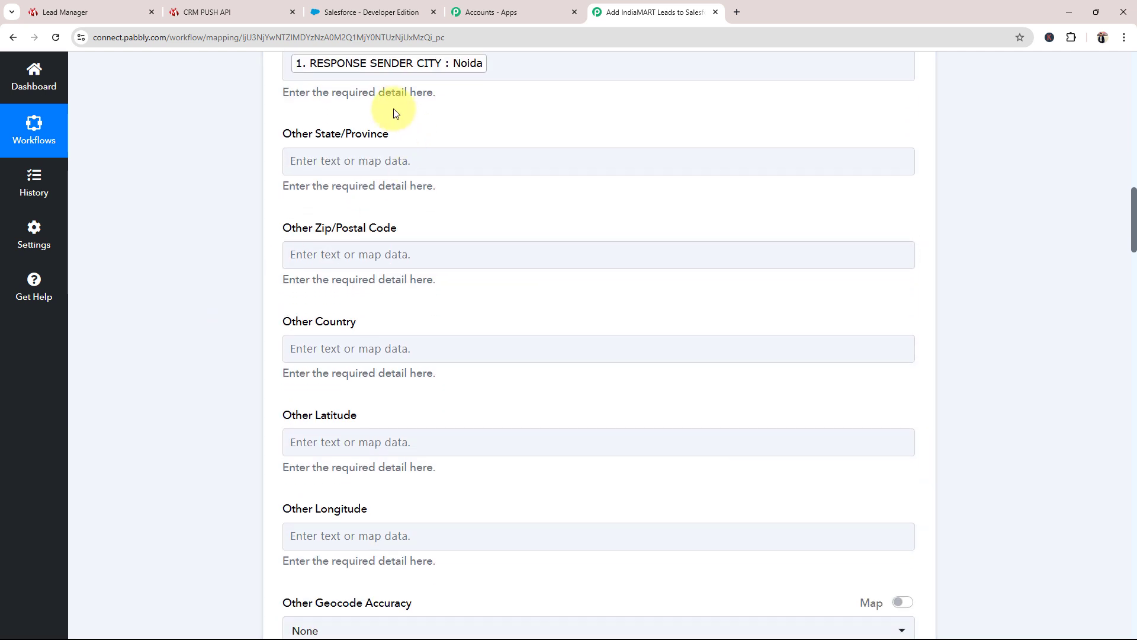
pyautogui.click(350, 160)
pyautogui.click(333, 235)
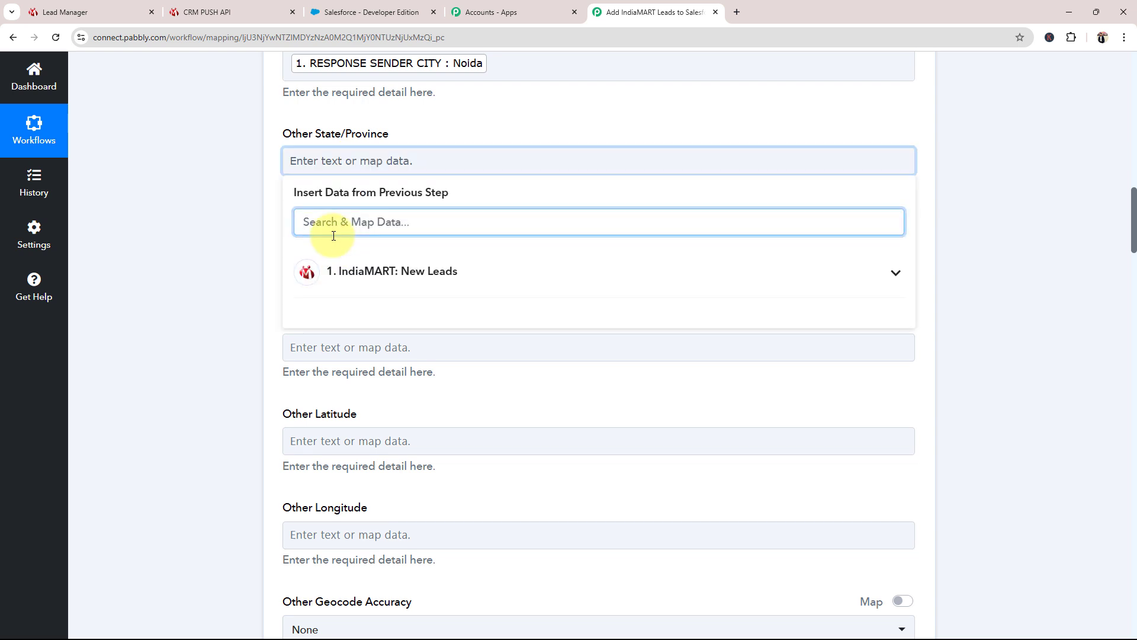
pyautogui.write('stat')
pyautogui.click(397, 341)
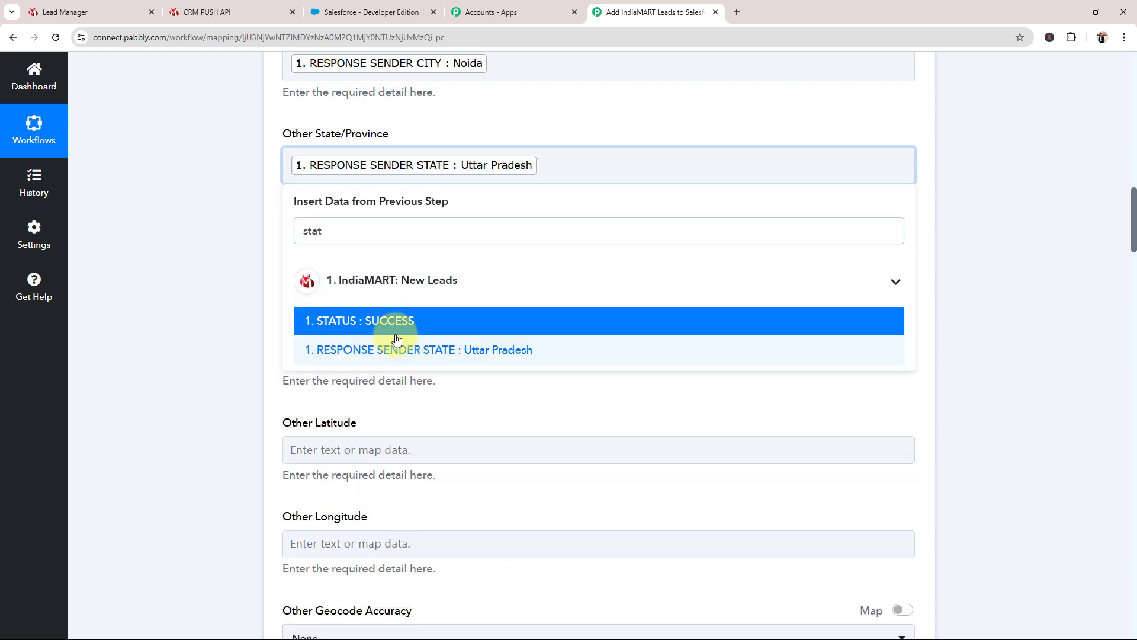
pyautogui.click(195, 261)
# Map the Other Zip/Postal Code field to the IndiaMART RESPONSE SENDER PINCODE value
pyautogui.click(332, 262)
pyautogui.click(334, 319)
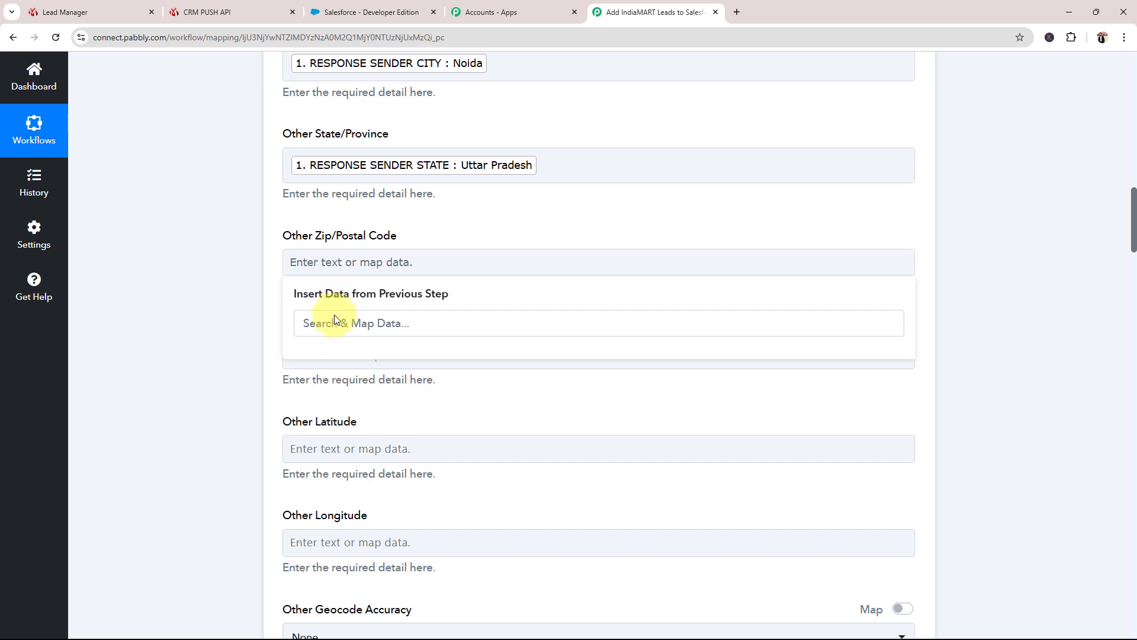
pyautogui.click(334, 320)
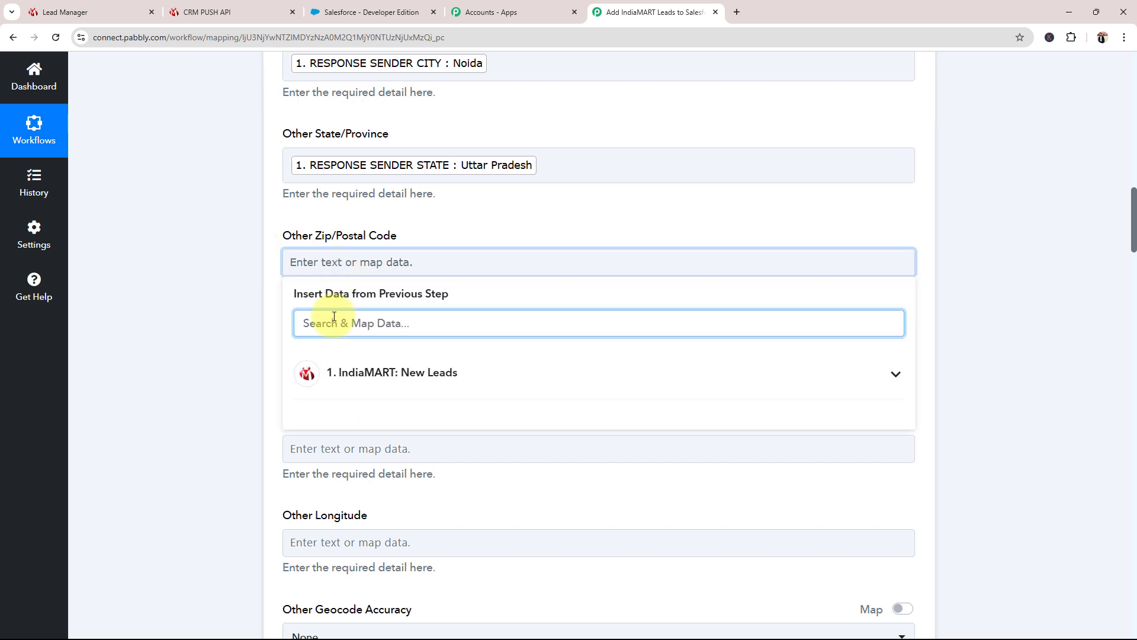
pyautogui.write('pin co')
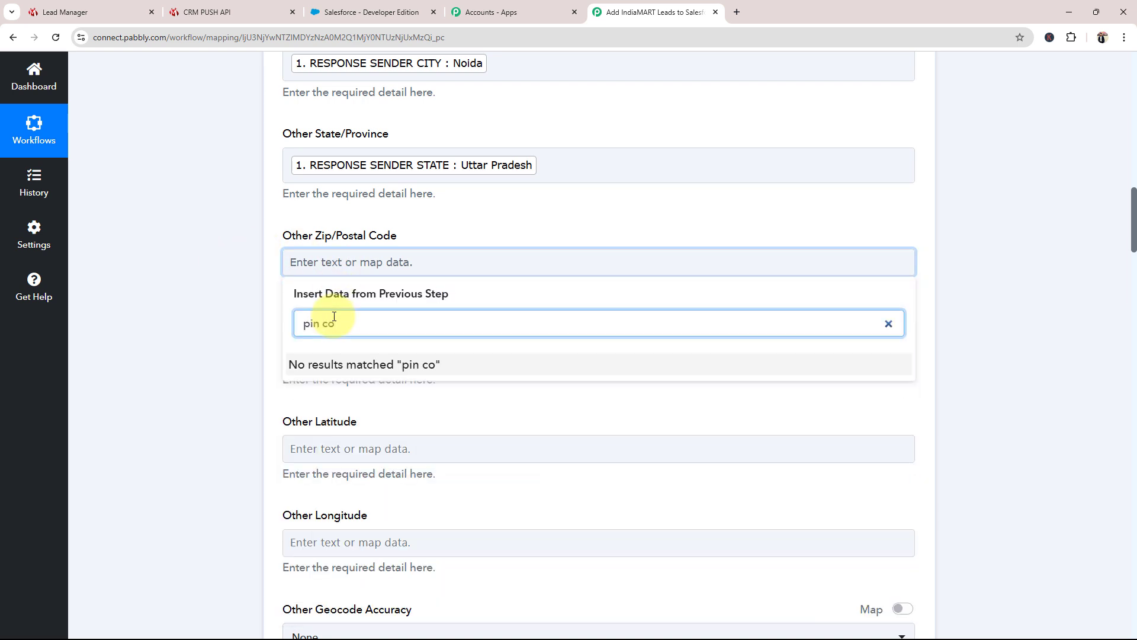
pyautogui.press('BackSpace')
pyautogui.press('BackSpace')
pyautogui.press('BackSpace')
pyautogui.click(362, 422)
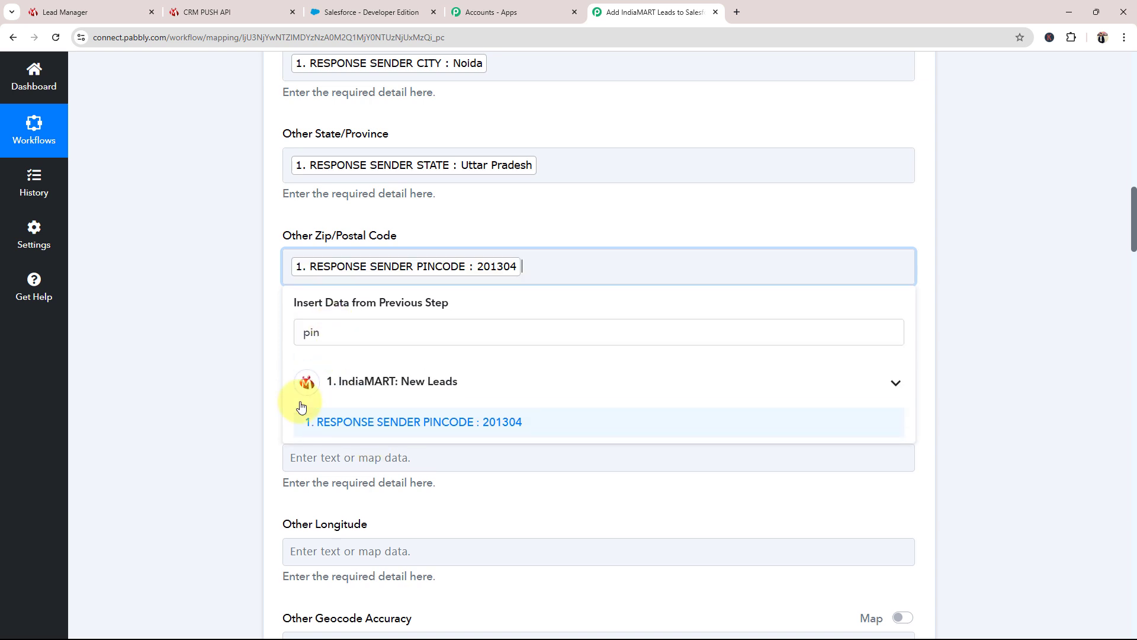
pyautogui.click(174, 372)
# Map the Business Phone field to the IndiaMART RESPONSE SENDER PHONE value
pyautogui.scroll(-3, 160, 364)
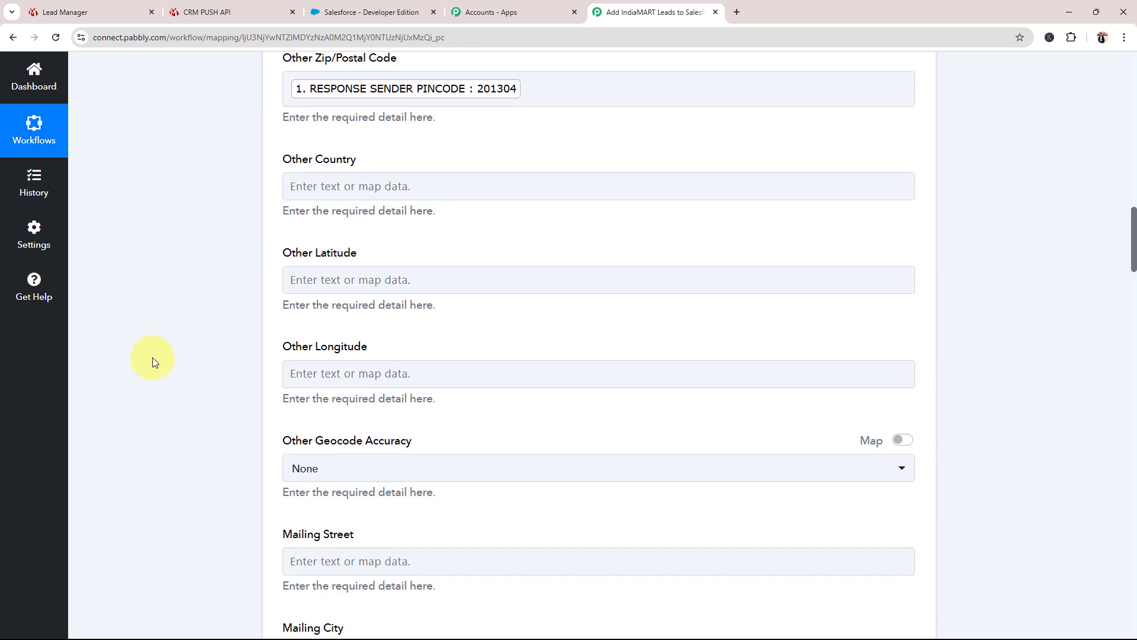
pyautogui.scroll(-3, 151, 356)
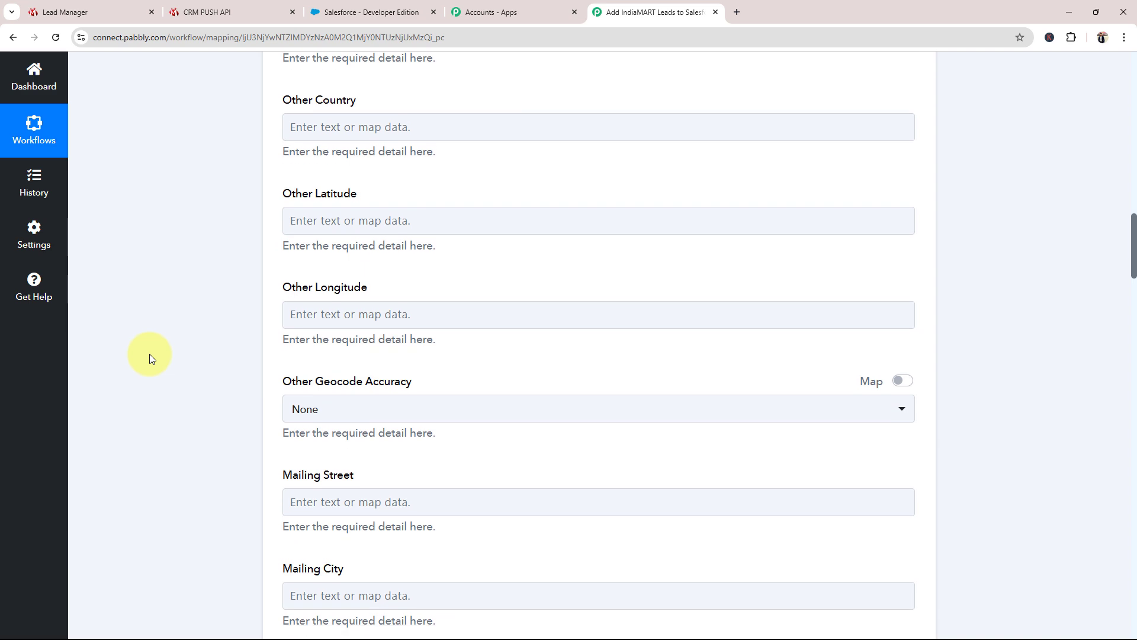
pyautogui.scroll(-10, 150, 356)
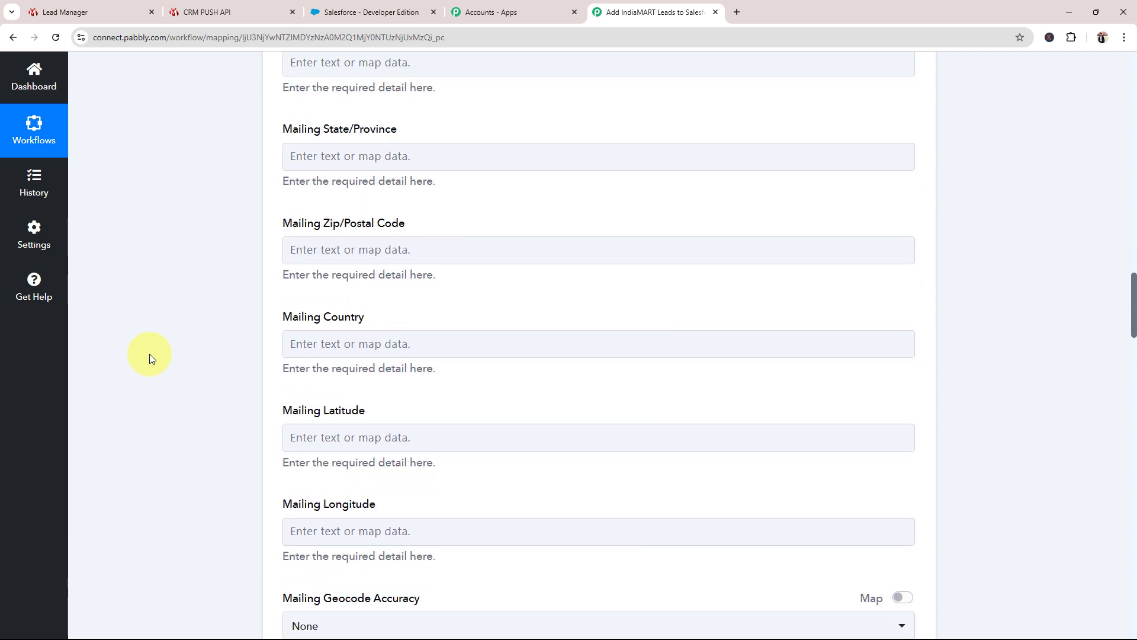
pyautogui.scroll(-5, 150, 358)
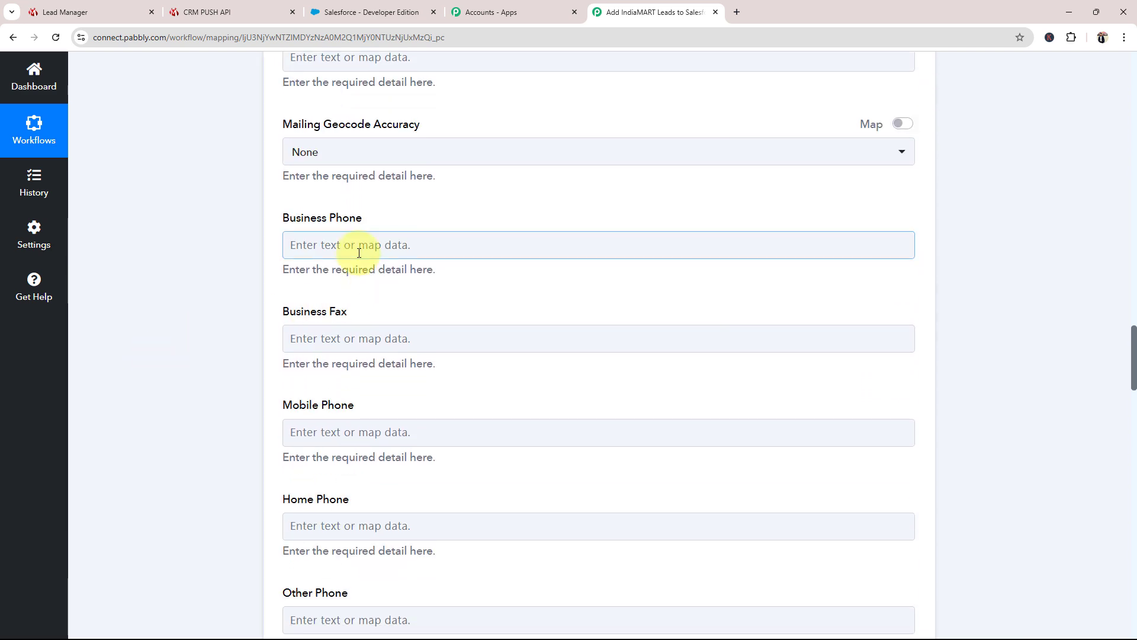
pyautogui.click(364, 246)
pyautogui.click(330, 313)
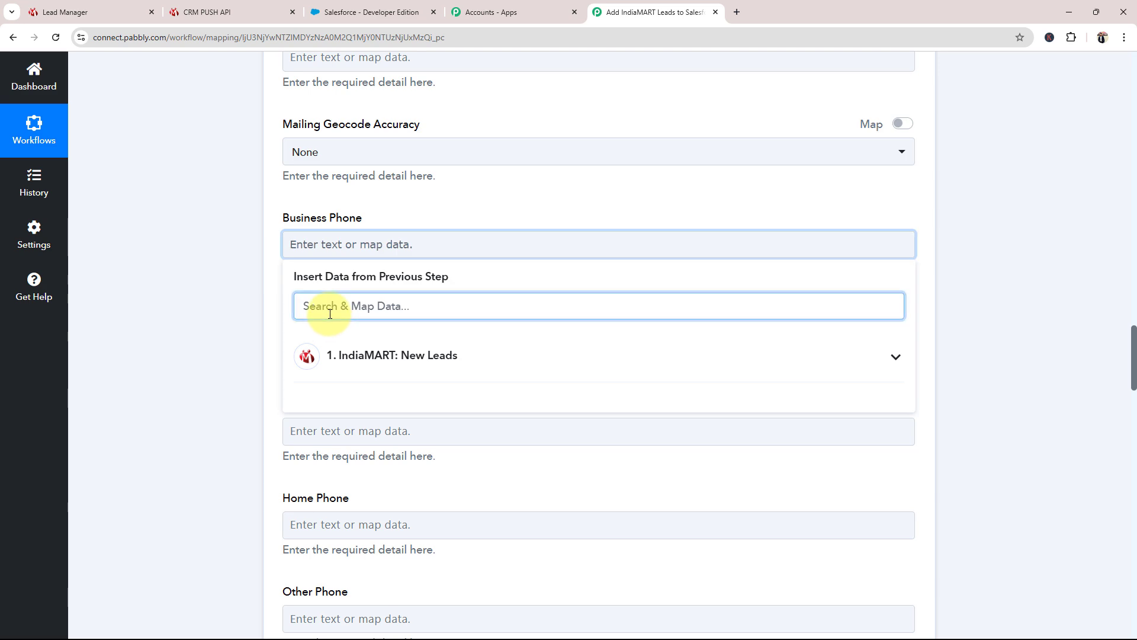
pyautogui.write('pho')
pyautogui.click(303, 425)
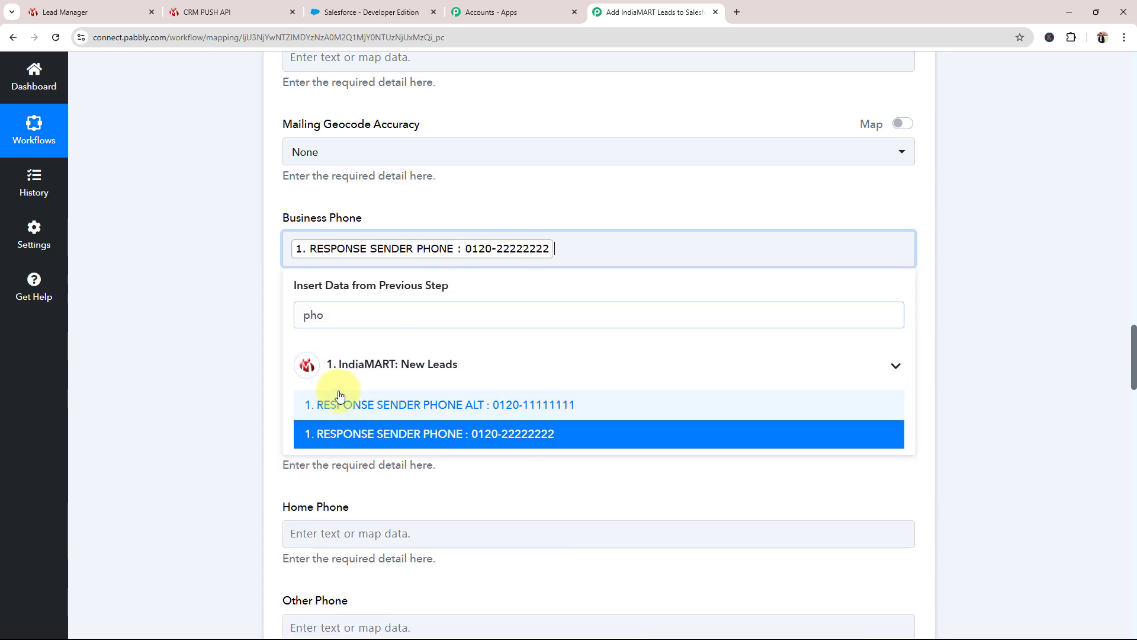
pyautogui.click(148, 293)
# Map the Mobile Phone field to the IndiaMART RESPONSE SENDER MOBILE value
pyautogui.scroll(-3, 148, 292)
pyautogui.scroll(-1, 148, 293)
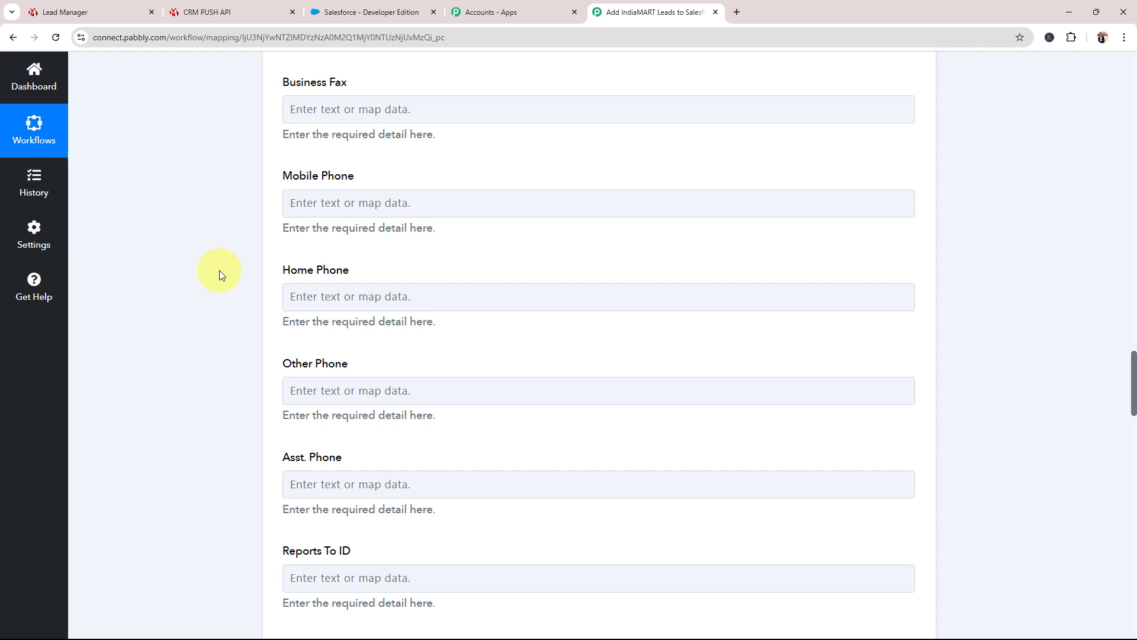
pyautogui.click(330, 201)
pyautogui.click(338, 273)
pyautogui.write('mob')
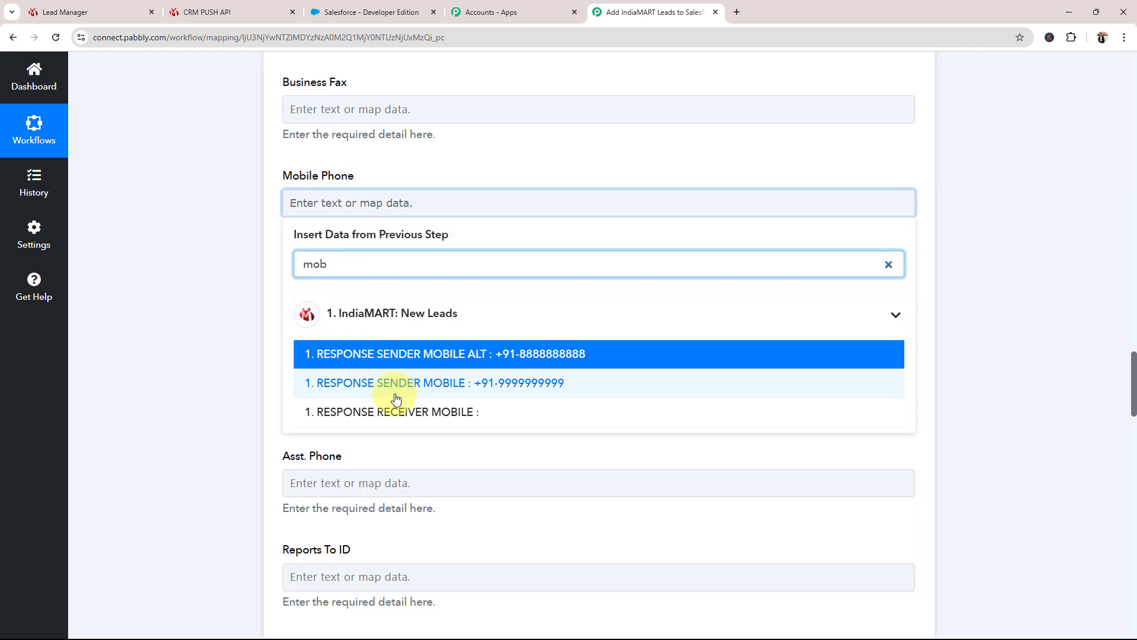
pyautogui.click(396, 392)
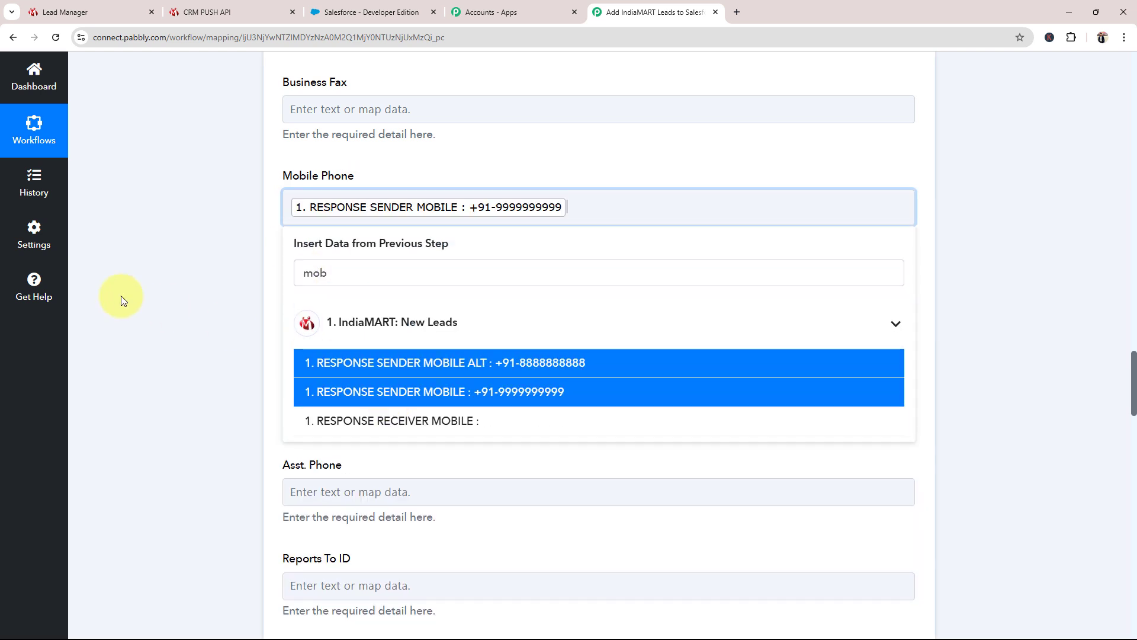
pyautogui.click(120, 297)
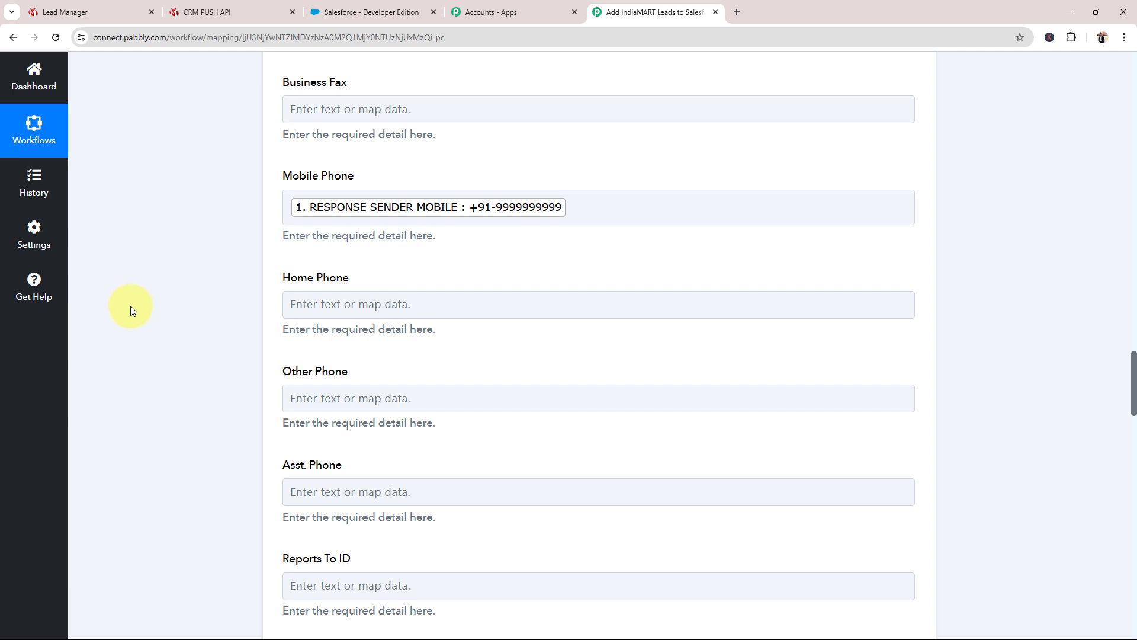
# Map the Email field to the IndiaMART RESPONSE SENDER EMAIL value
pyautogui.scroll(-10, 130, 320)
pyautogui.scroll(1, 265, 167)
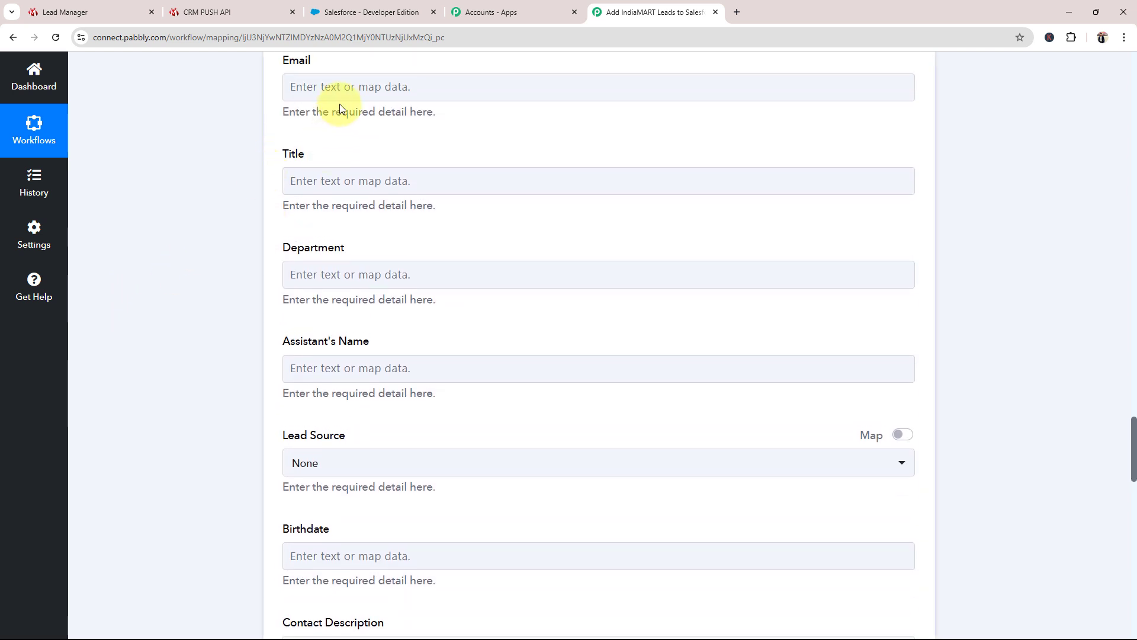
pyautogui.click(335, 89)
pyautogui.click(323, 148)
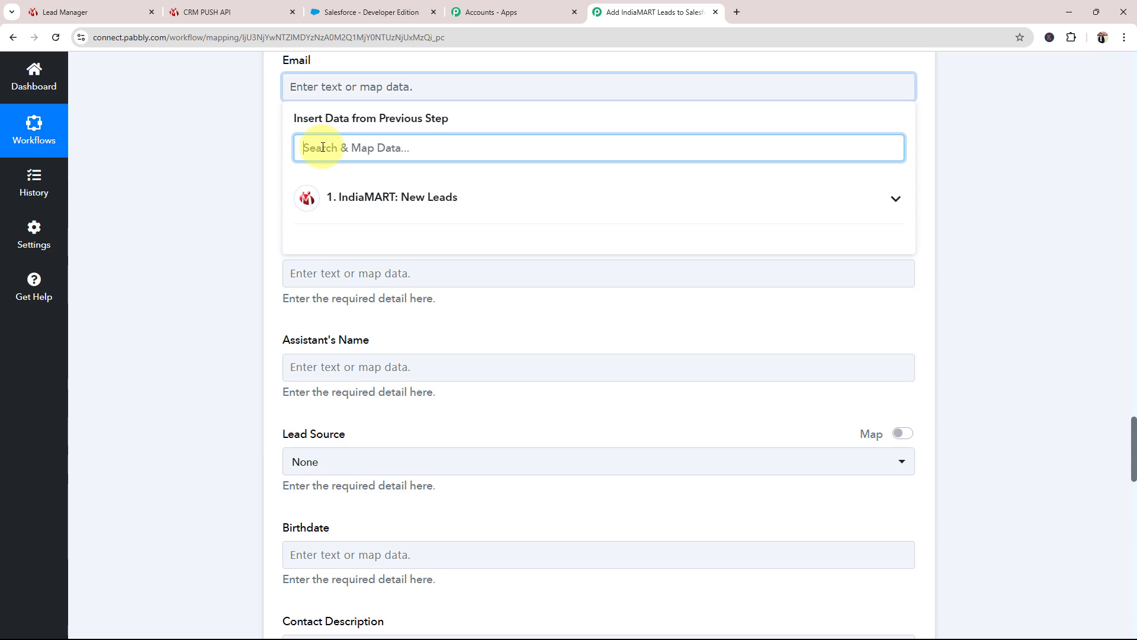
pyautogui.write('@')
pyautogui.click(444, 277)
pyautogui.click(230, 269)
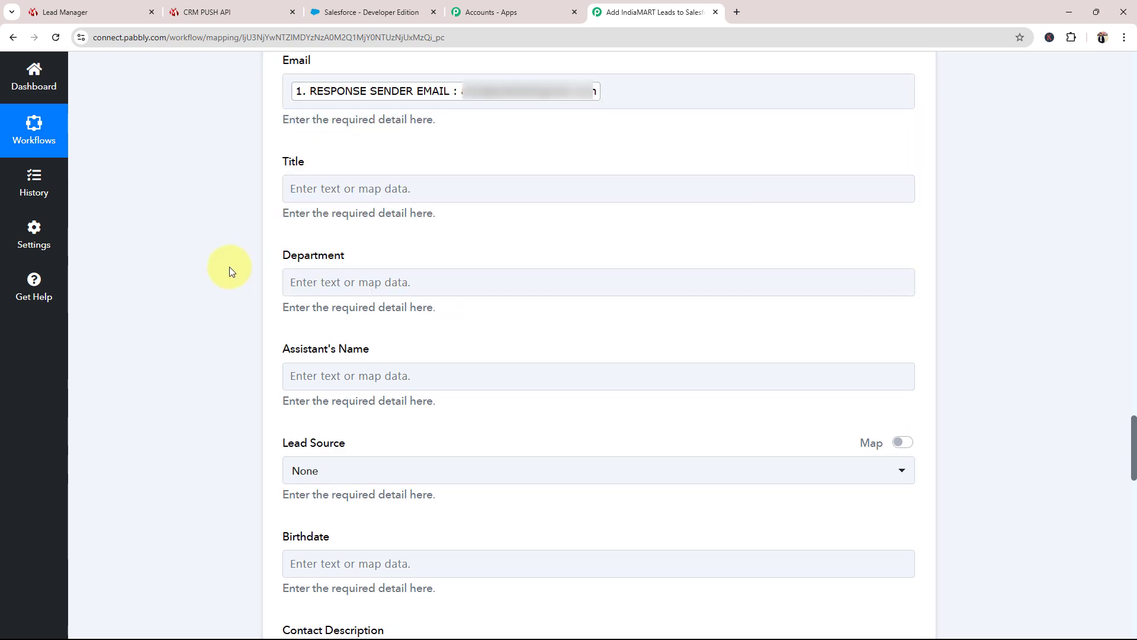
pyautogui.scroll(-9, 229, 272)
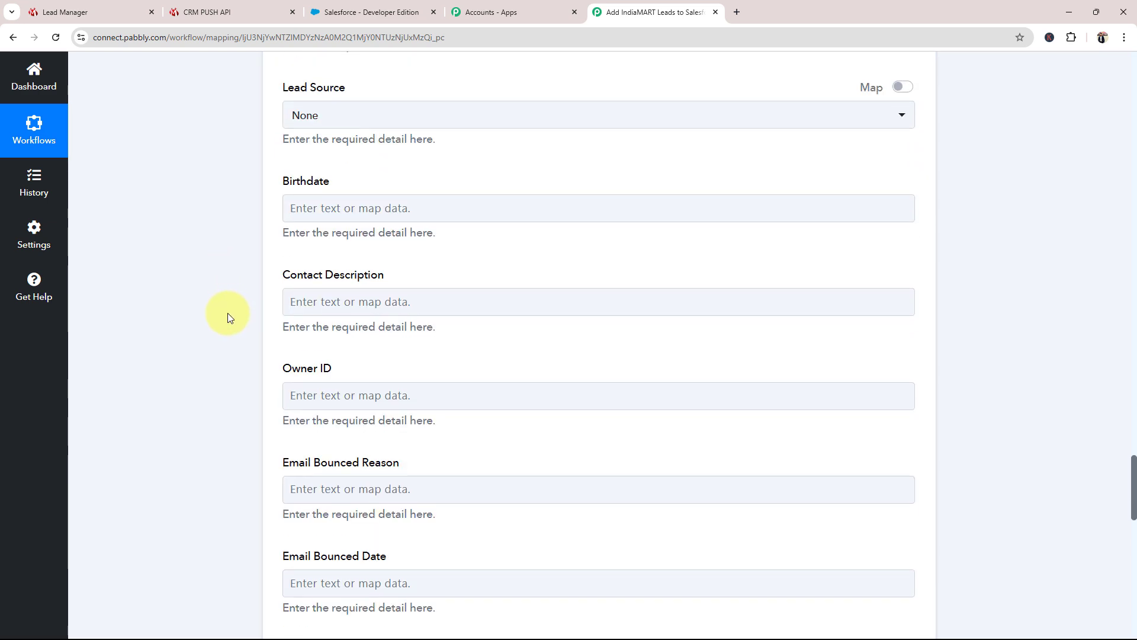
pyautogui.scroll(-10, 229, 319)
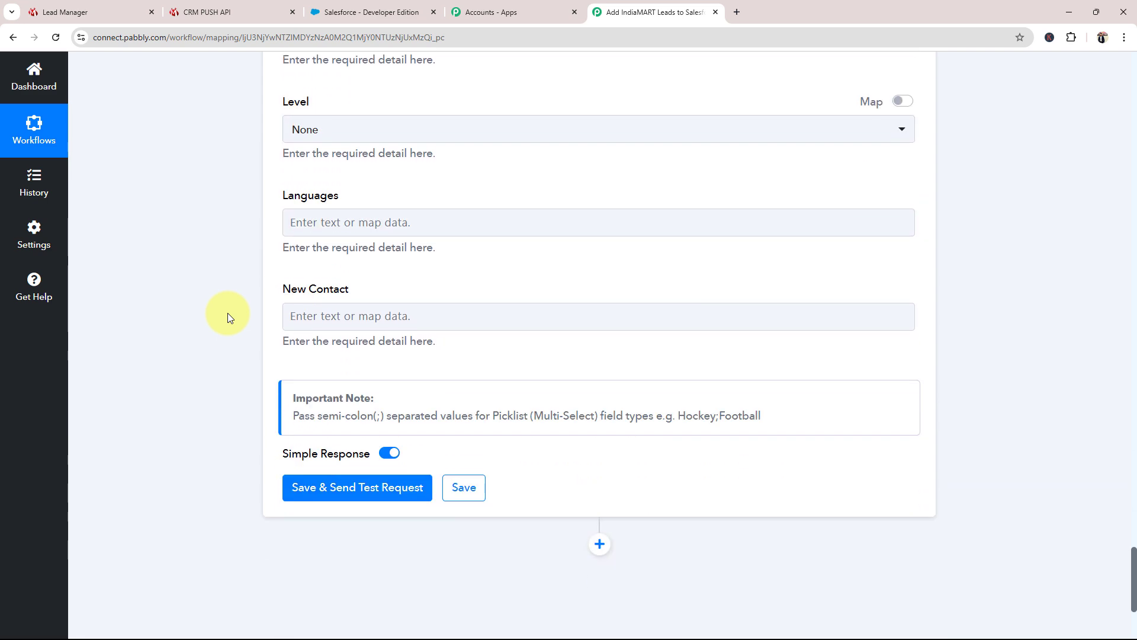
pyautogui.scroll(7, 227, 313)
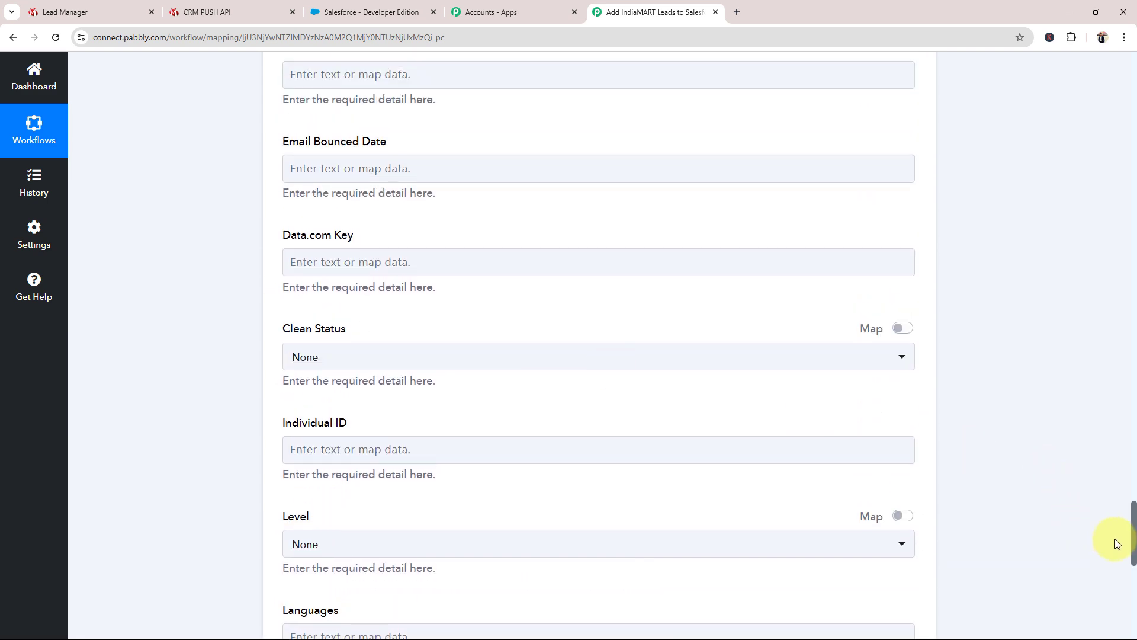
pyautogui.moveTo(1133, 535); pyautogui.dragTo(1132, 183)
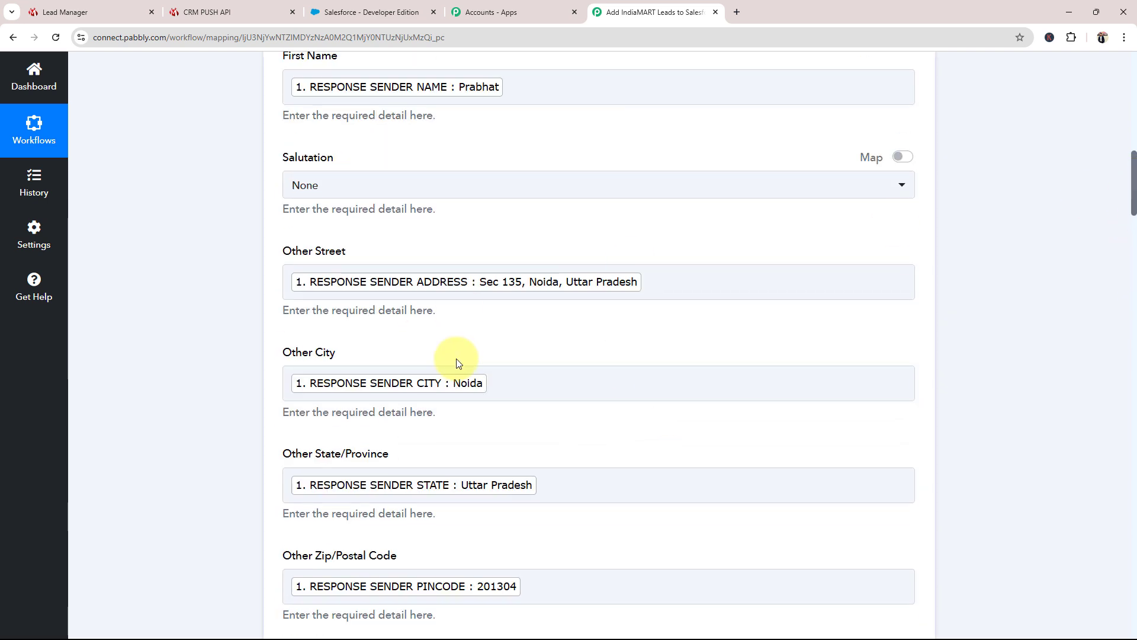
pyautogui.click(546, 275)
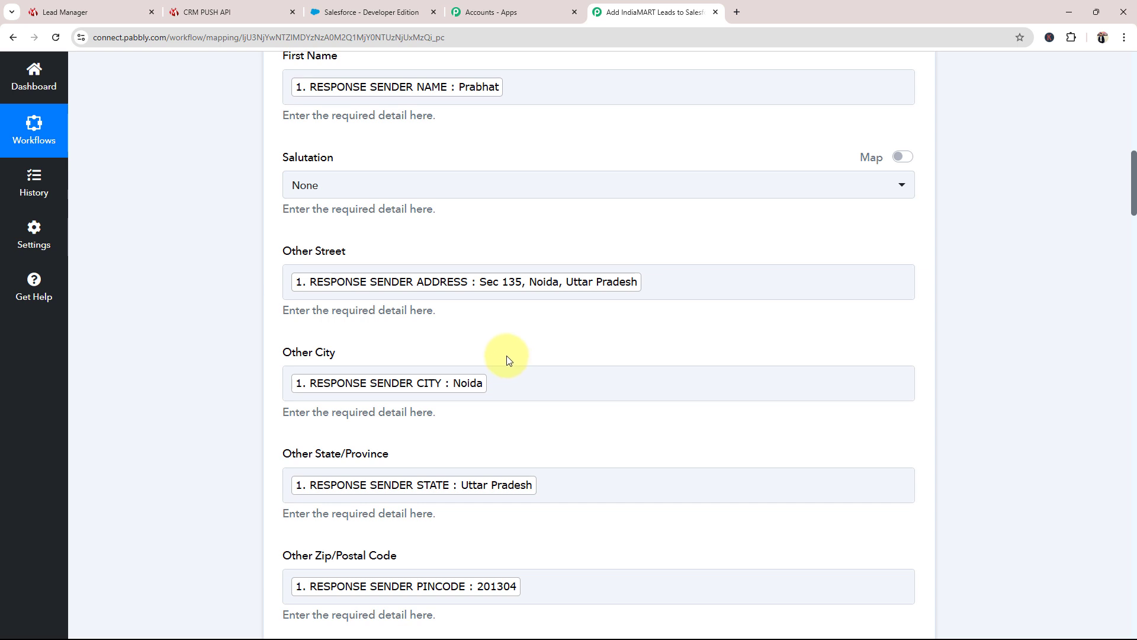
pyautogui.click(544, 389)
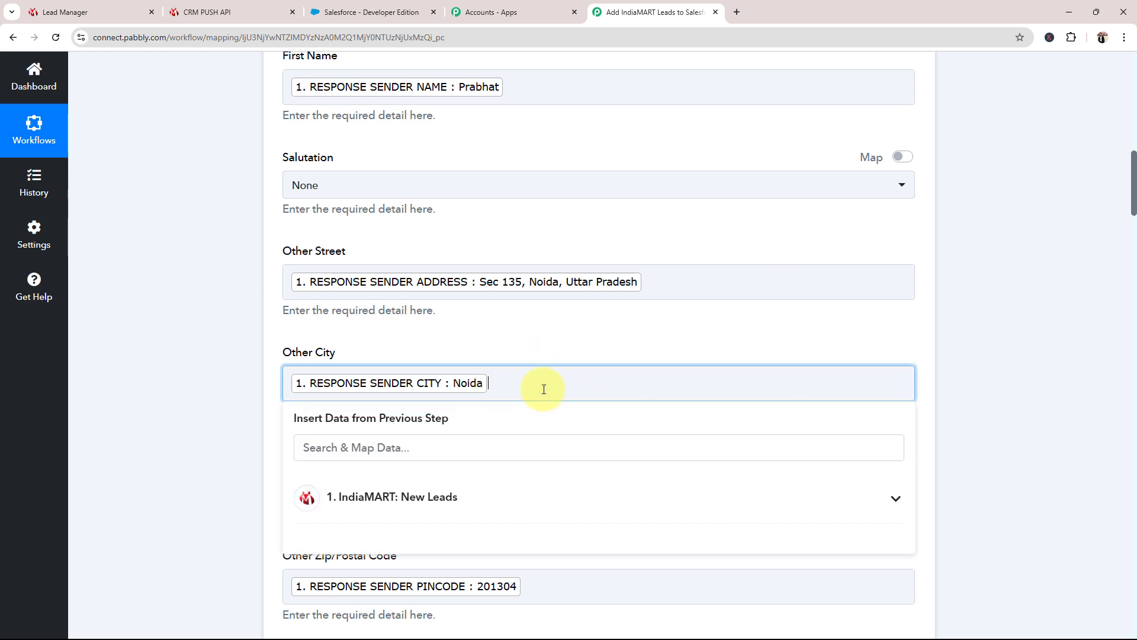
pyautogui.write('Noida')
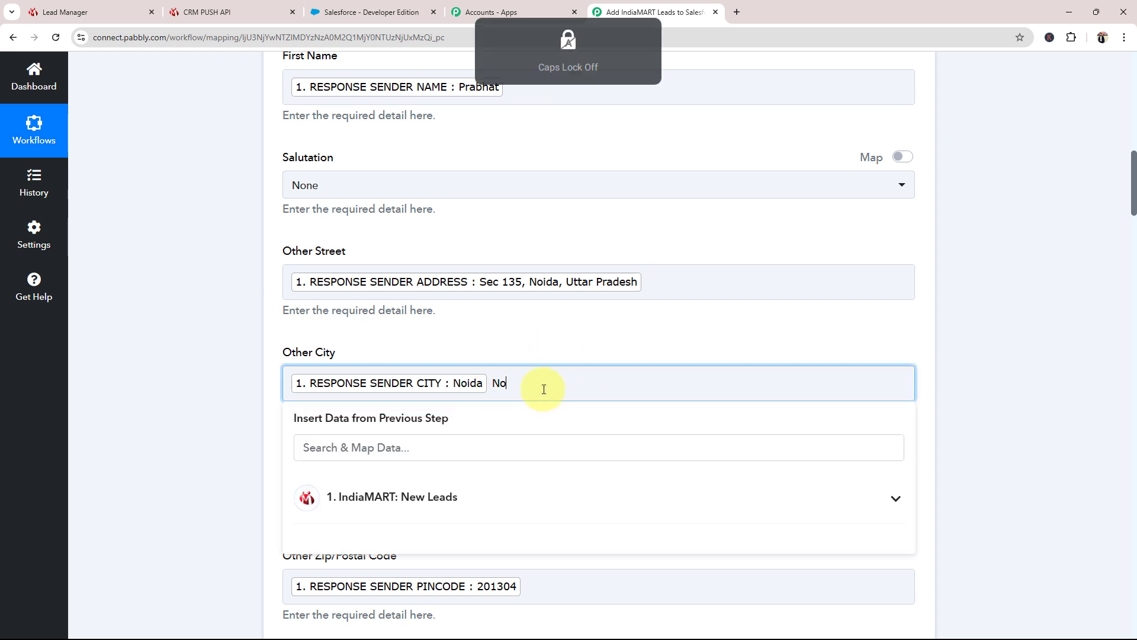
pyautogui.press('BackSpace')
pyautogui.press('BackSpace')
pyautogui.press('BackSpace')
pyautogui.press('BackSpace')
pyautogui.press('BackSpace')
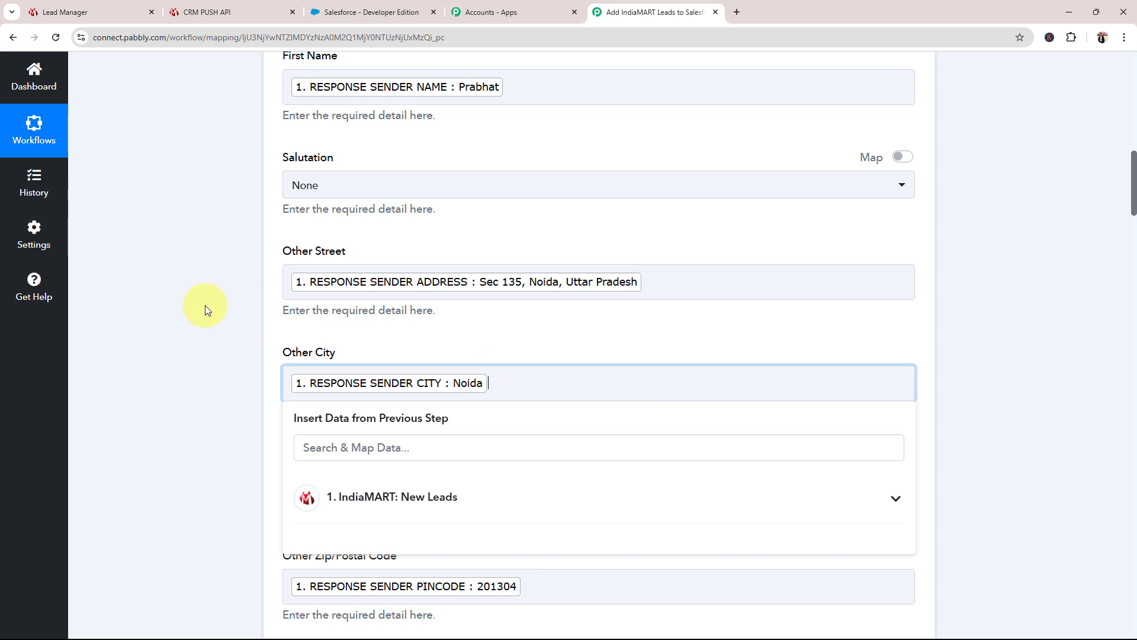
pyautogui.click(173, 309)
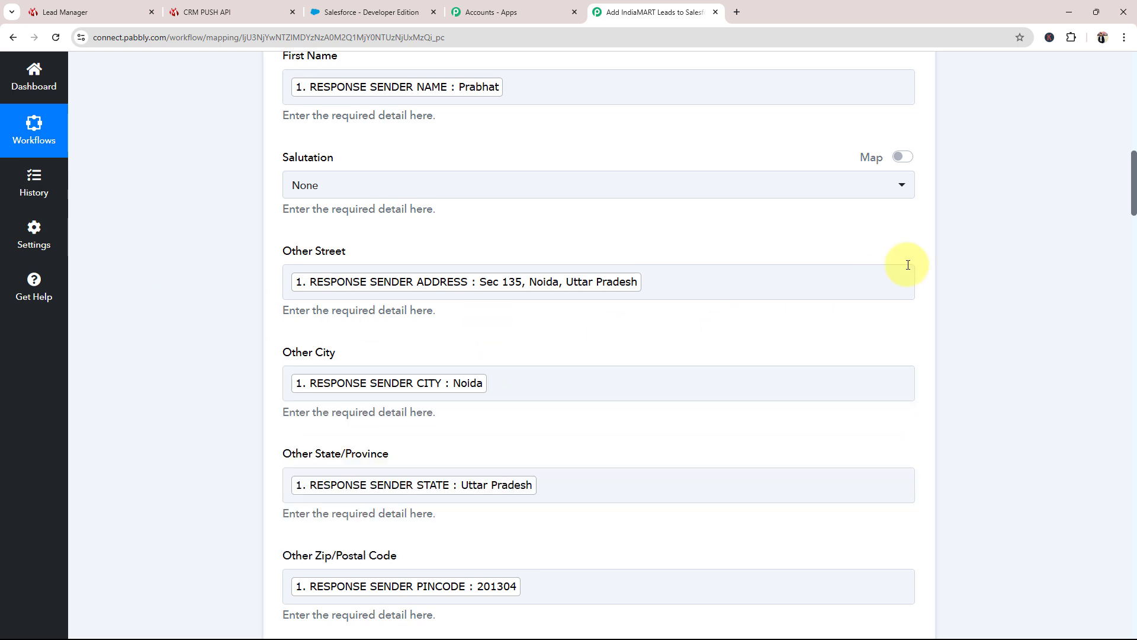
# Save the Salesforce Create Record action with a test request and inspect the Id and Success values in its response
pyautogui.moveTo(1134, 190); pyautogui.dragTo(1135, 563)
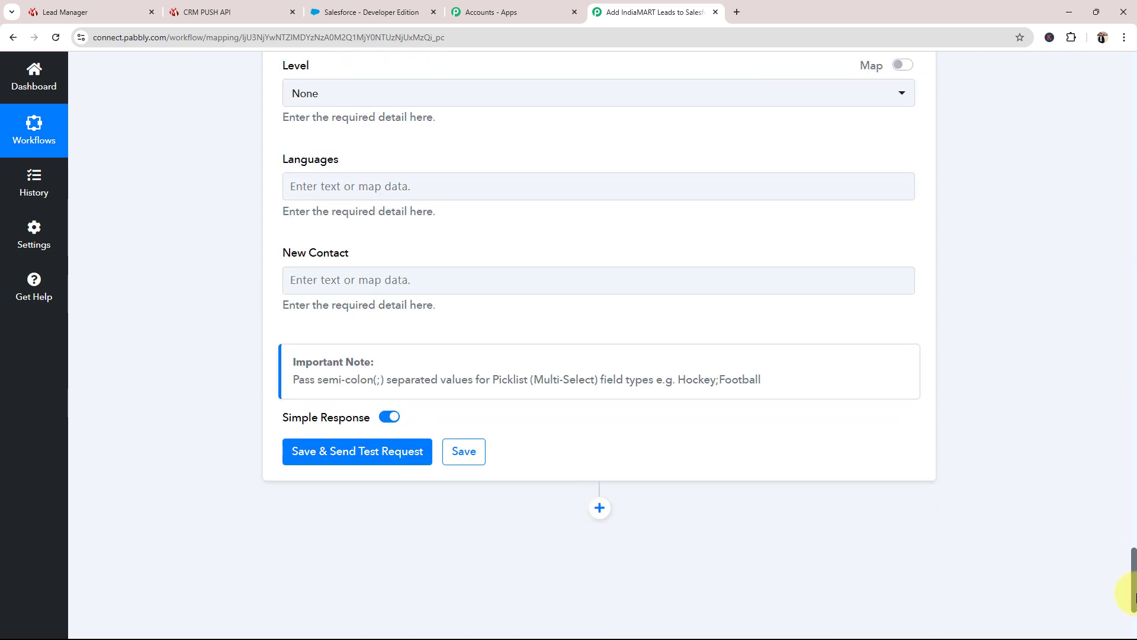
pyautogui.click(365, 393)
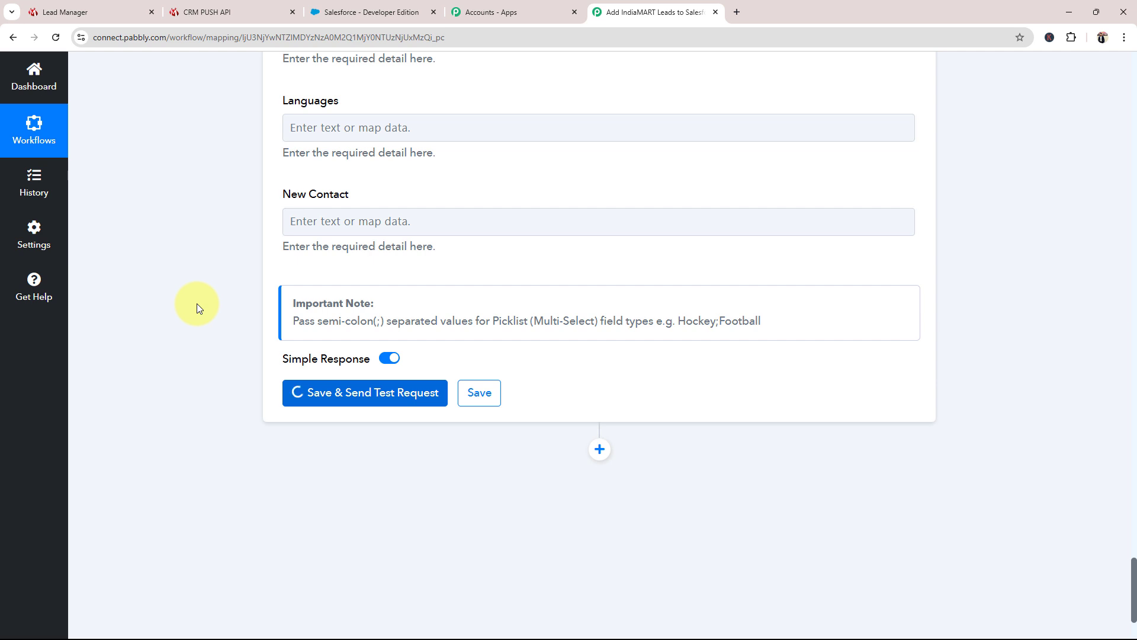
pyautogui.scroll(-2, 197, 303)
pyautogui.scroll(-1, 197, 303)
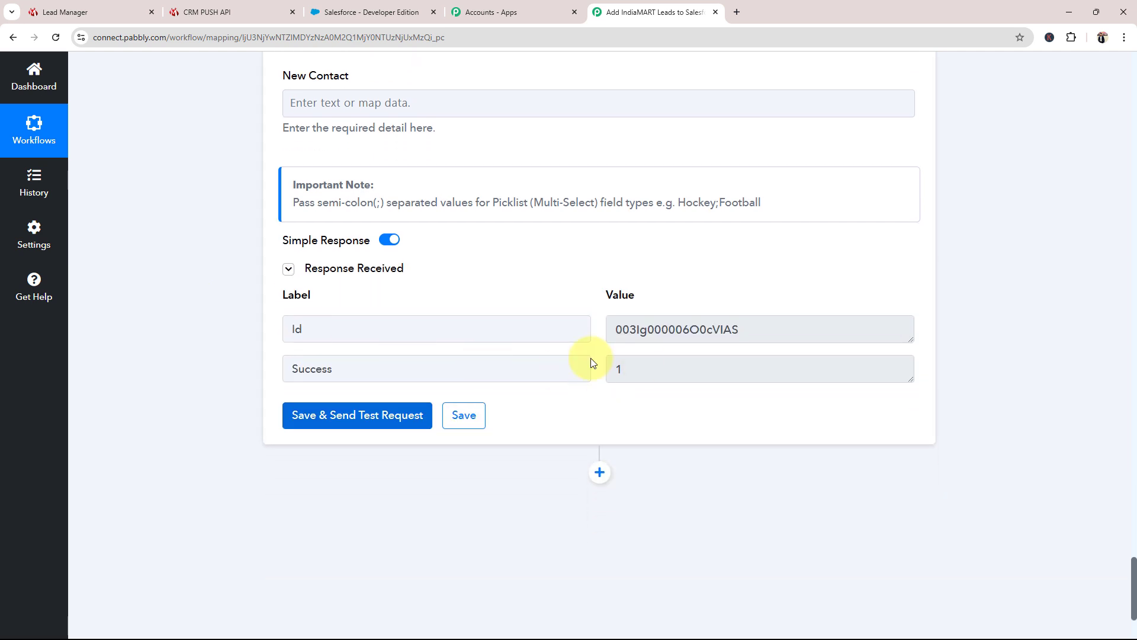
pyautogui.doubleClick(619, 369)
pyautogui.moveTo(740, 330); pyautogui.dragTo(609, 346)
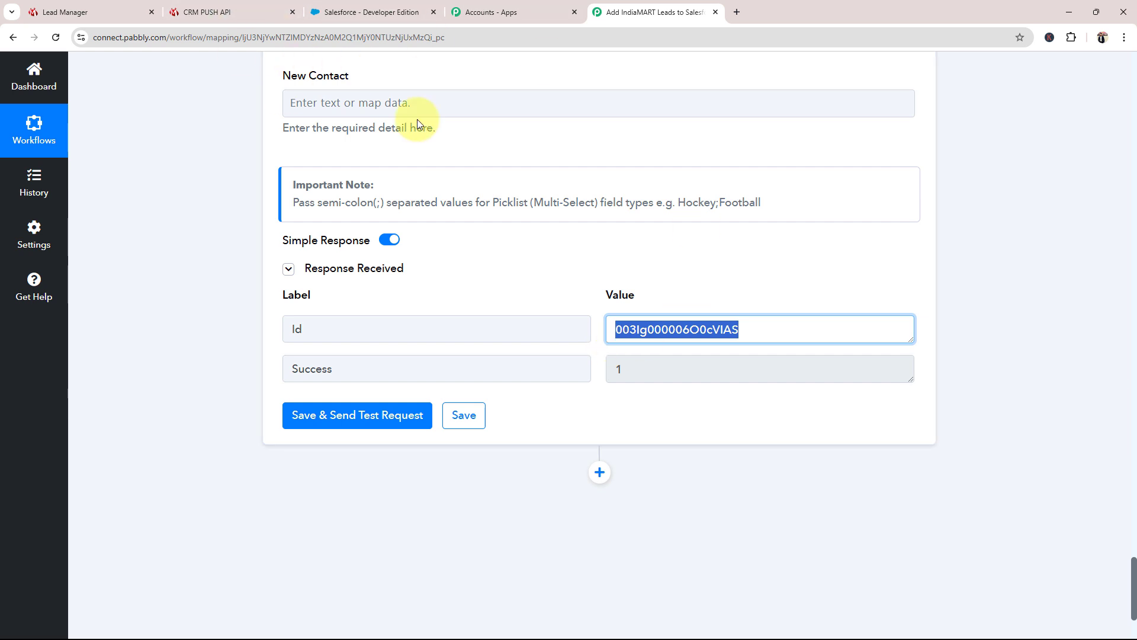
# Switch to Salesforce, open the newest contact and check its phone, mobile and other address details
pyautogui.click(368, 12)
pyautogui.click(297, 125)
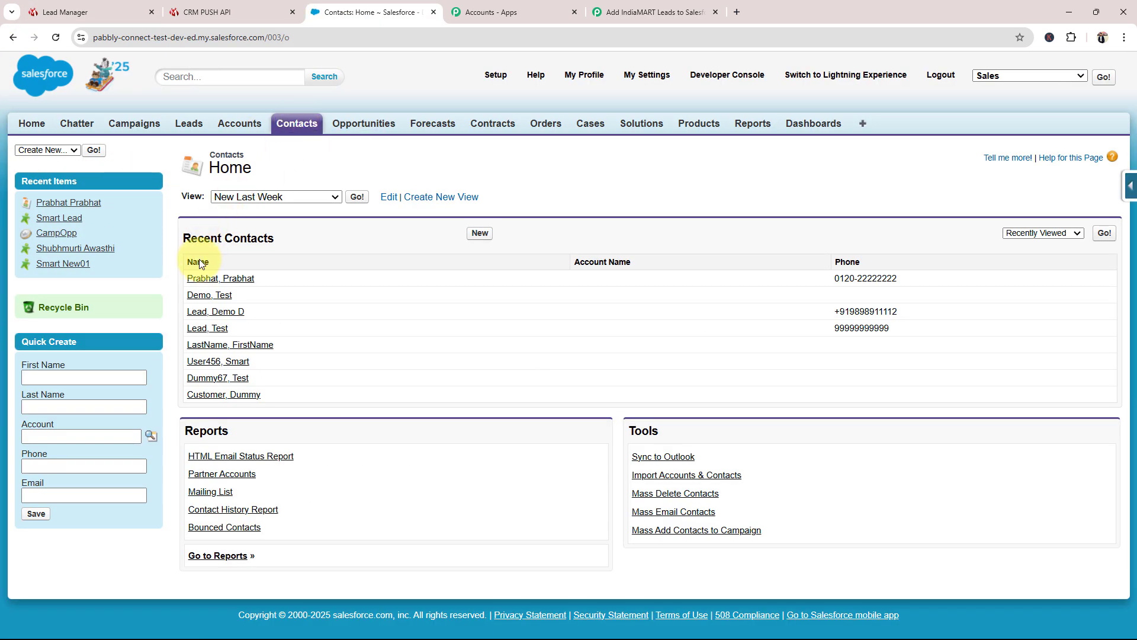
pyautogui.click(204, 280)
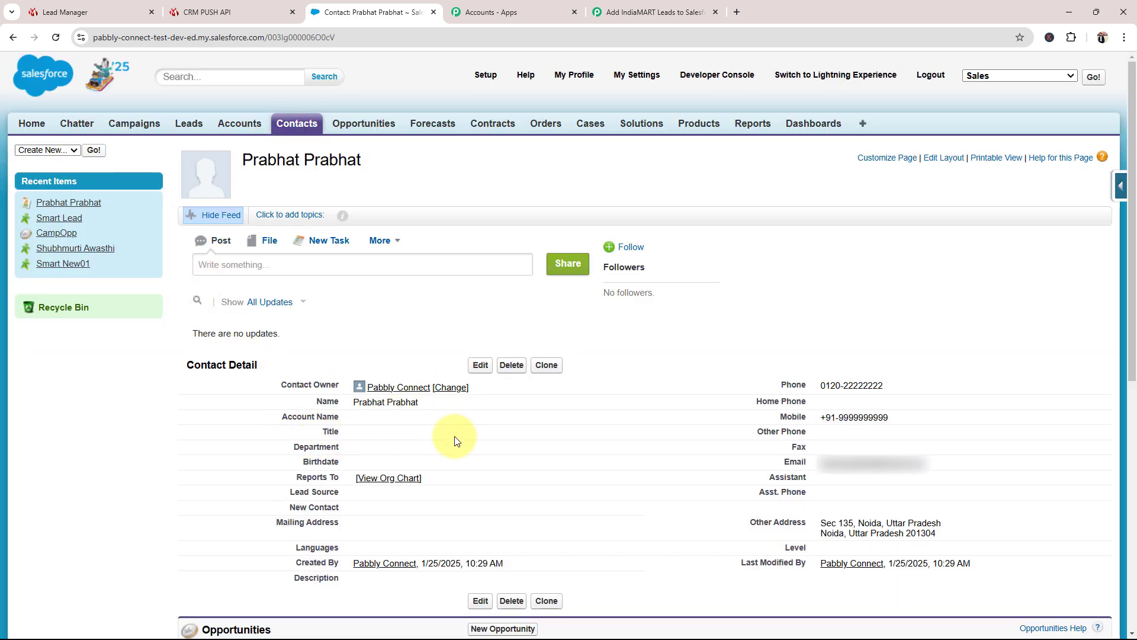
pyautogui.moveTo(813, 391); pyautogui.dragTo(820, 418)
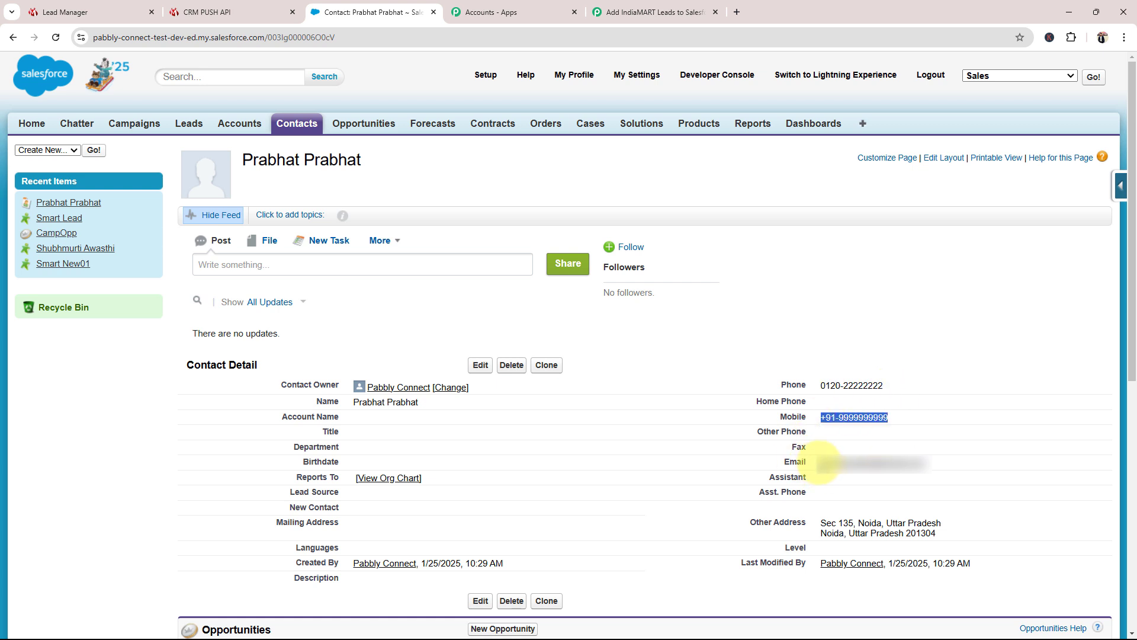
pyautogui.moveTo(820, 526); pyautogui.dragTo(794, 546)
pyautogui.click(532, 464)
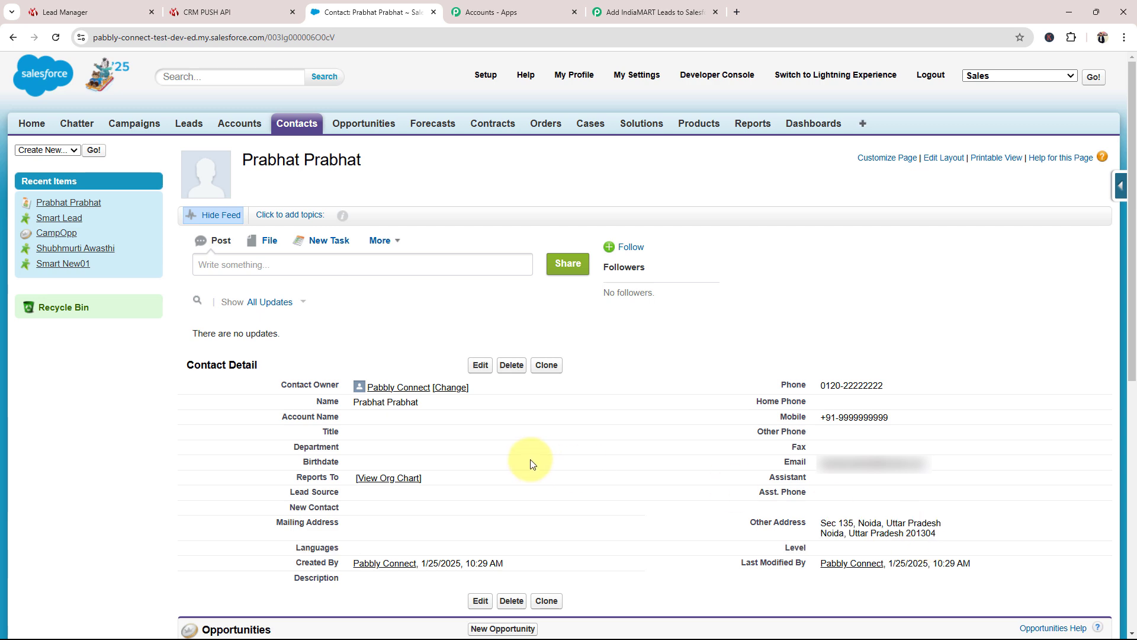
pyautogui.scroll(-4, 531, 460)
pyautogui.scroll(4, 531, 459)
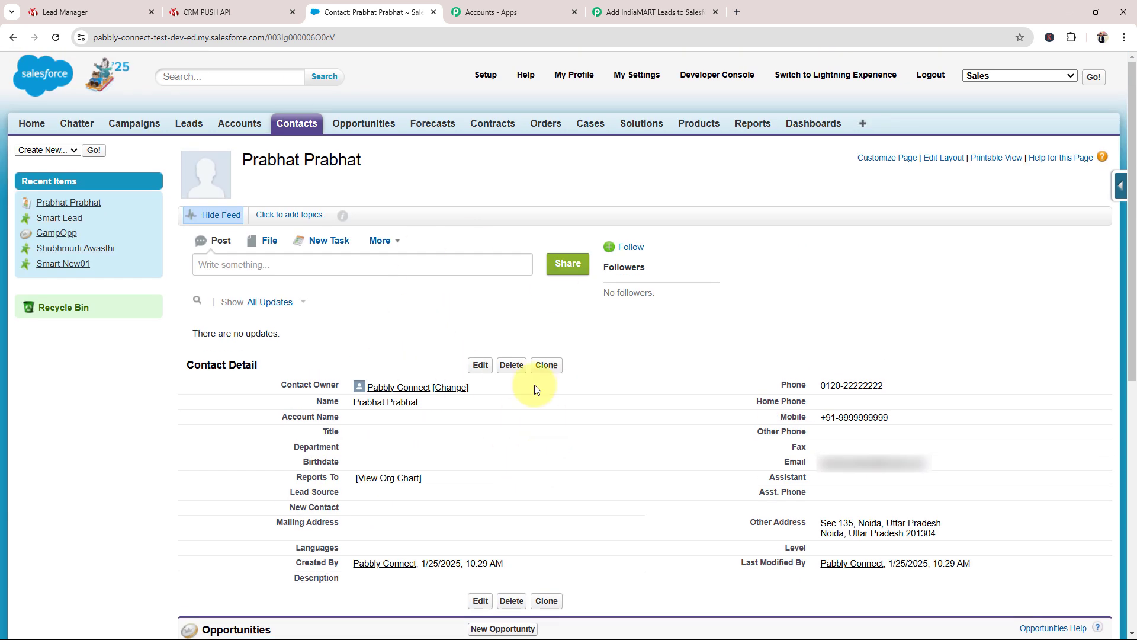
# Switch back to the Pabbly Connect workflow and collapse the Salesforce Create Record action
pyautogui.click(635, 8)
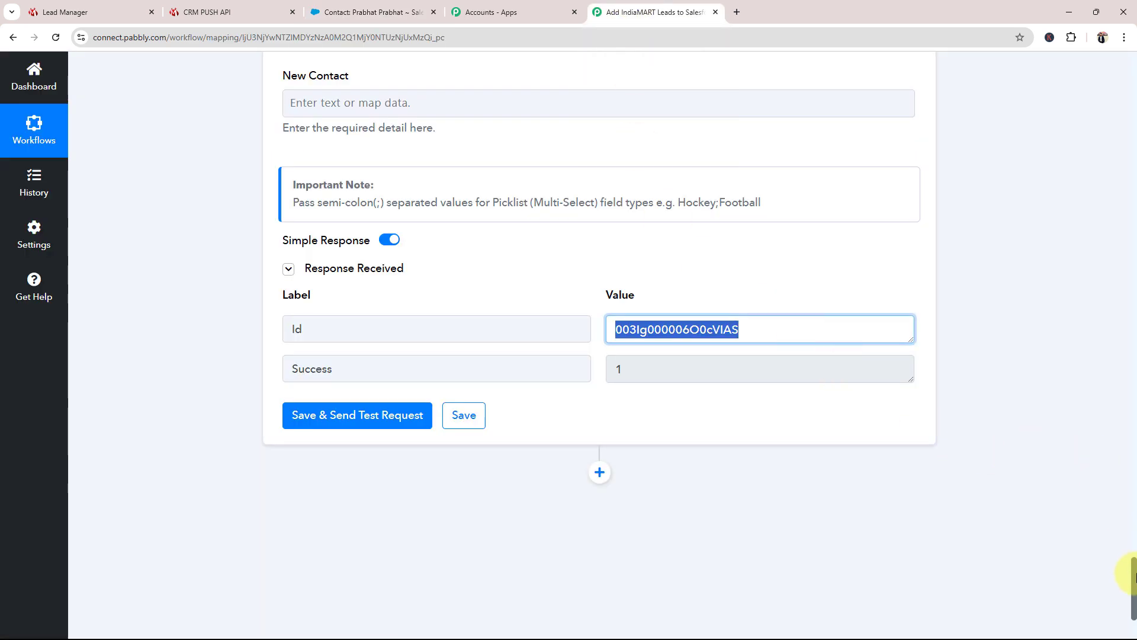
pyautogui.moveTo(1132, 579); pyautogui.dragTo(1096, 36)
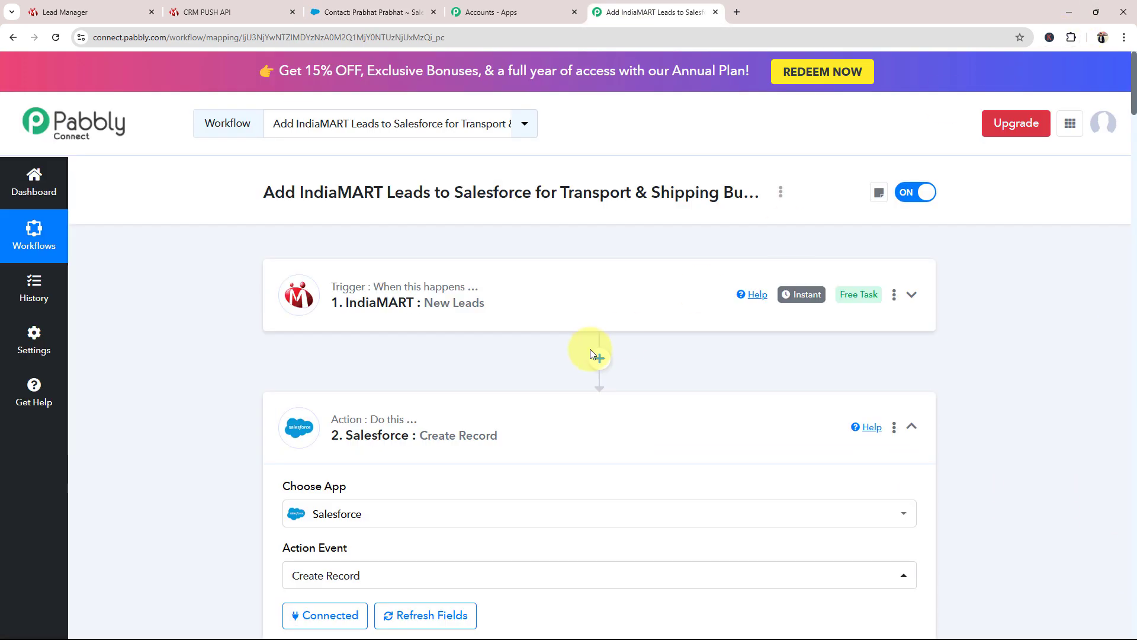
pyautogui.click(518, 425)
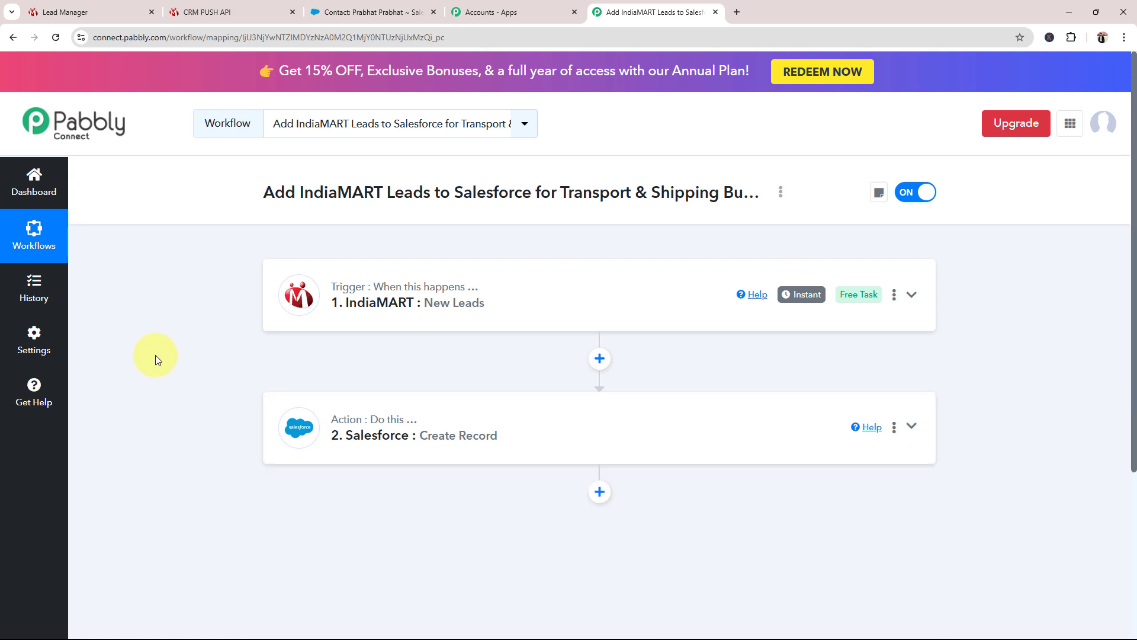